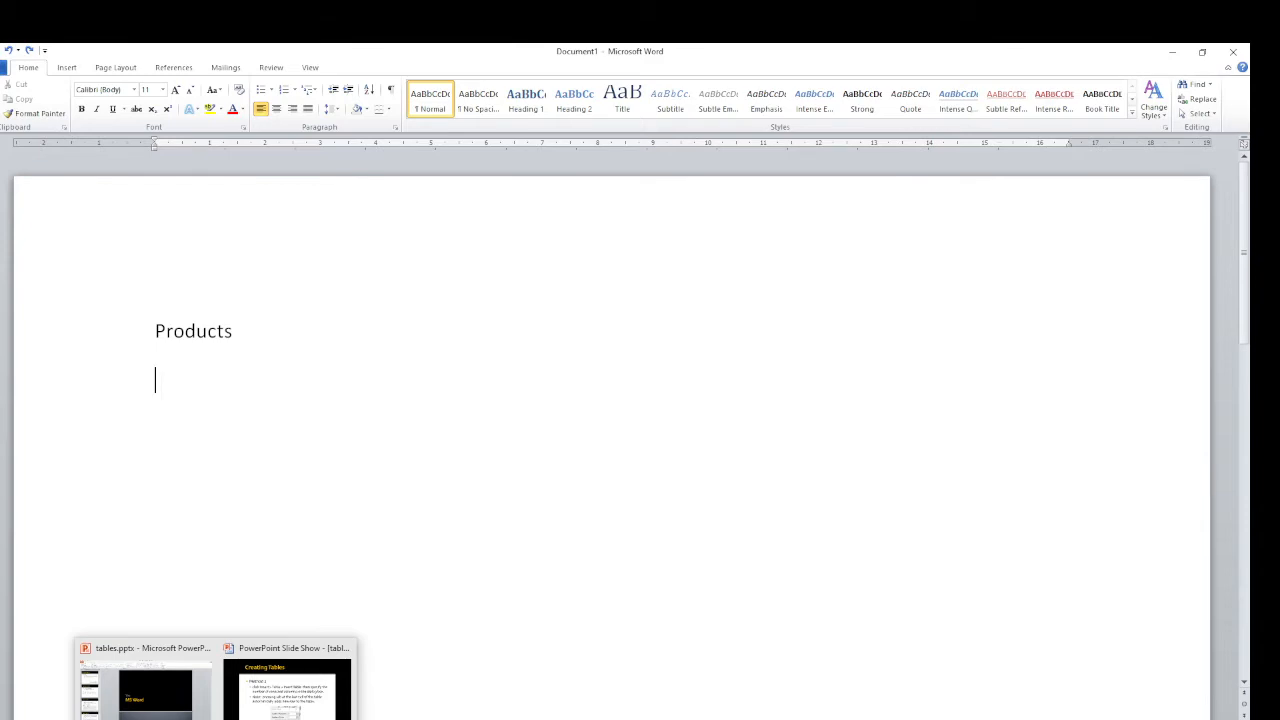
Step: Switch to the PowerPoint slide show, advance to the method 3 slide on creating tables, and return to Word
click(329, 662)
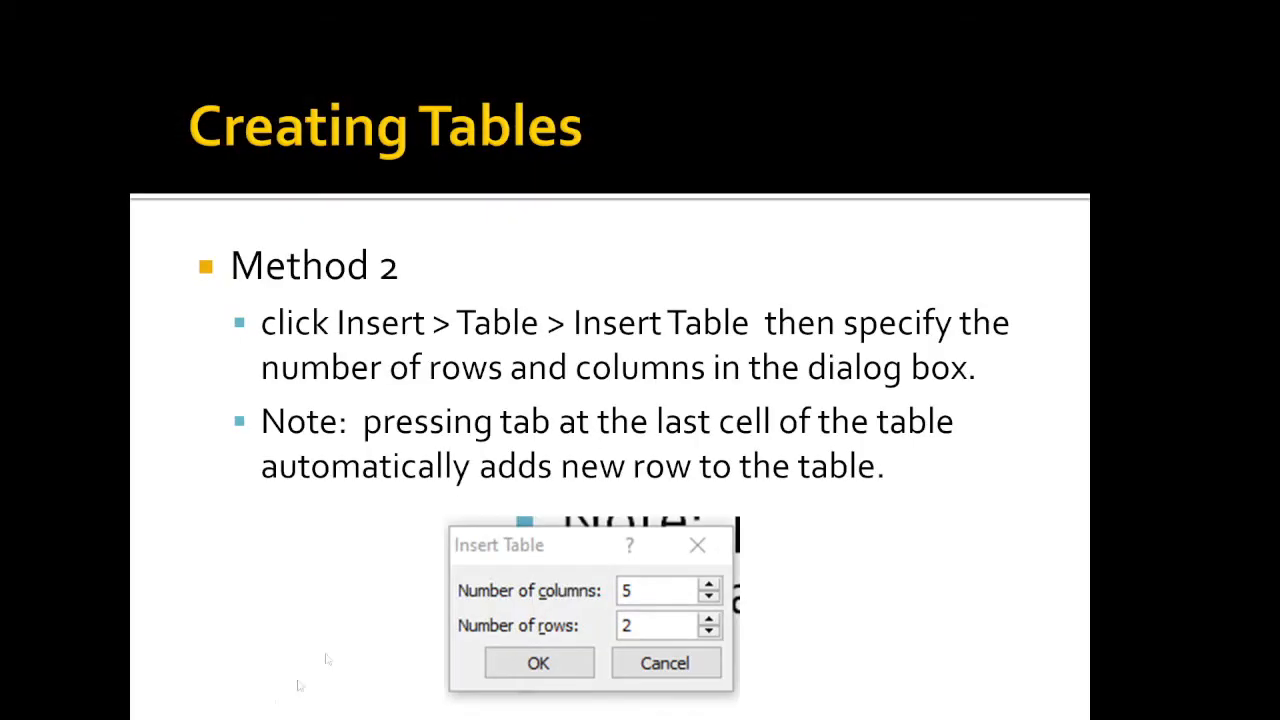
click(399, 578)
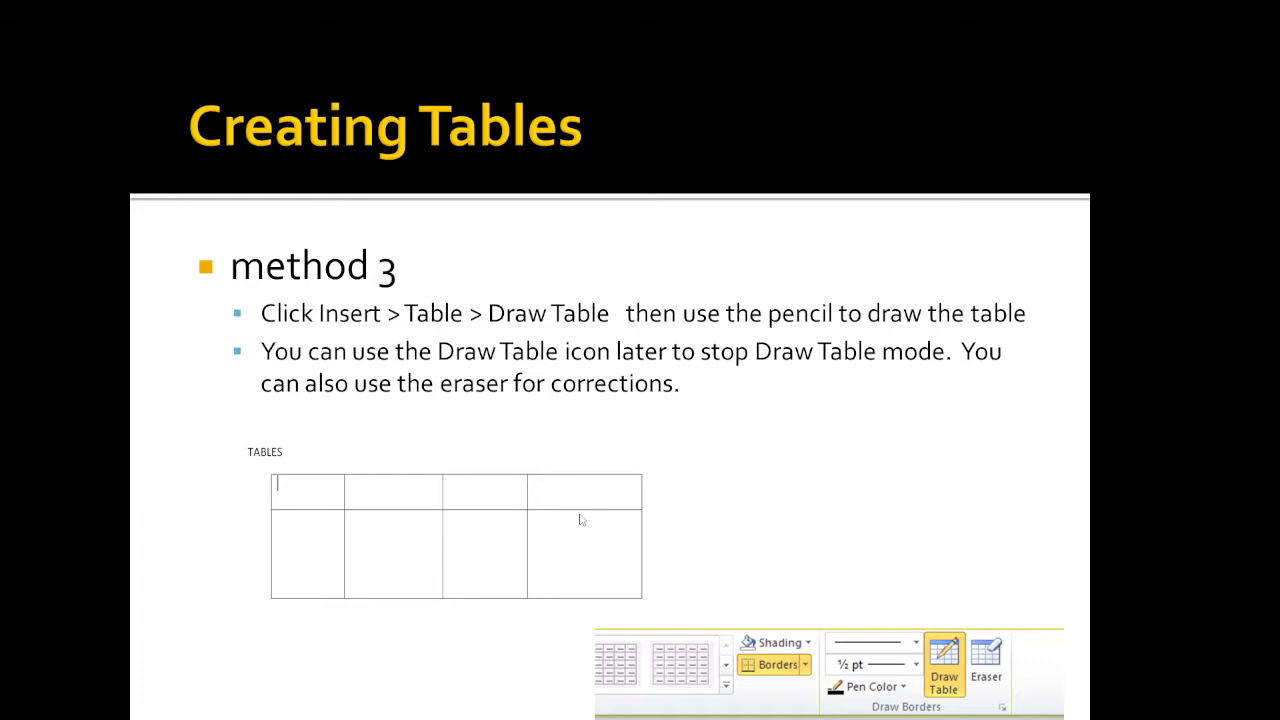
key(alt+Tab)
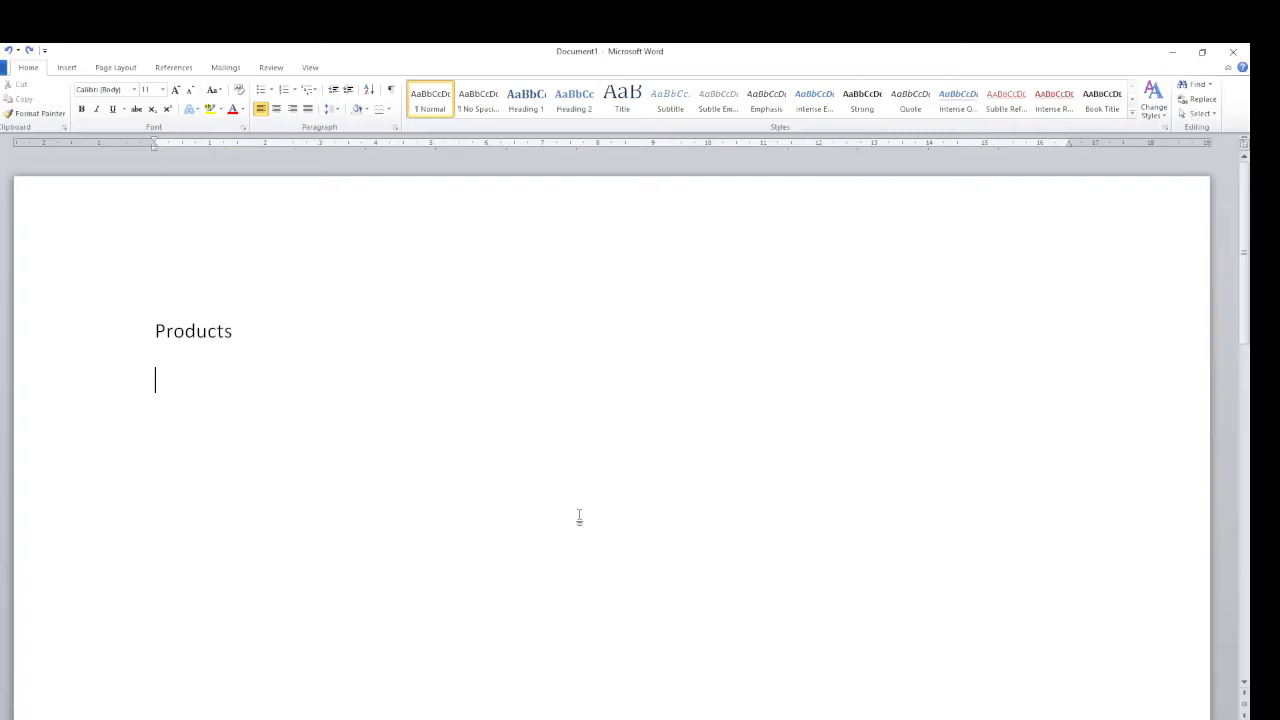
Step: Draw a table frame about 17 cm wide below the Products line and divide it into four rows with Draw Table
click(67, 67)
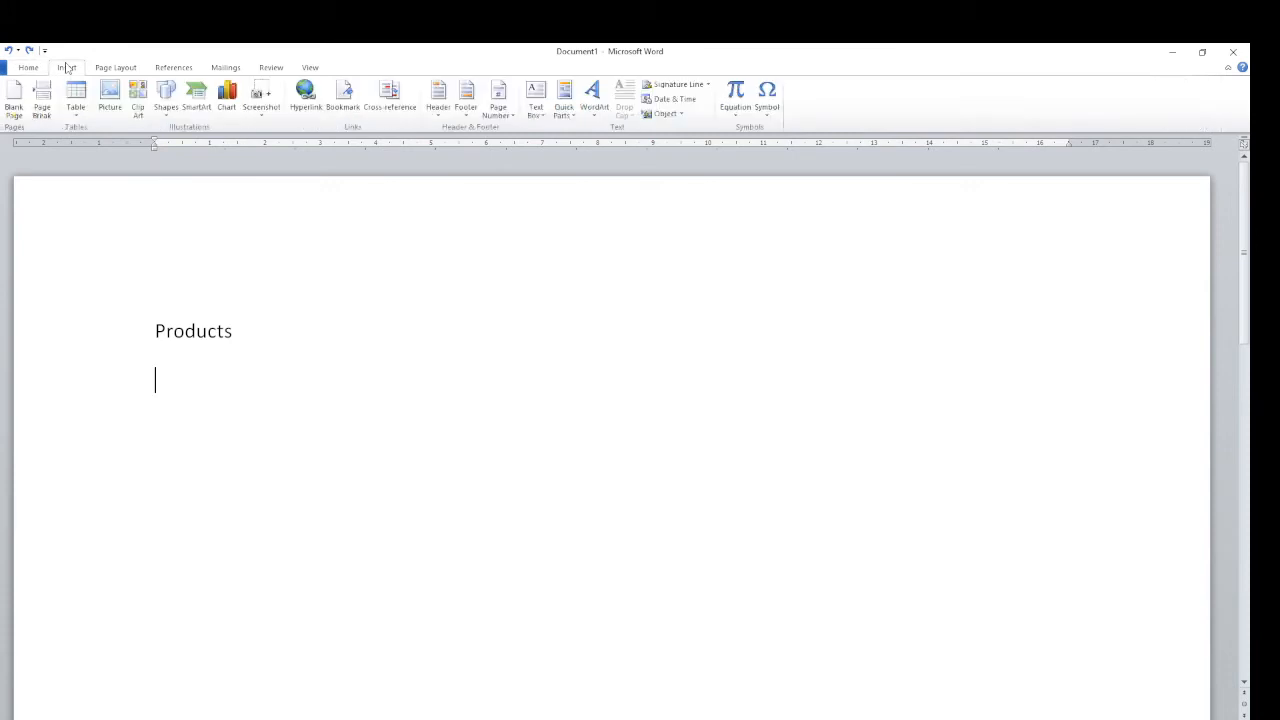
click(69, 114)
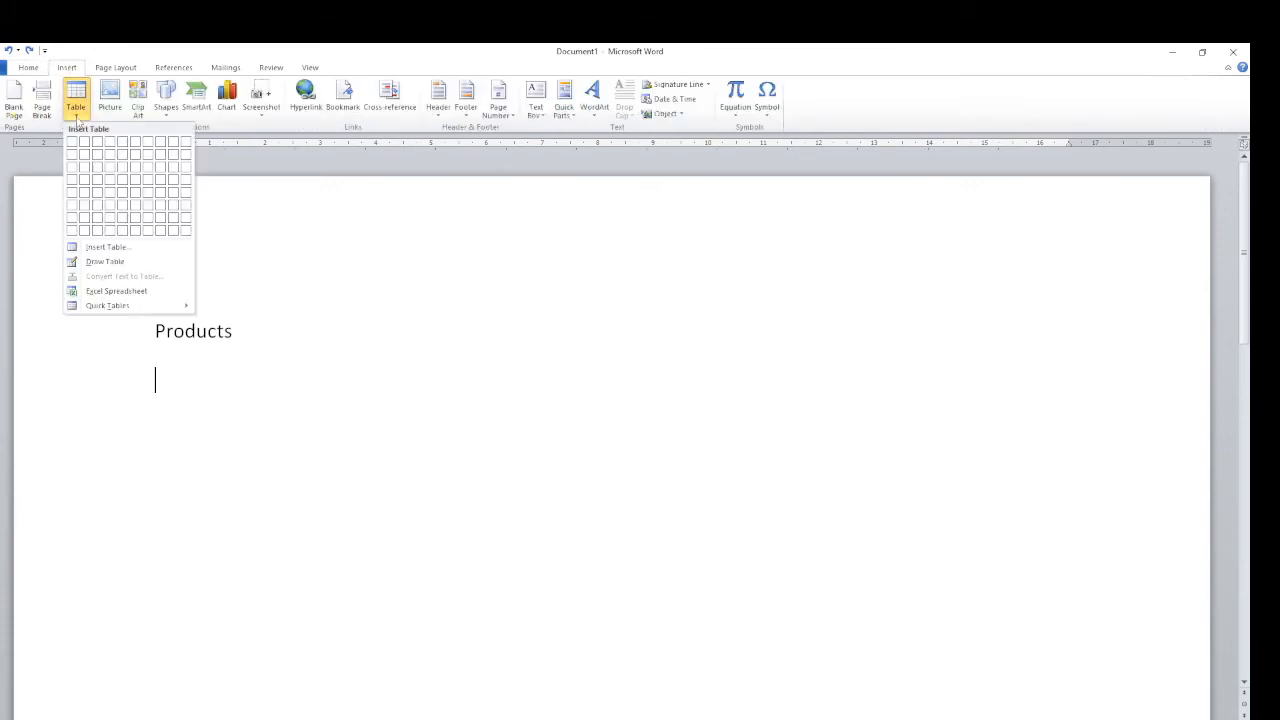
click(112, 264)
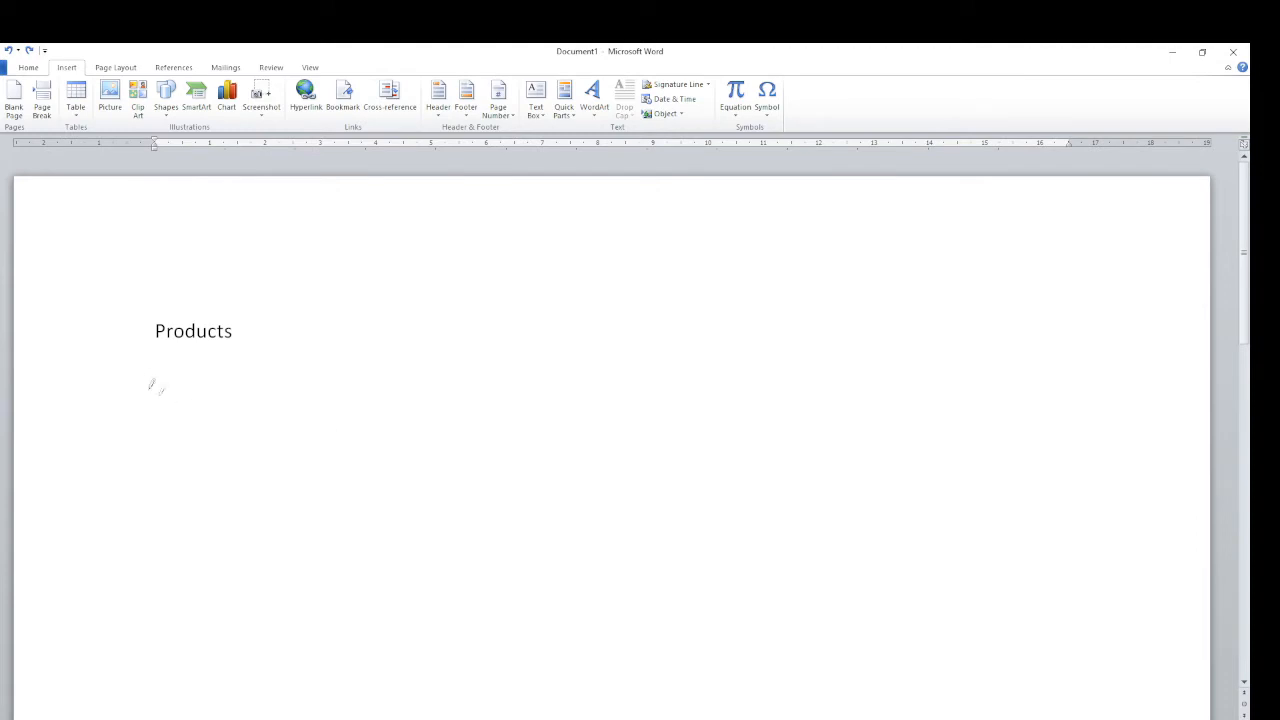
mouse_move(152, 372)
mouse_down()
mouse_move(349, 498)
mouse_move(939, 581)
mouse_move(1095, 571)
mouse_up()
mouse_move(153, 398)
mouse_down()
mouse_move(662, 400)
mouse_move(680, 418)
mouse_up()
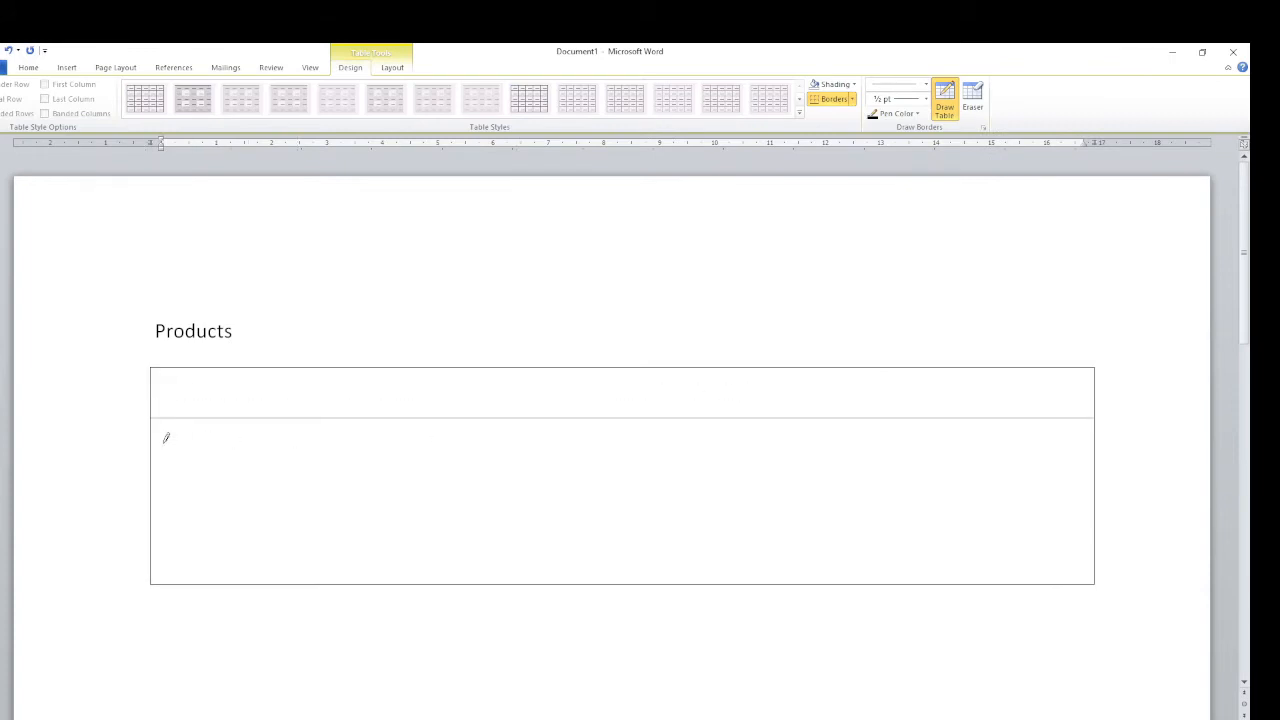
drag(151, 449, 646, 455)
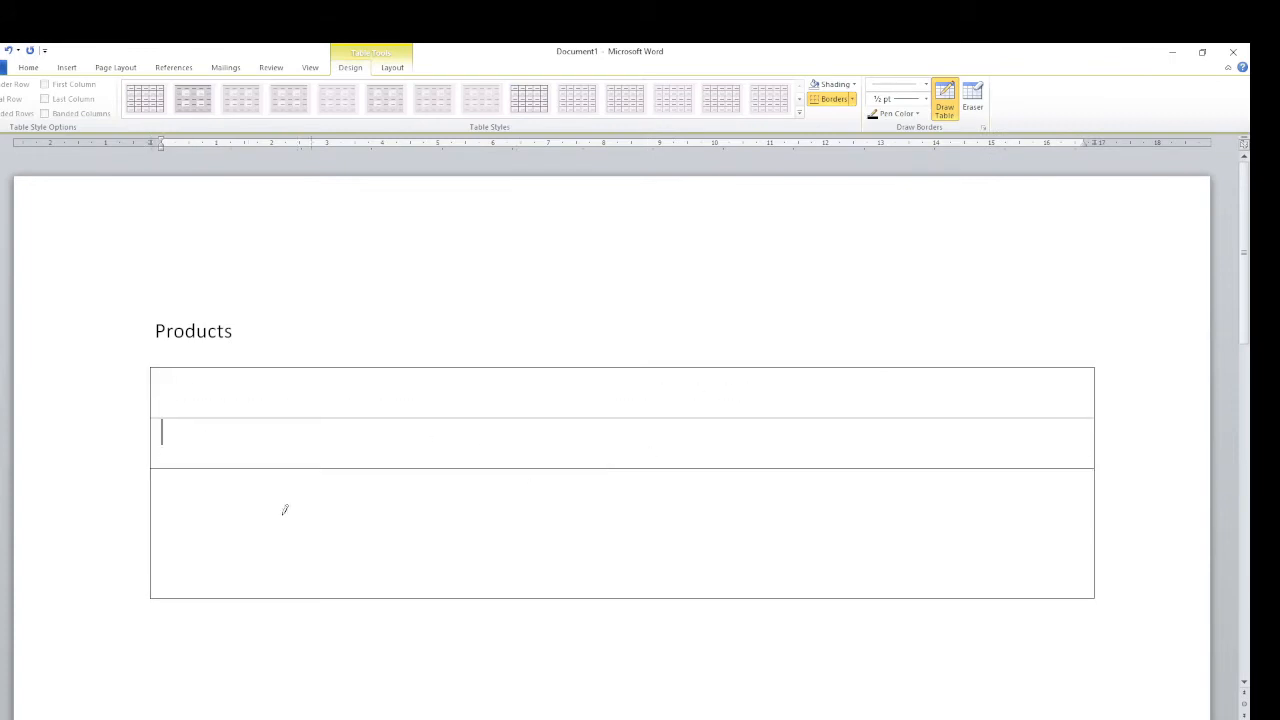
drag(151, 514, 665, 518)
Step: Draw three full-height column dividers, a fourth through the upper three rows, and a separate one farther right in the last row
mouse_move(303, 364)
mouse_down()
mouse_move(283, 549)
mouse_move(302, 592)
mouse_up()
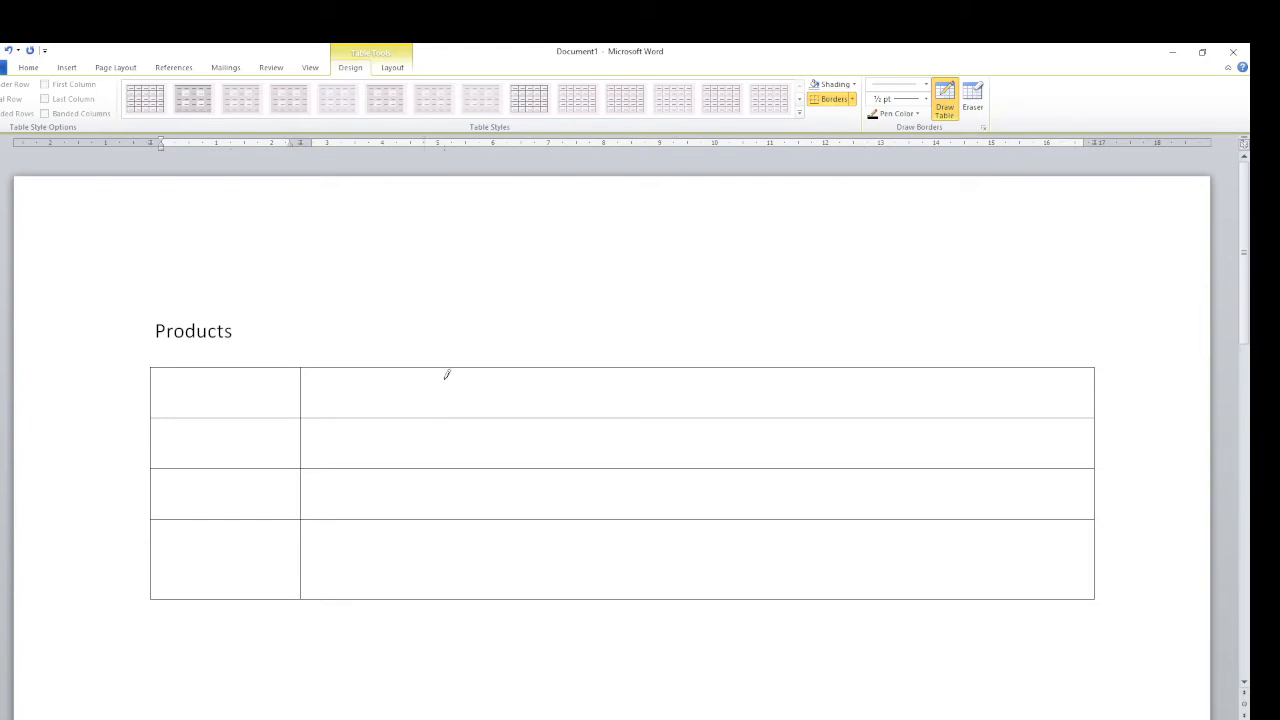
drag(458, 366, 457, 596)
mouse_move(637, 366)
mouse_down()
mouse_move(620, 535)
mouse_move(634, 594)
mouse_up()
drag(842, 366, 845, 516)
drag(977, 517, 986, 580)
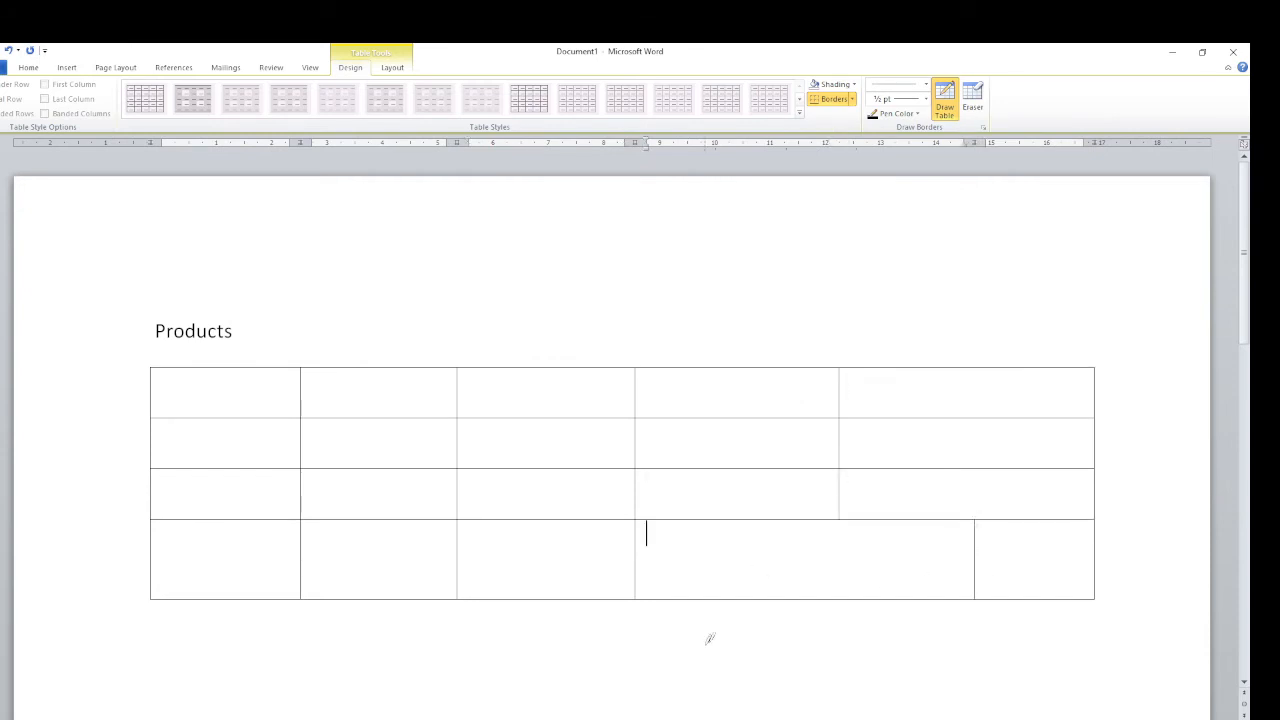
Step: Erase the border between the third and fourth cells in row one and between the first and second cells in row three
click(972, 98)
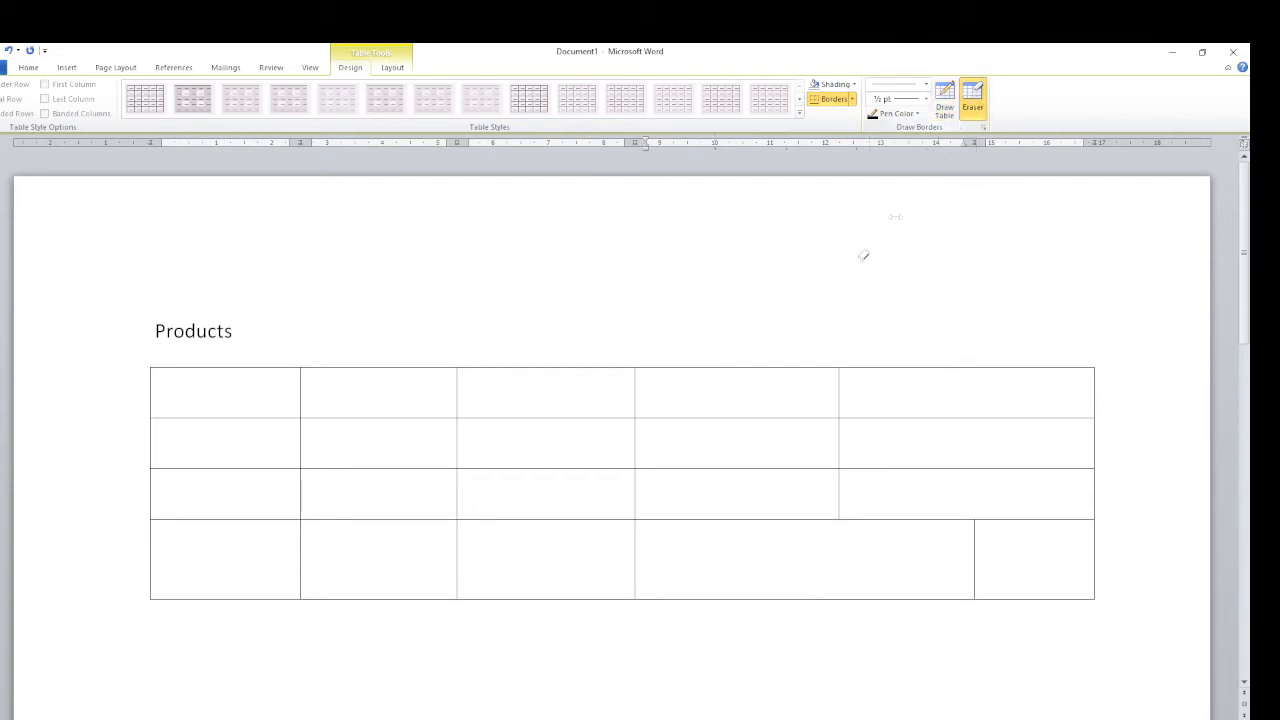
click(637, 396)
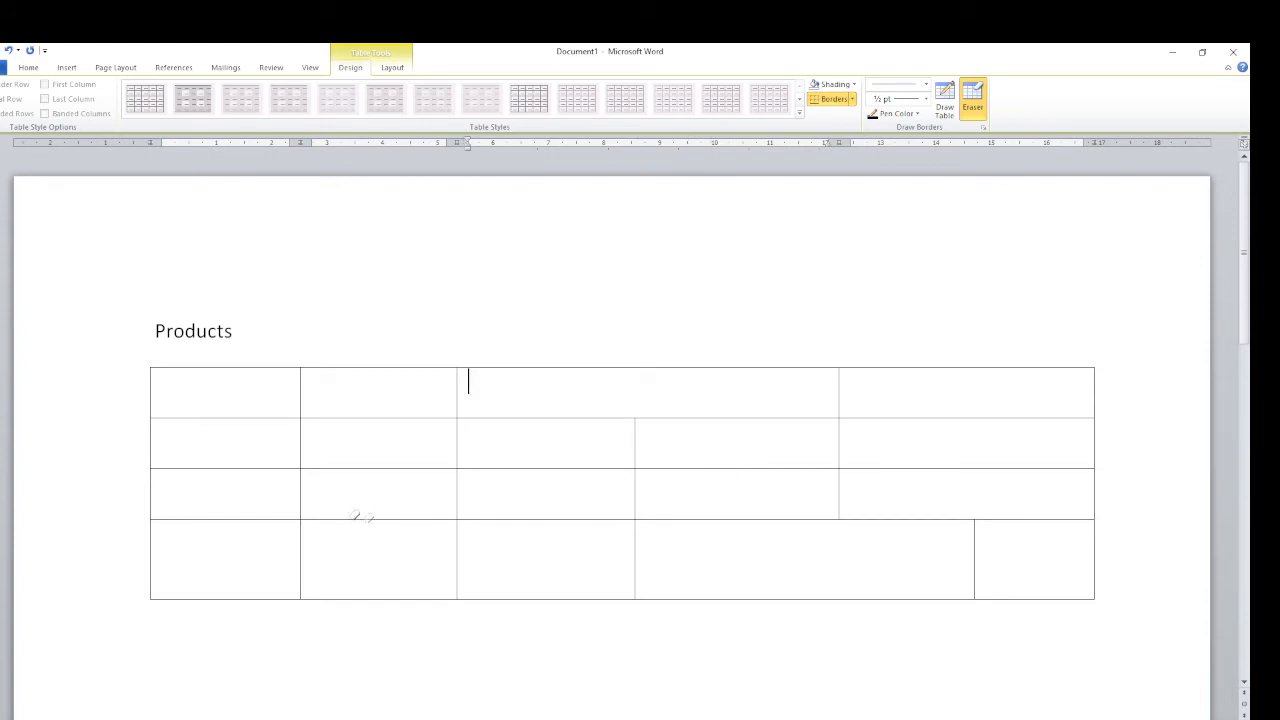
click(302, 495)
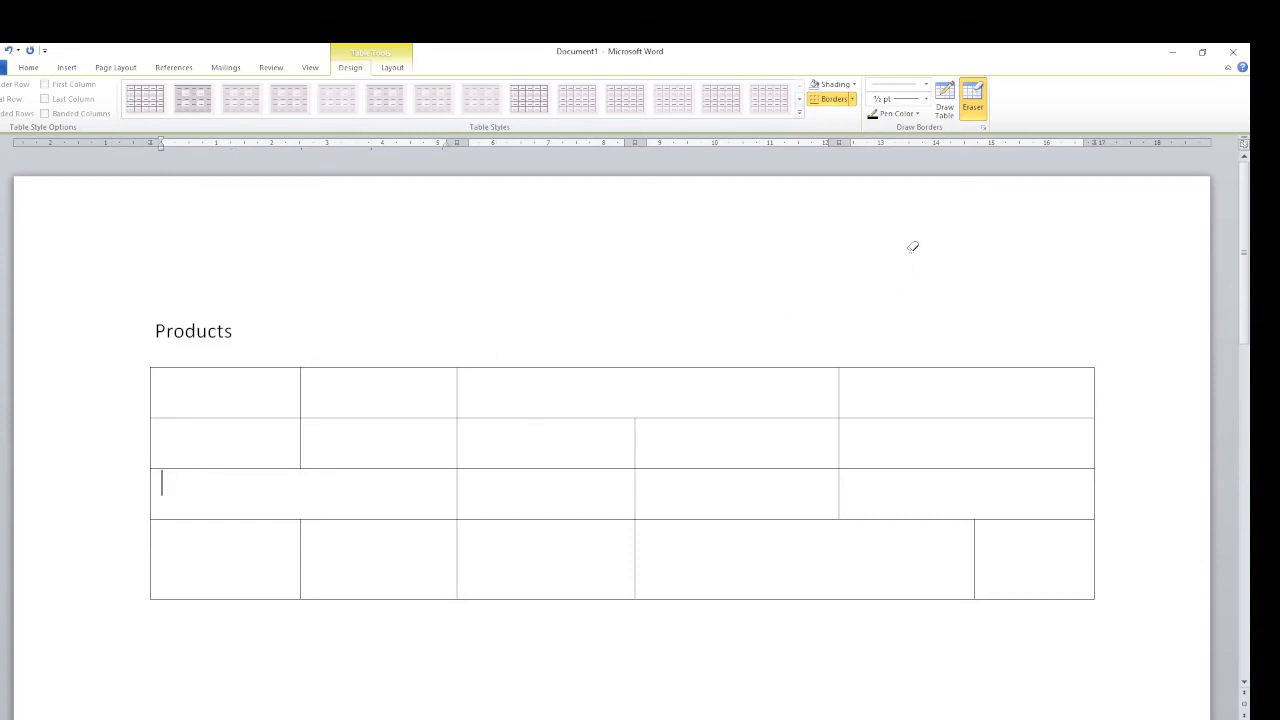
click(972, 108)
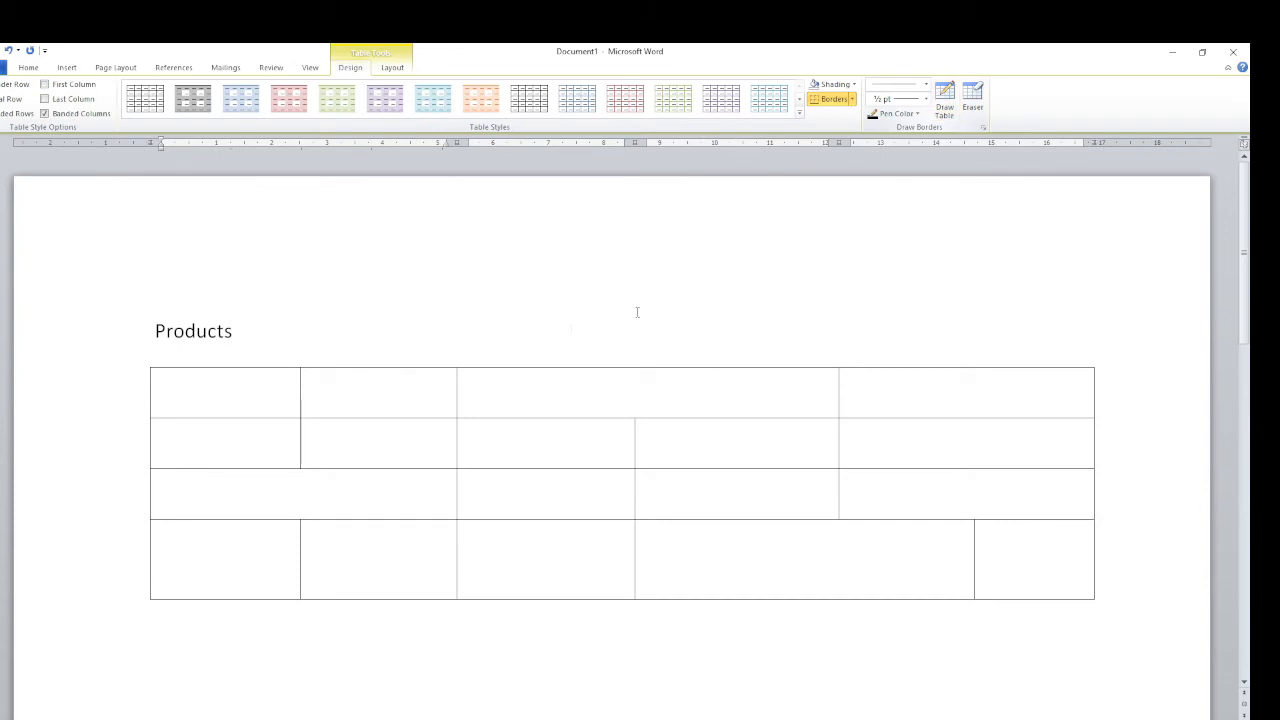
click(945, 100)
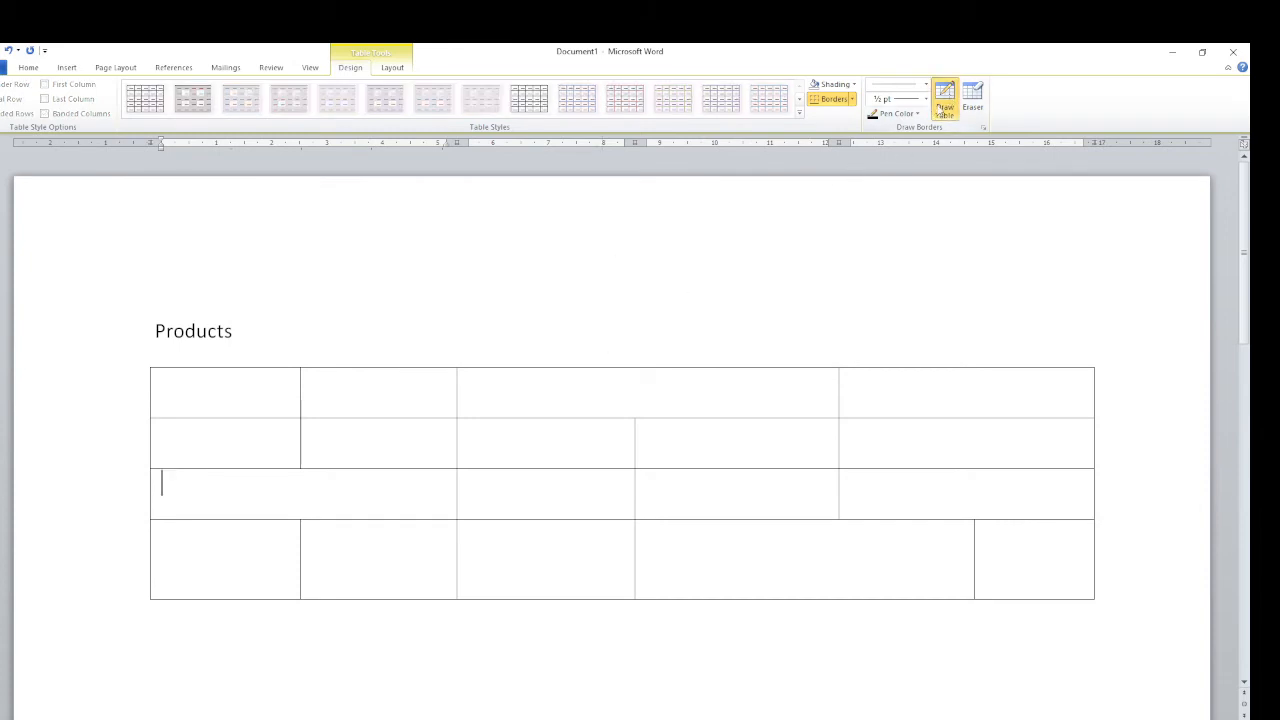
click(942, 102)
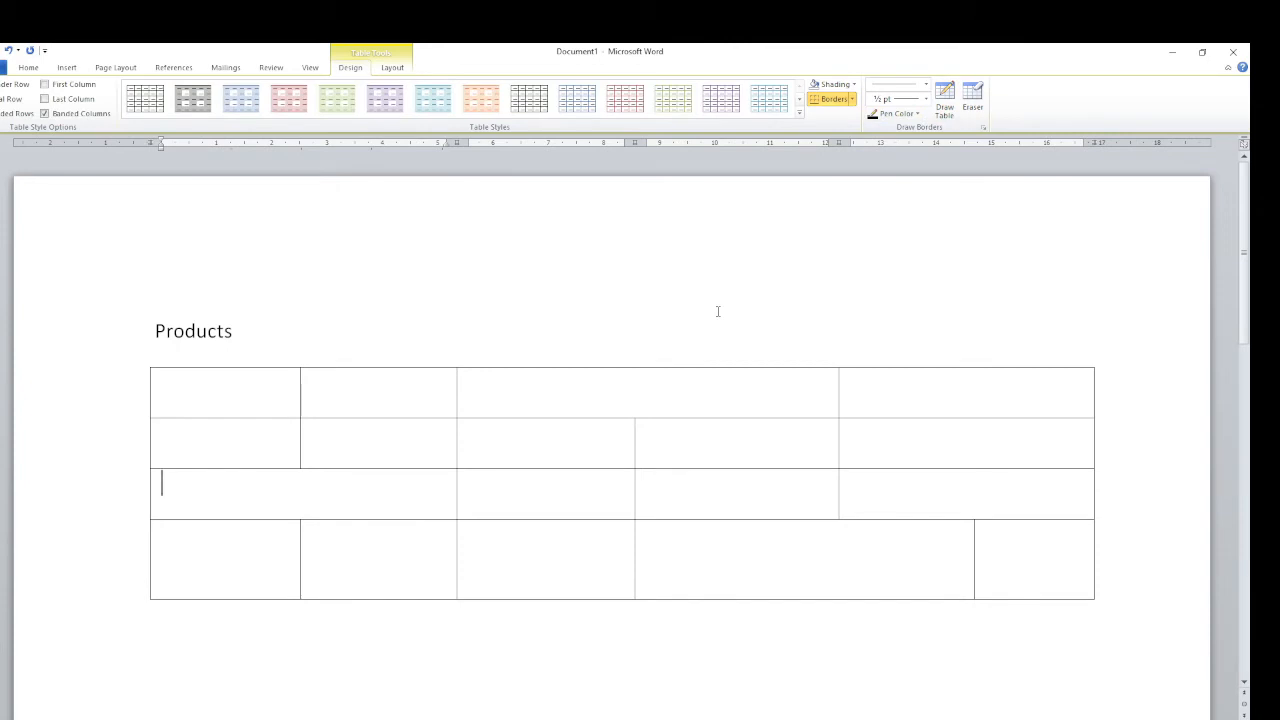
Step: Undo all the erasing and drawing until the hand-drawn table is removed from below the Products line
key(ctrl+z)
key(ctrl+z)
key(ctrl+z)
key(ctrl+z)
key(ctrl+z)
key(ctrl+z)
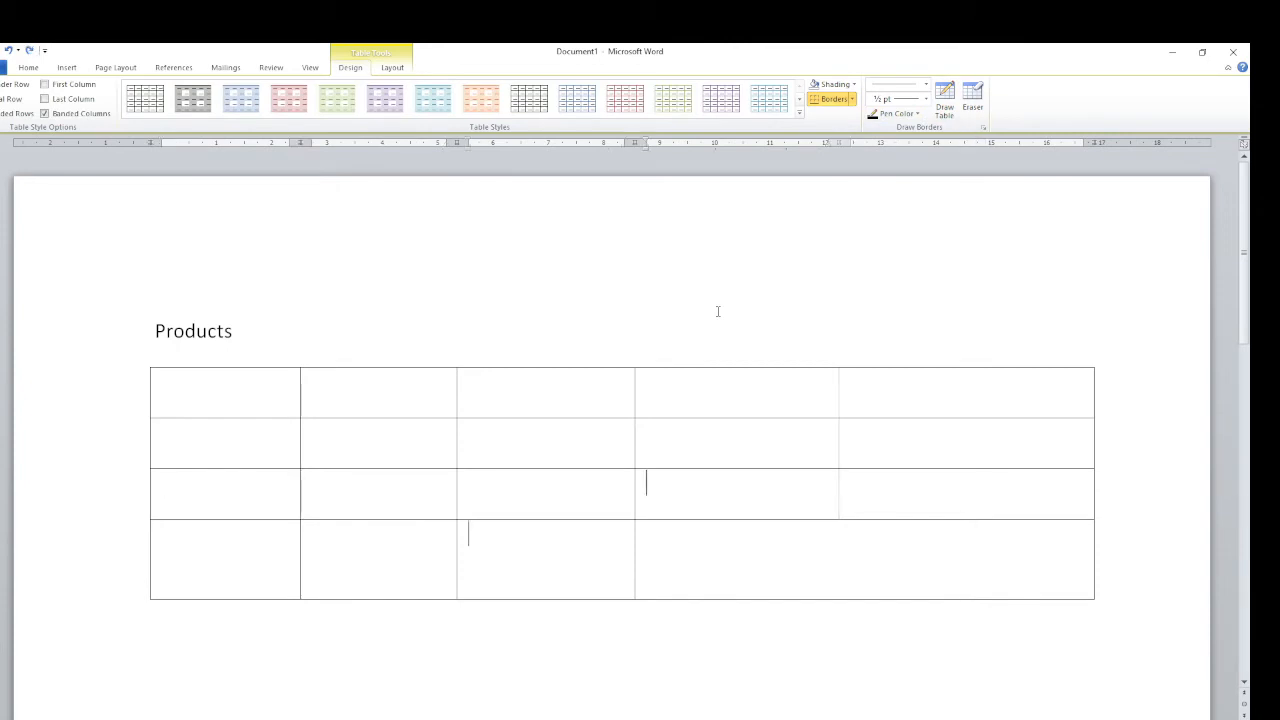
key(ctrl+z)
key(ctrl+z)
key(ctrl+z)
key(ctrl+z)
key(ctrl+z)
key(ctrl+z)
key(ctrl+z)
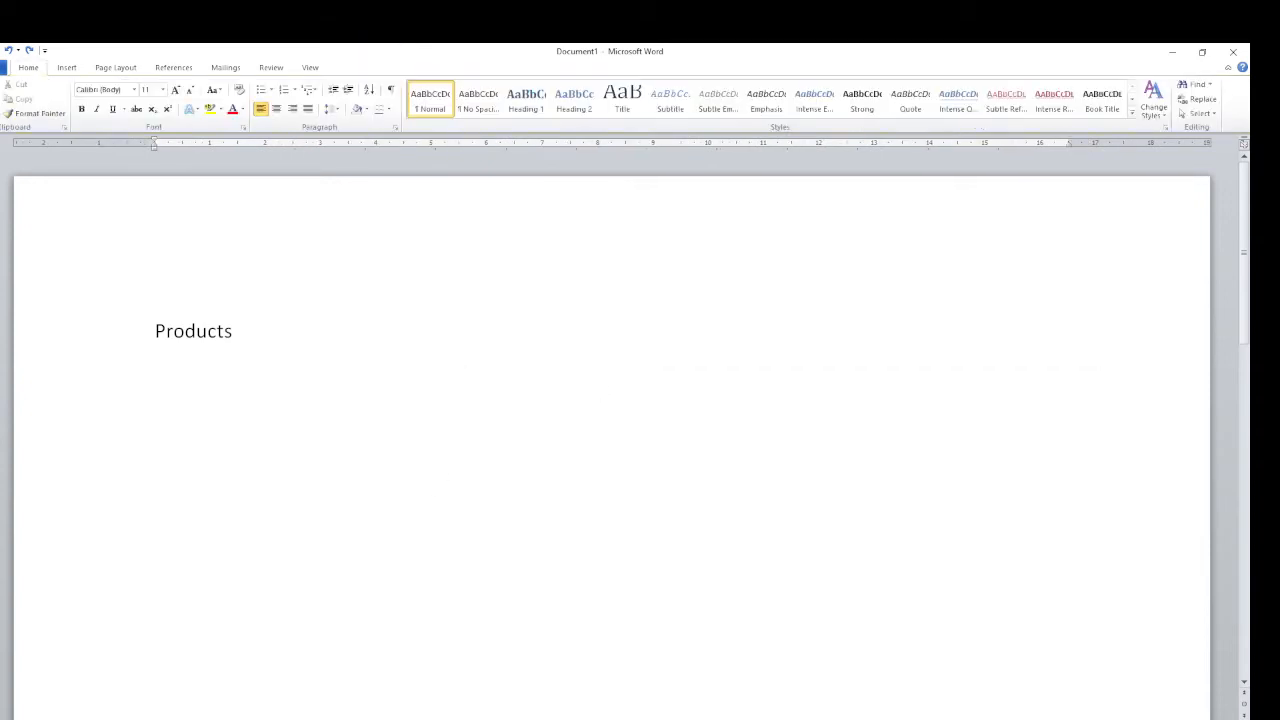
Step: Switch to the PowerPoint slide show, advance to the Typing Contents slide, and return to Word
mouse_move(216, 719)
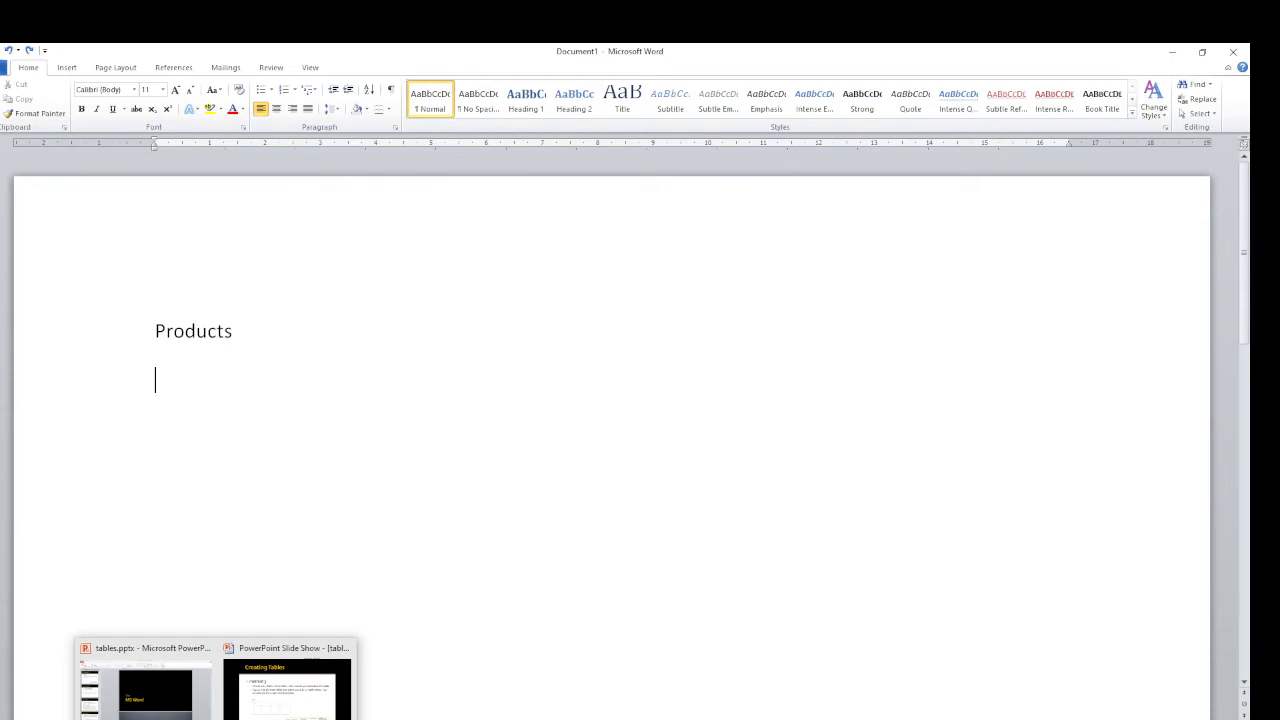
click(287, 690)
click(251, 717)
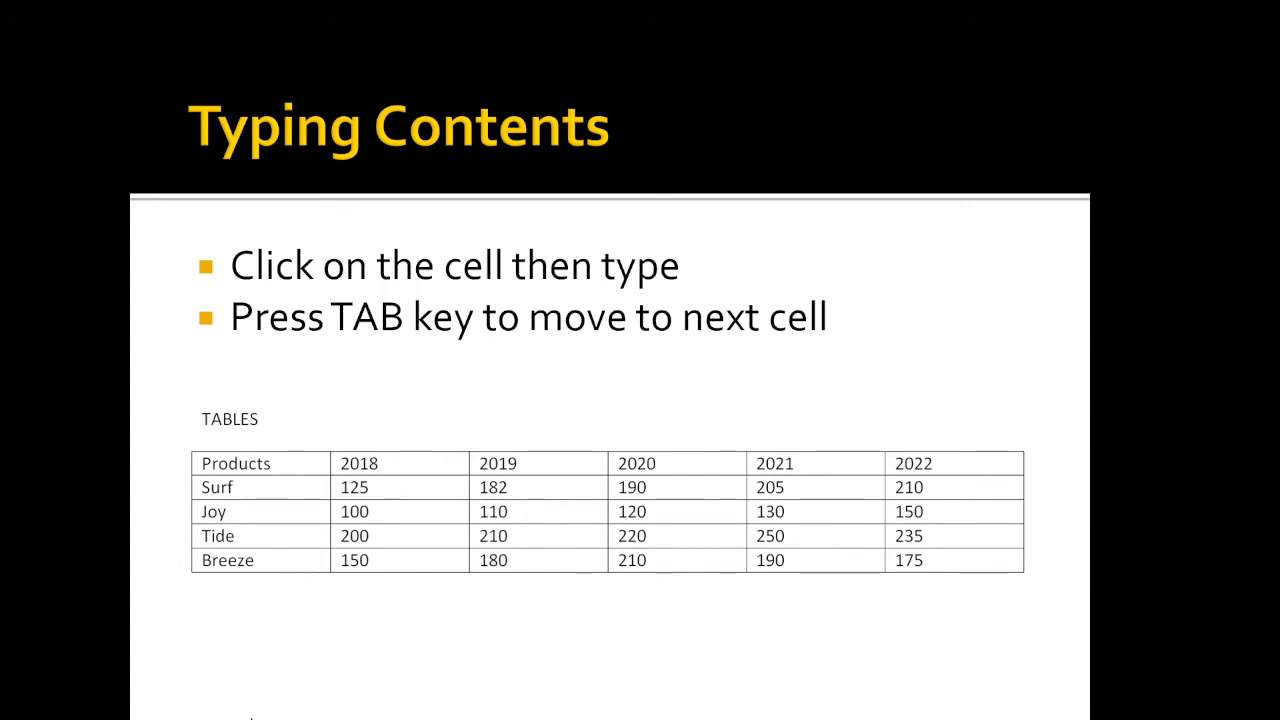
key(alt+Tab)
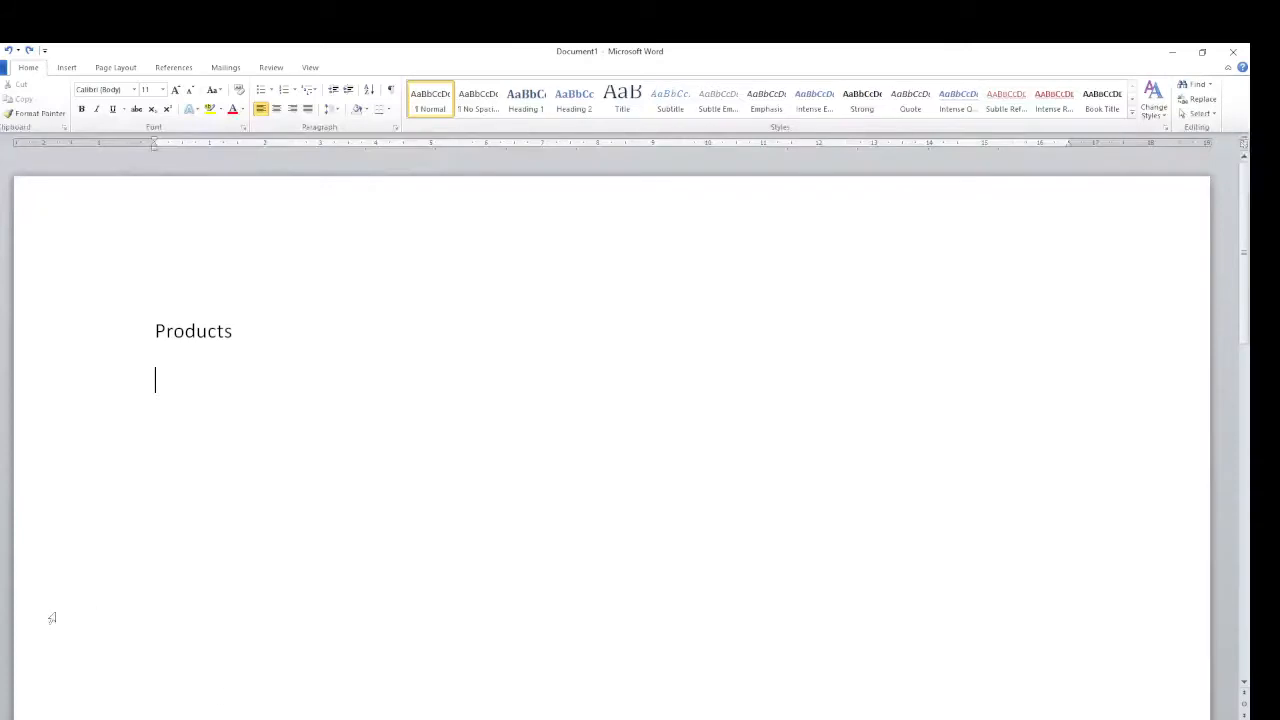
Step: Insert a table with 6 columns and 2 rows below the Products line
click(66, 67)
click(76, 97)
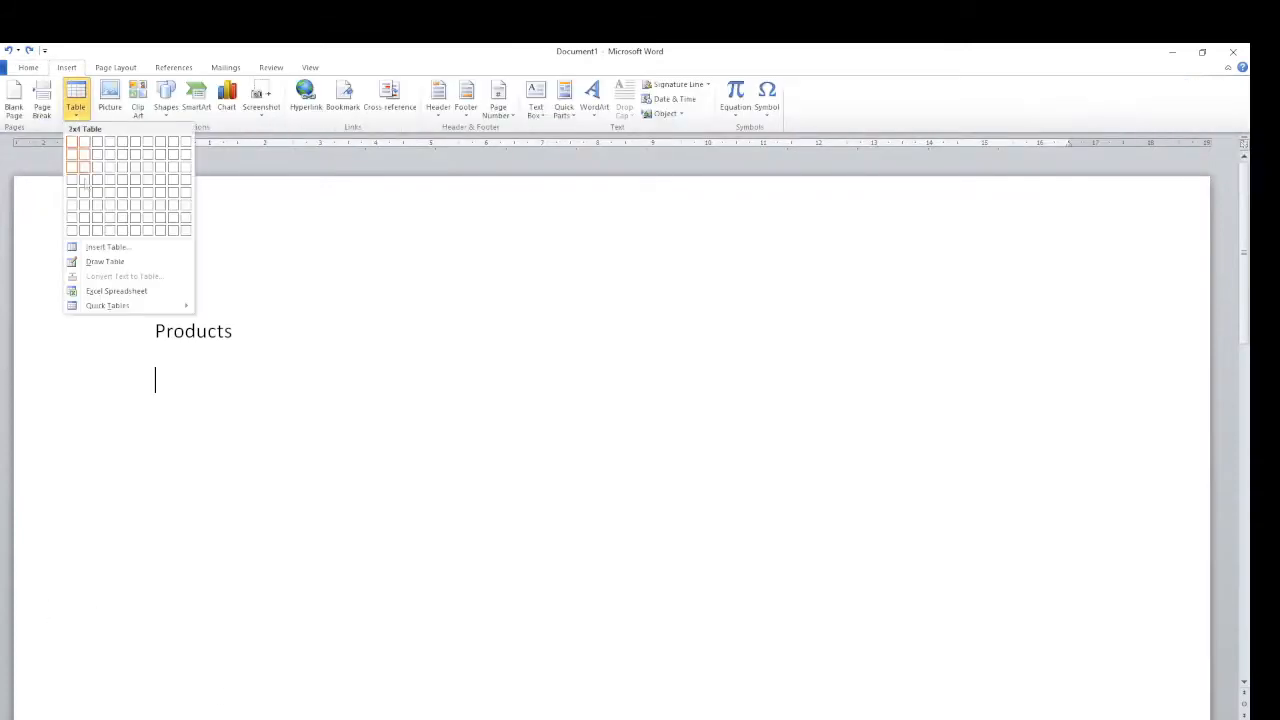
click(106, 247)
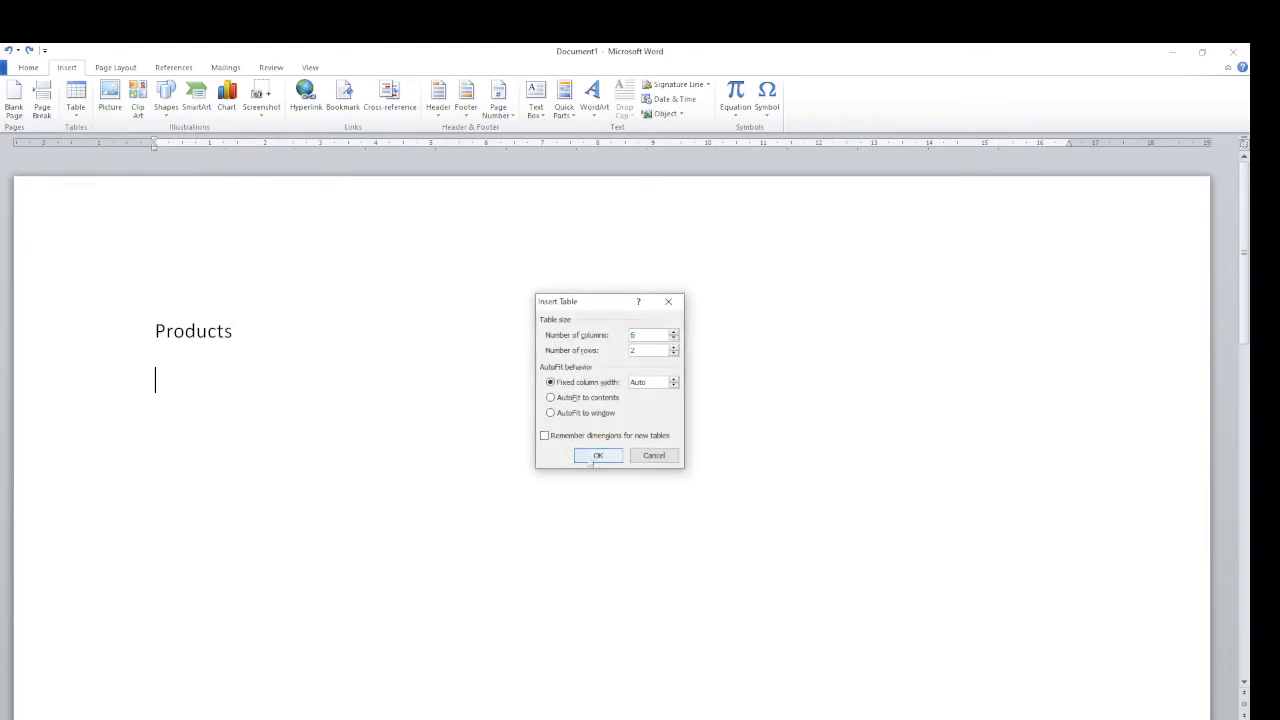
click(598, 457)
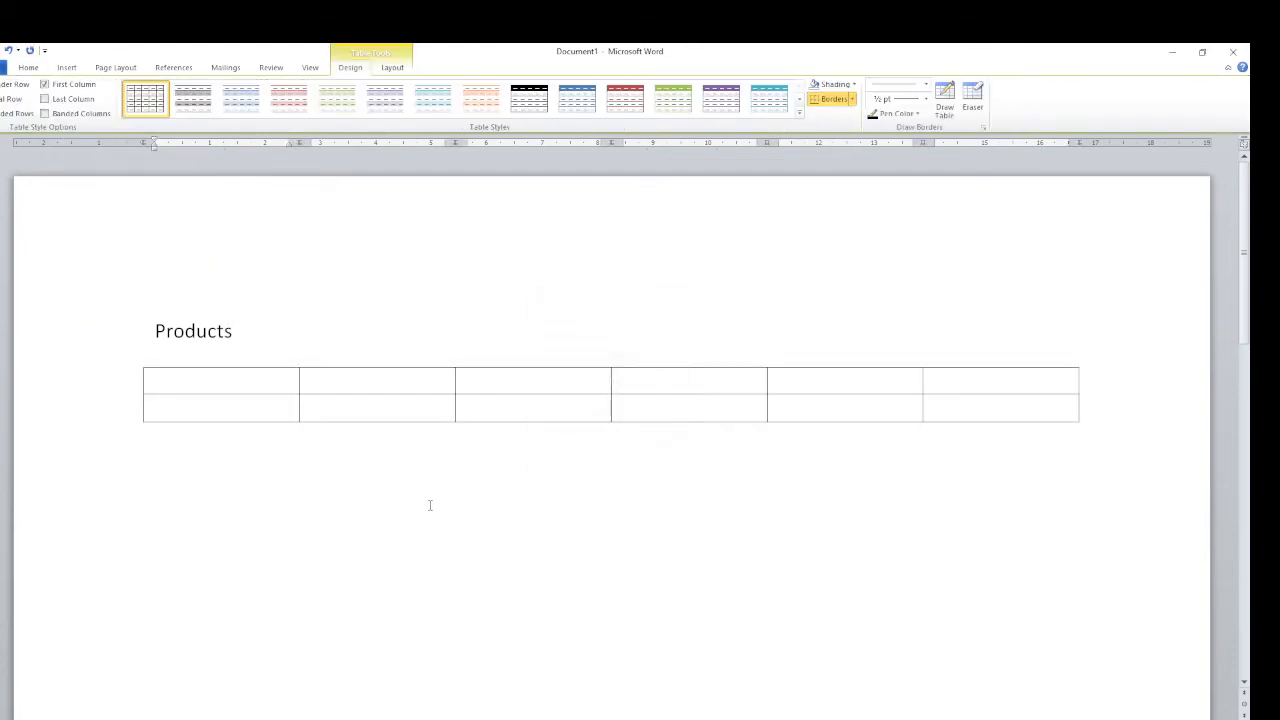
Step: Fill the table's header row with Products, 2018, 2019, 2020, 2021 and 2022
text(Products)
key(Tab)
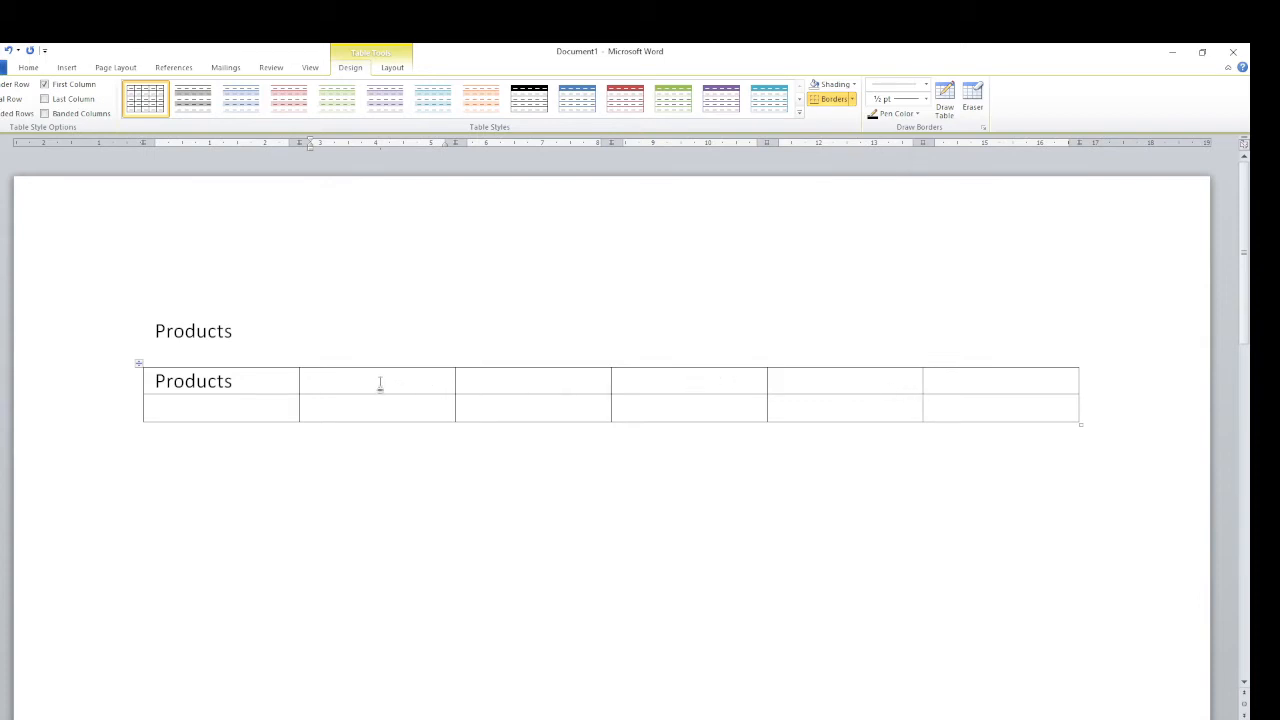
text(2018)
key(Tab)
text(2019)
key(Tab)
text(2020)
key(Tab)
text(20)
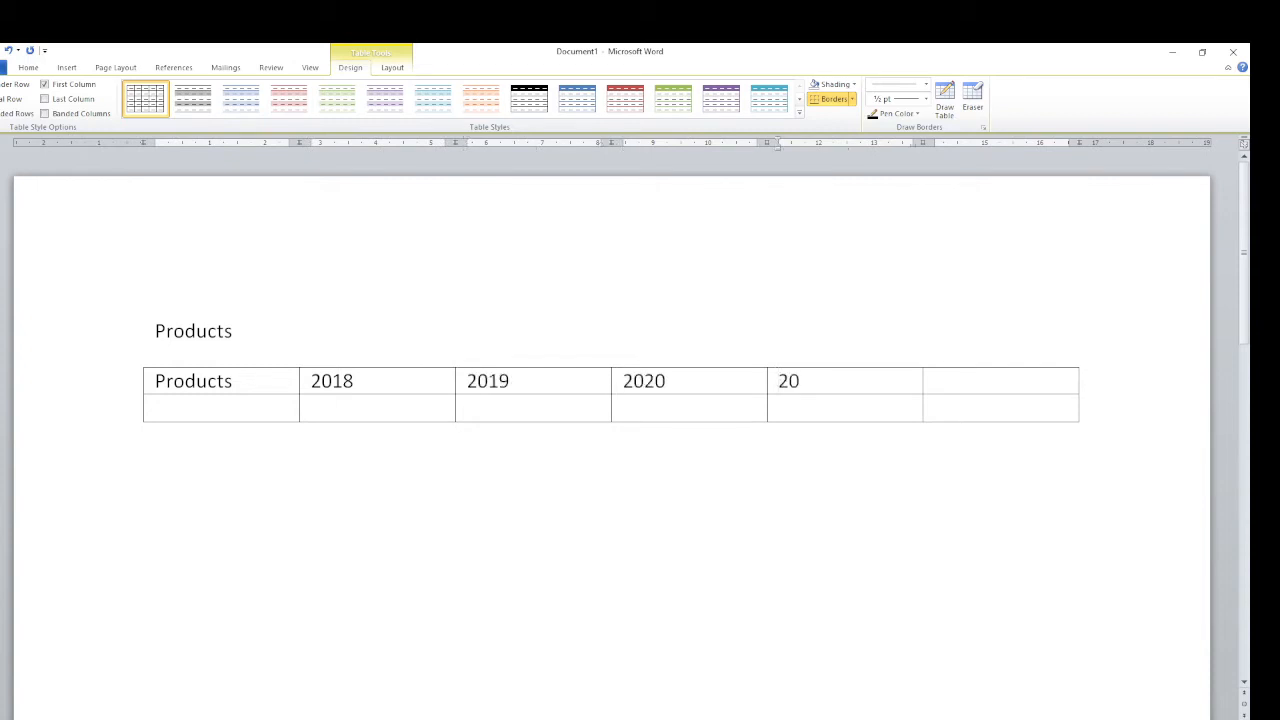
text(2022)
key(Tab)
Step: Fill the second row with Surf, 128, 128, 129, 300 and 250, and add a new row below it
text(Surf)
key(Tab)
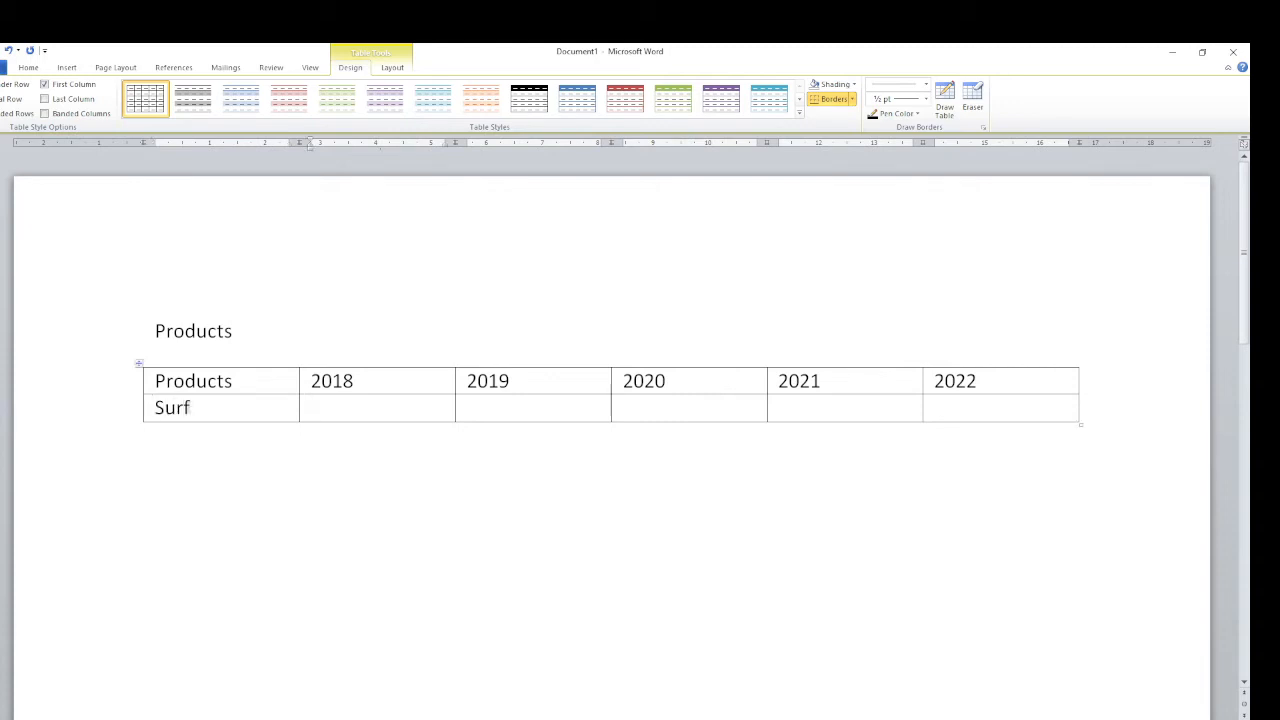
text(128)
key(Tab)
text(128)
key(Tab)
text(129)
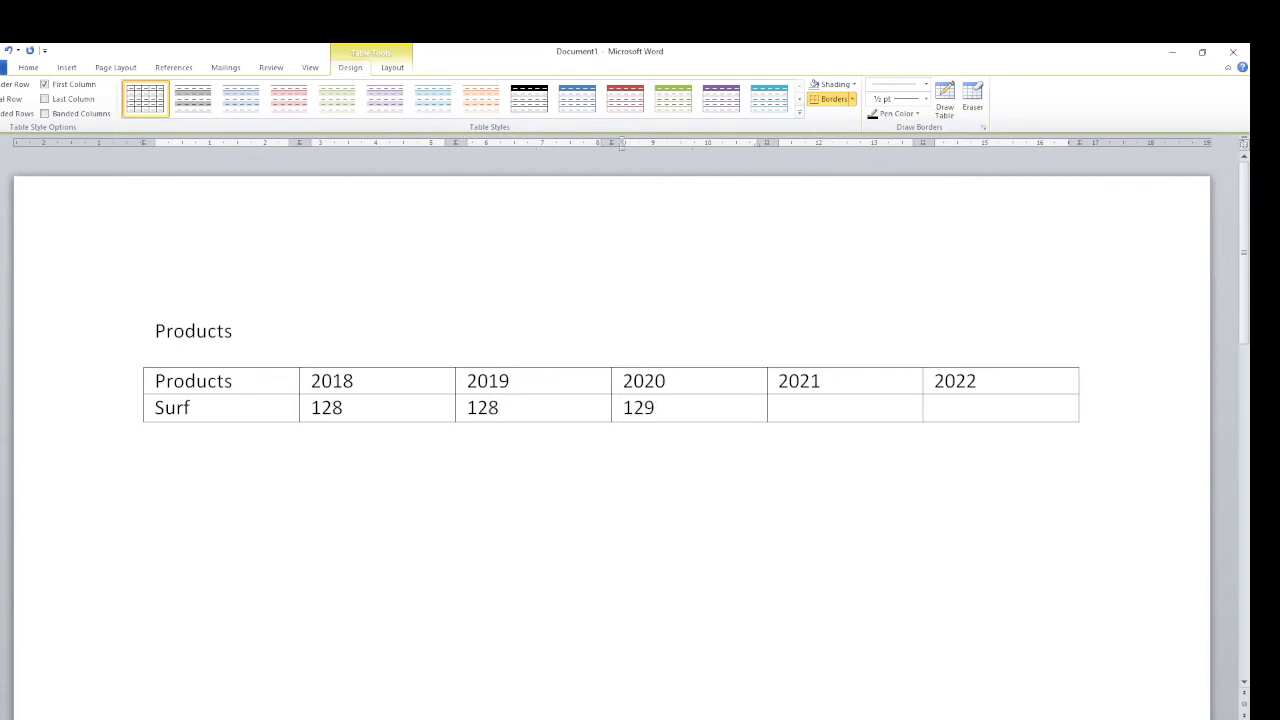
key(Tab)
text(300)
key(Tab)
text(250)
key(Tab)
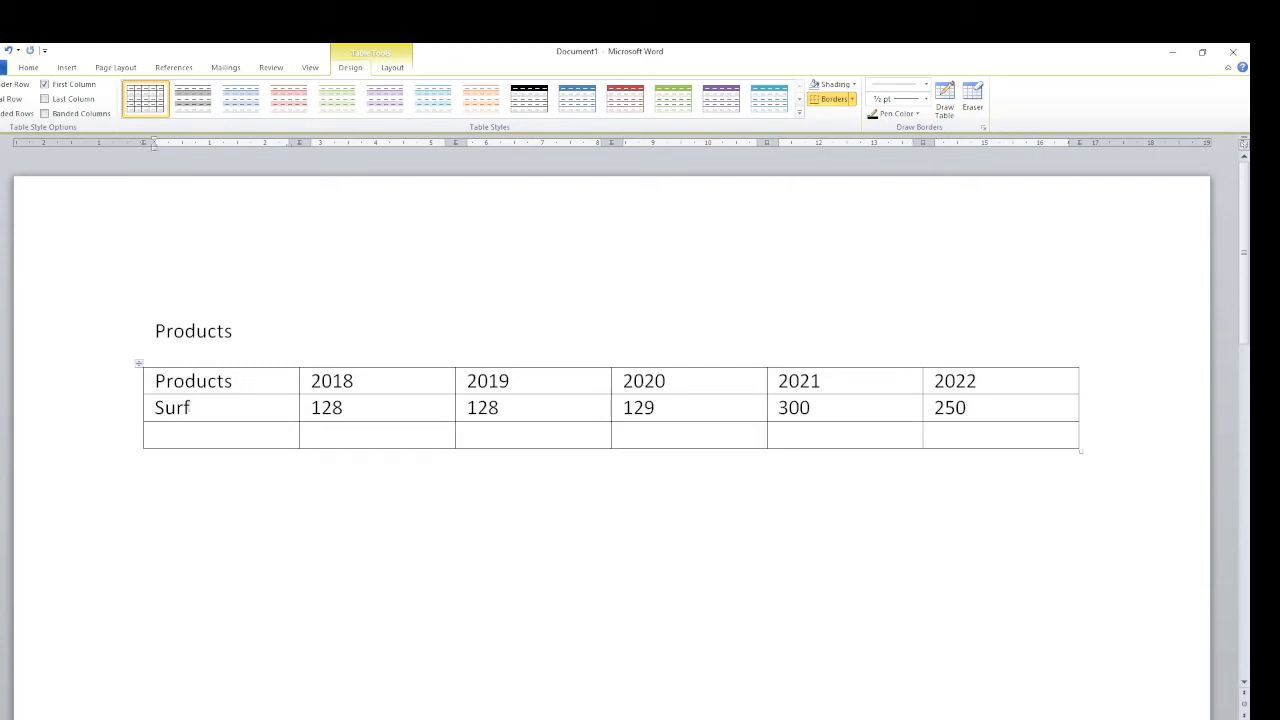
Step: Fill the third row with Joy, 150, 170, 190, 220 and 250, and add a new row below it
text(Joy)
key(Tab)
text(150)
key(Tab)
text(170)
key(Tab)
text(190)
key(Tab)
text(220)
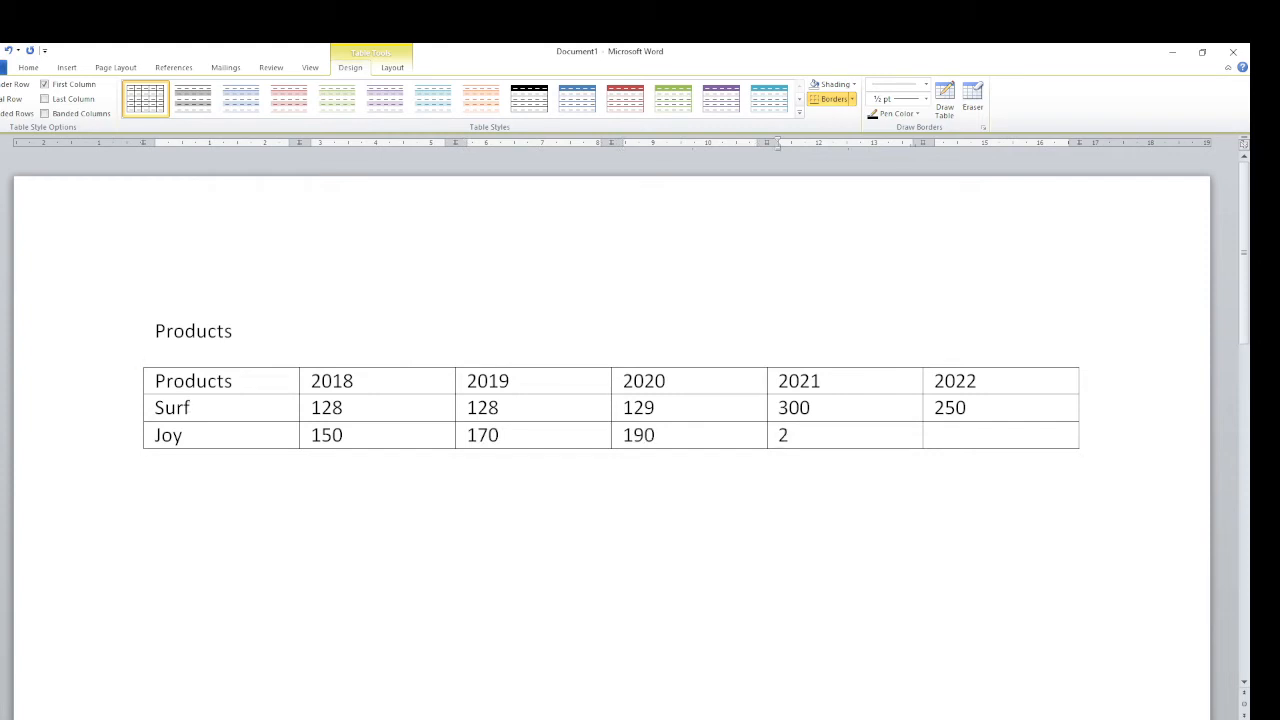
key(Tab)
text(250)
key(Tab)
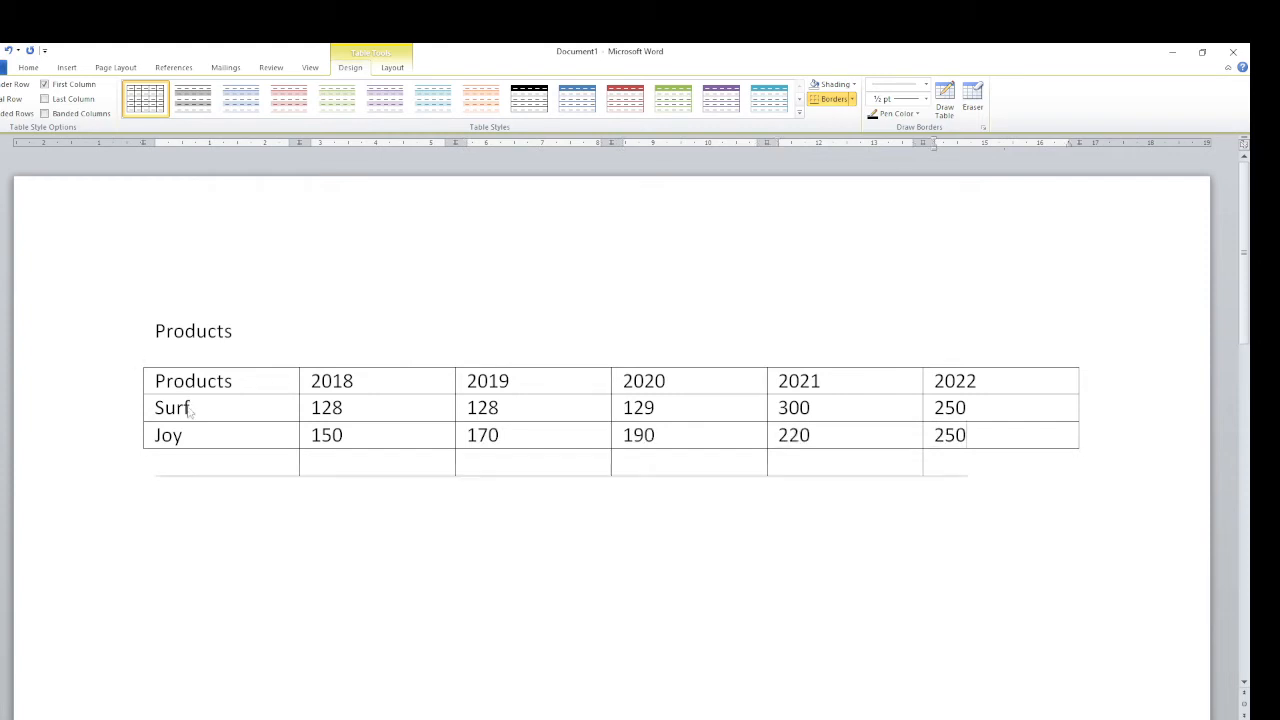
Step: Fill the fourth row with Breeze, 29, 50, 100, 120 and 100, and add a new row below it
text(B)
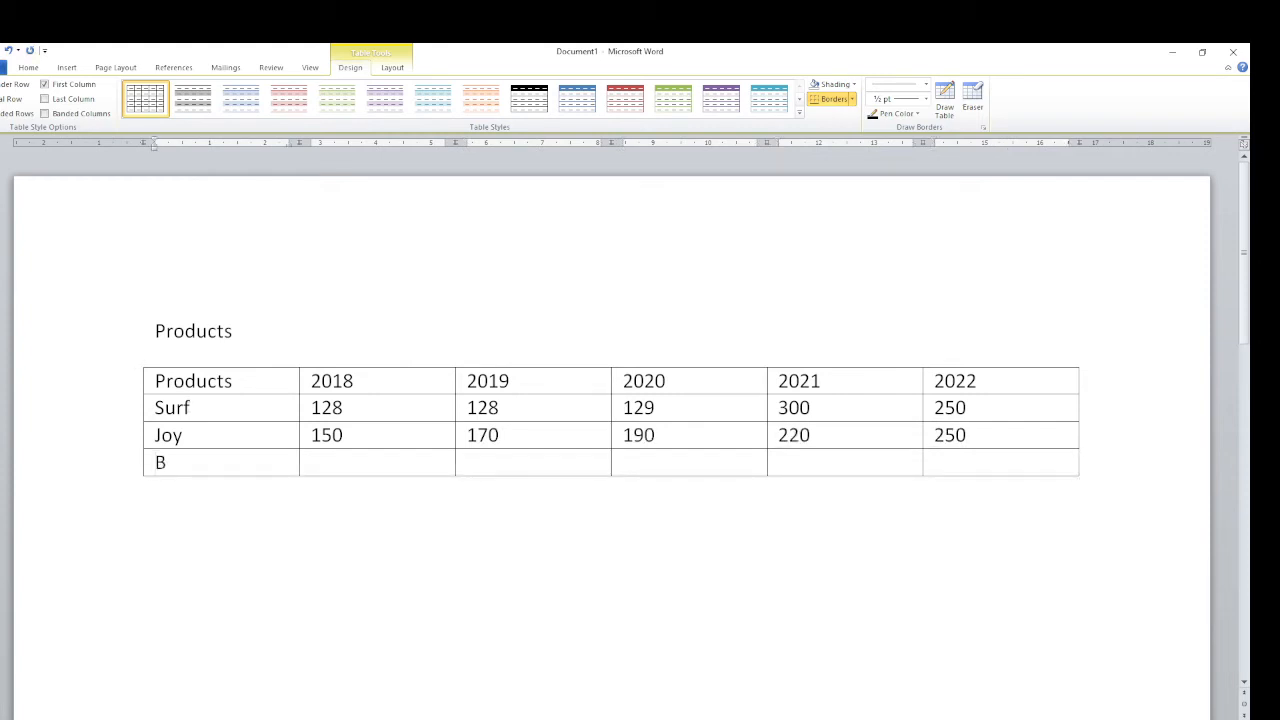
text(reeze)
key(Tab)
text(29)
key(Tab)
text(50)
key(Tab)
text(100)
key(Tab)
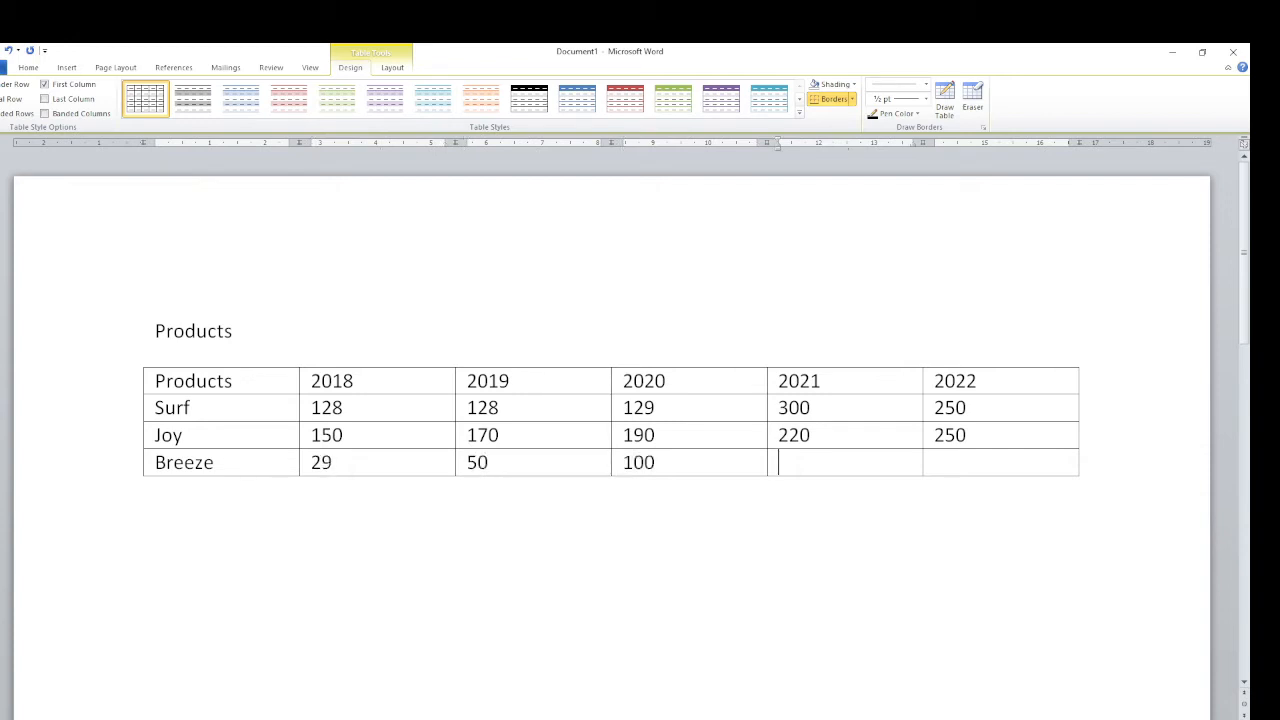
text(120)
key(Tab)
text(100)
key(Tab)
Step: Fill the fifth row with Tide, 200, 210, 250, 310 and 320
text(Tide)
key(Tab)
text(200)
key(Tab)
text(210)
key(Tab)
text(250)
key(Tab)
text(310)
key(Tab)
text(320)
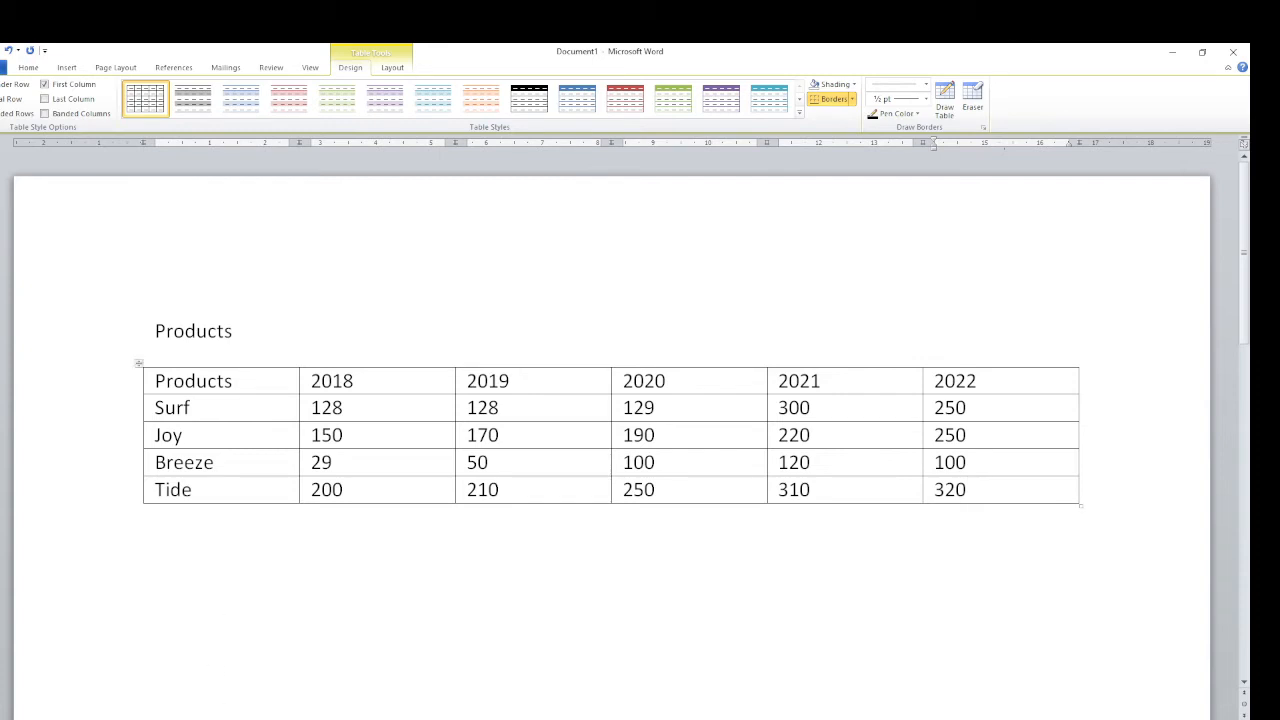
Step: Switch to the PowerPoint slide show and advance to the Table Design slide
mouse_move(217, 718)
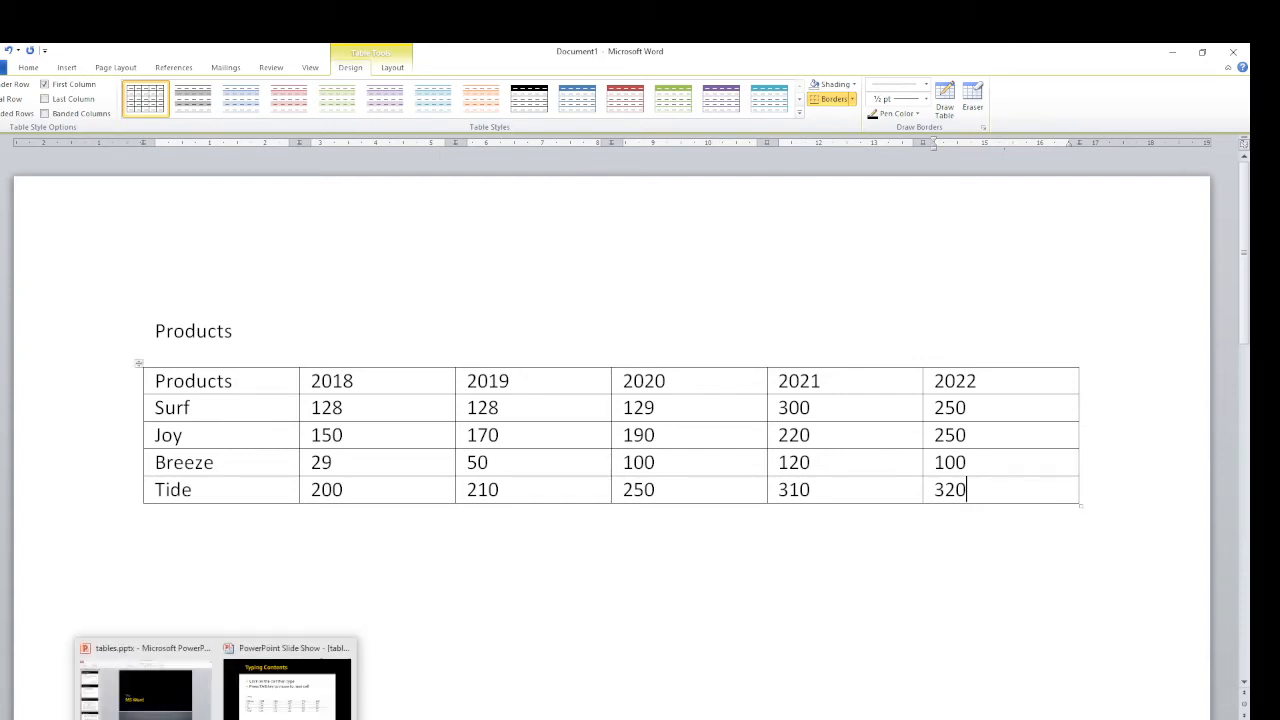
click(290, 692)
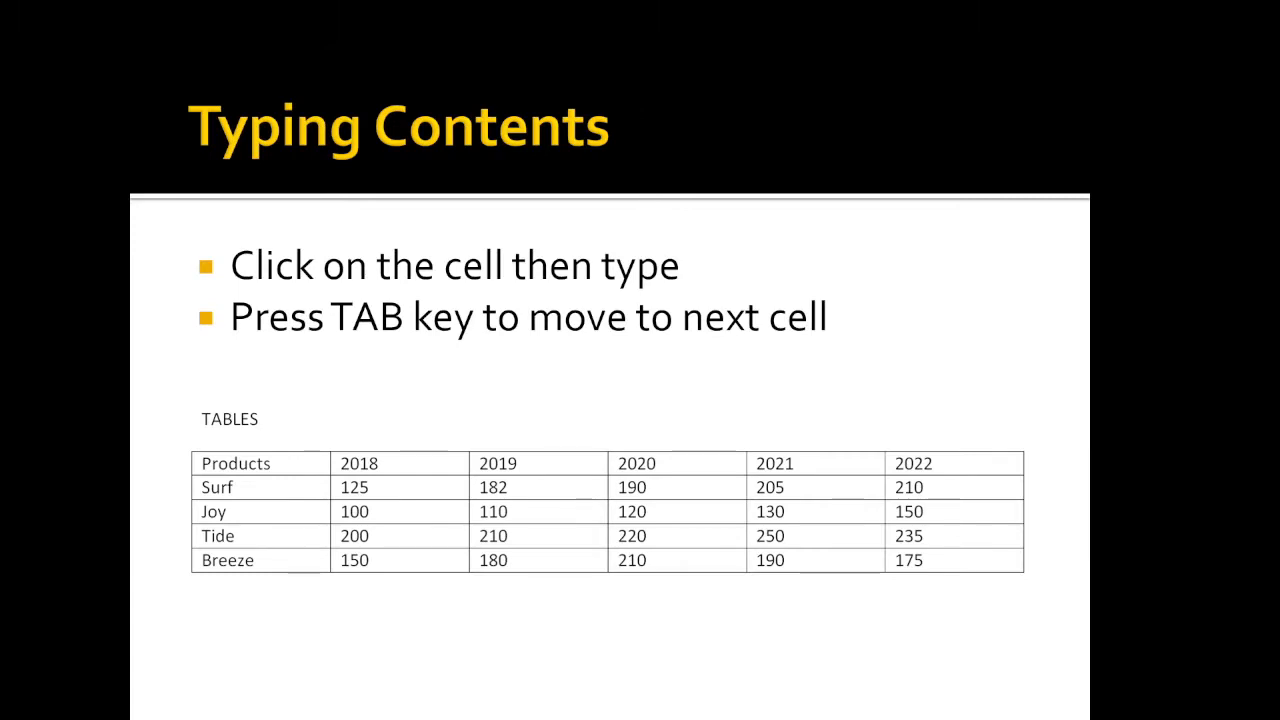
key(Right)
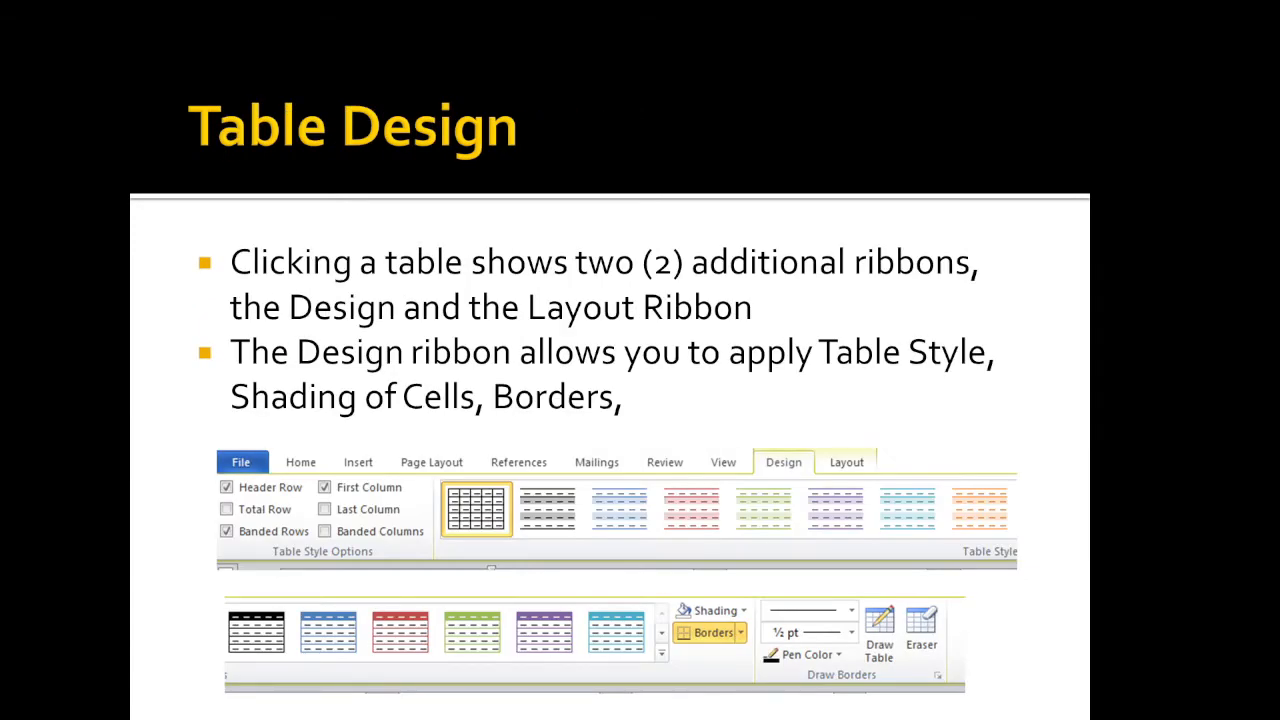
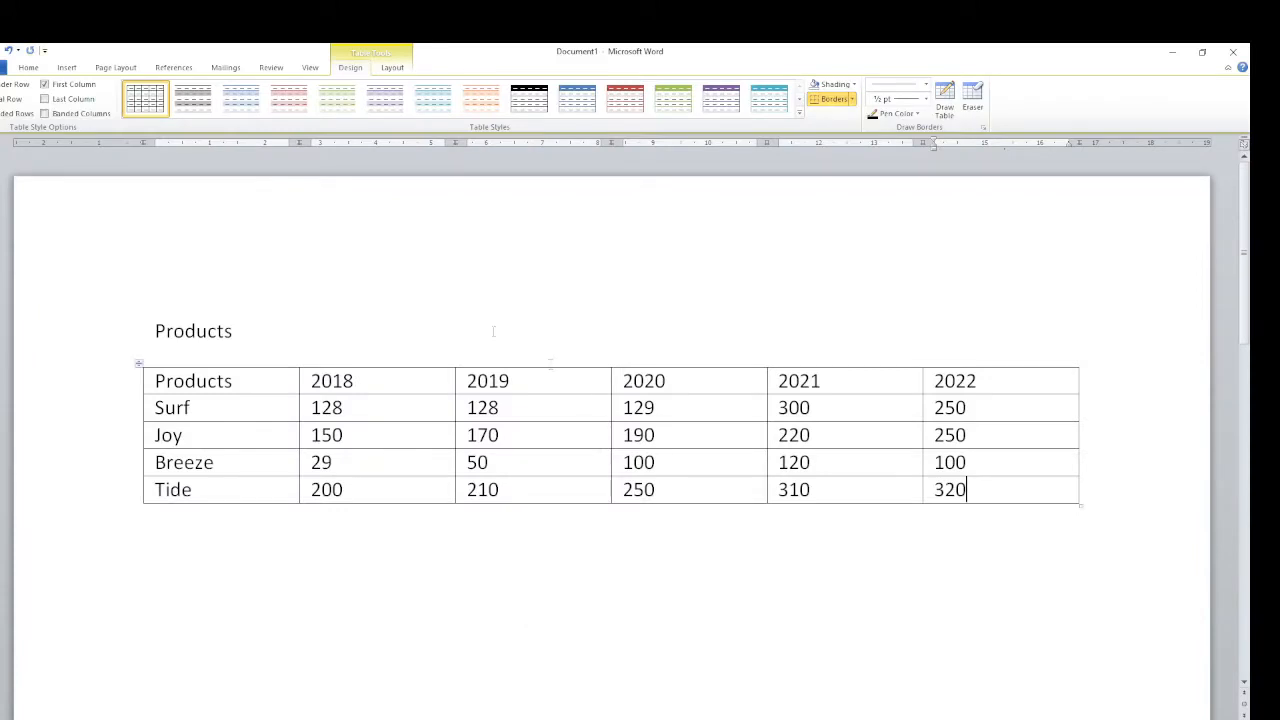
Step: Apply the built-in dark table style with a black header row and blue banded rows to the product table in Word
click(801, 117)
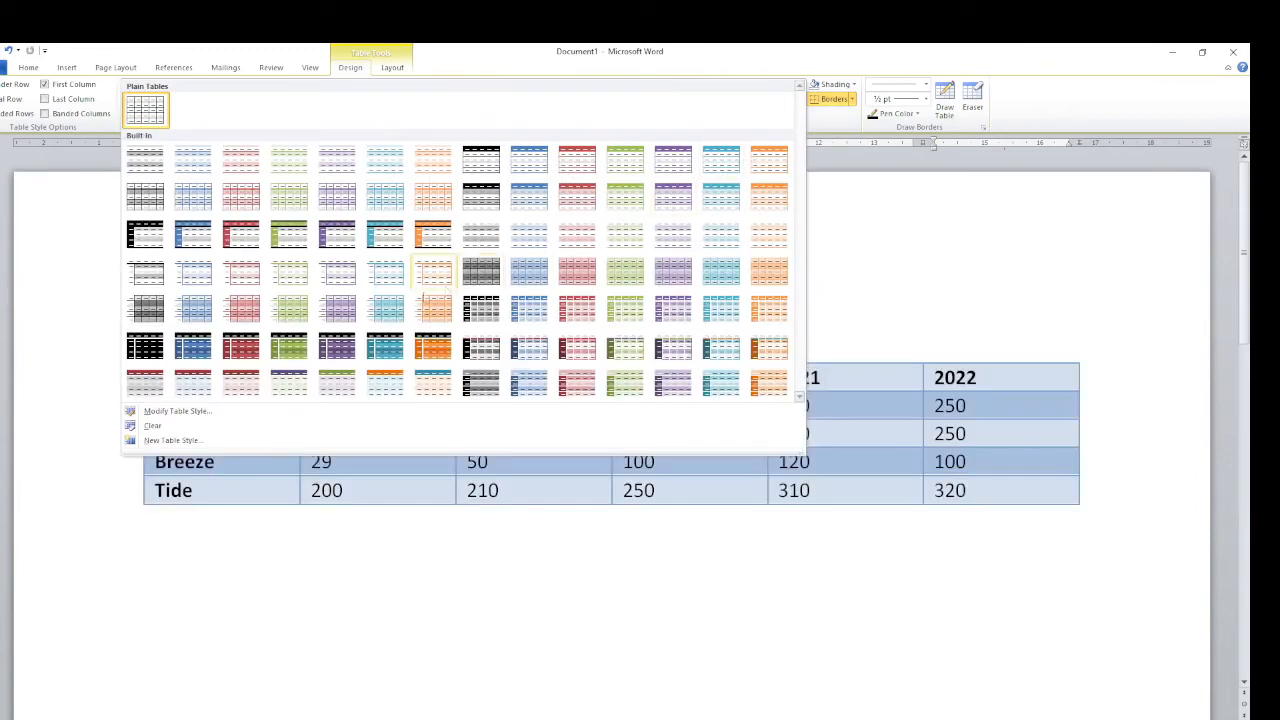
click(193, 347)
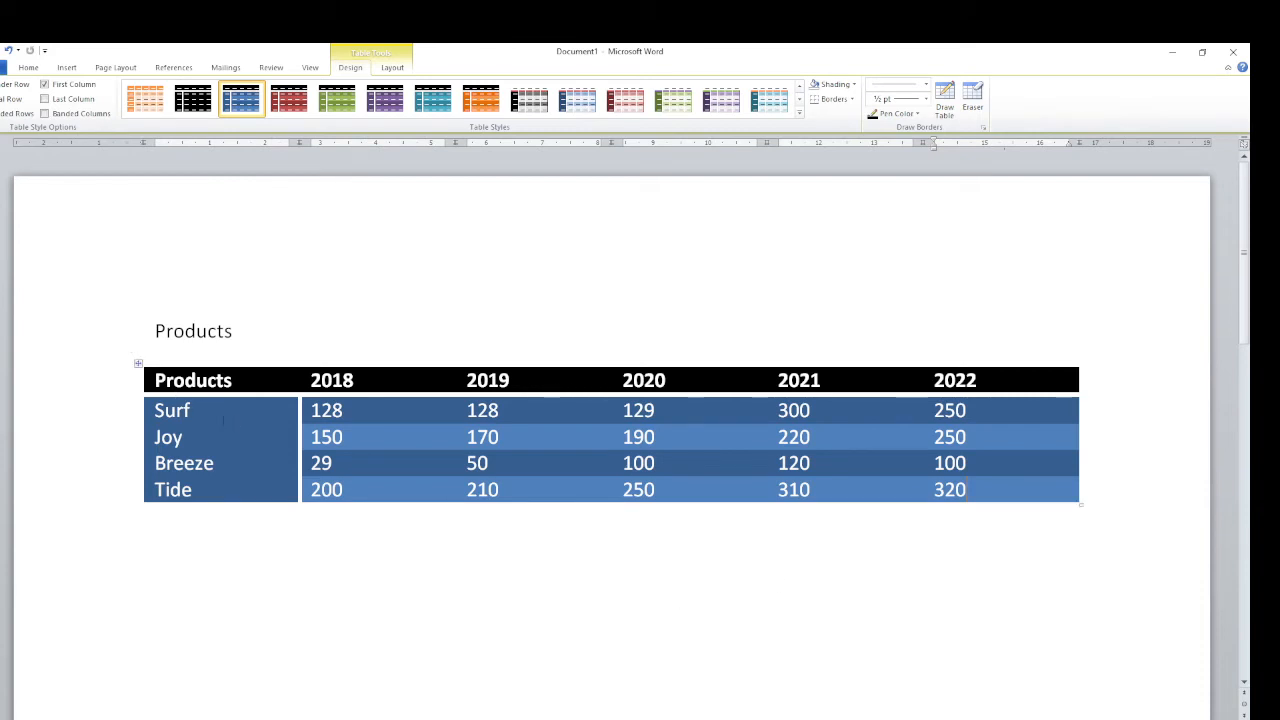
Step: Try out the First Column, Header Row, Banded Rows and Banded Columns style options on the table, reverting each one
click(44, 85)
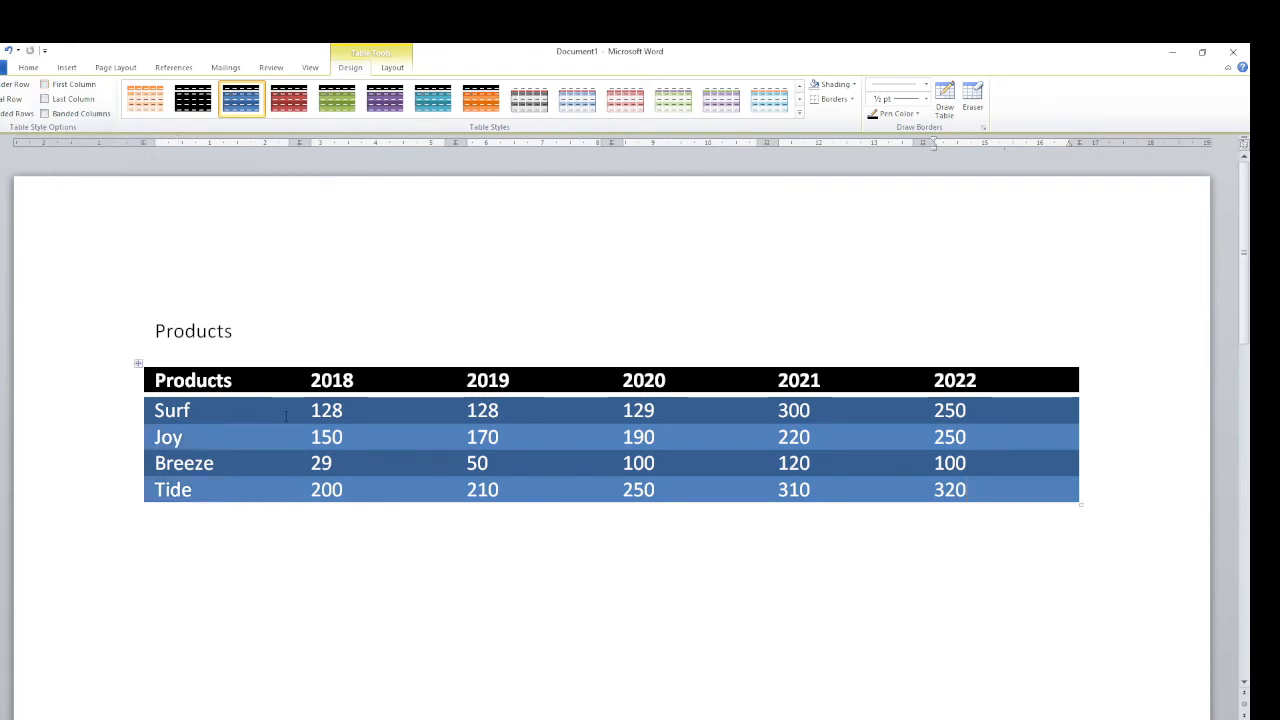
click(44, 85)
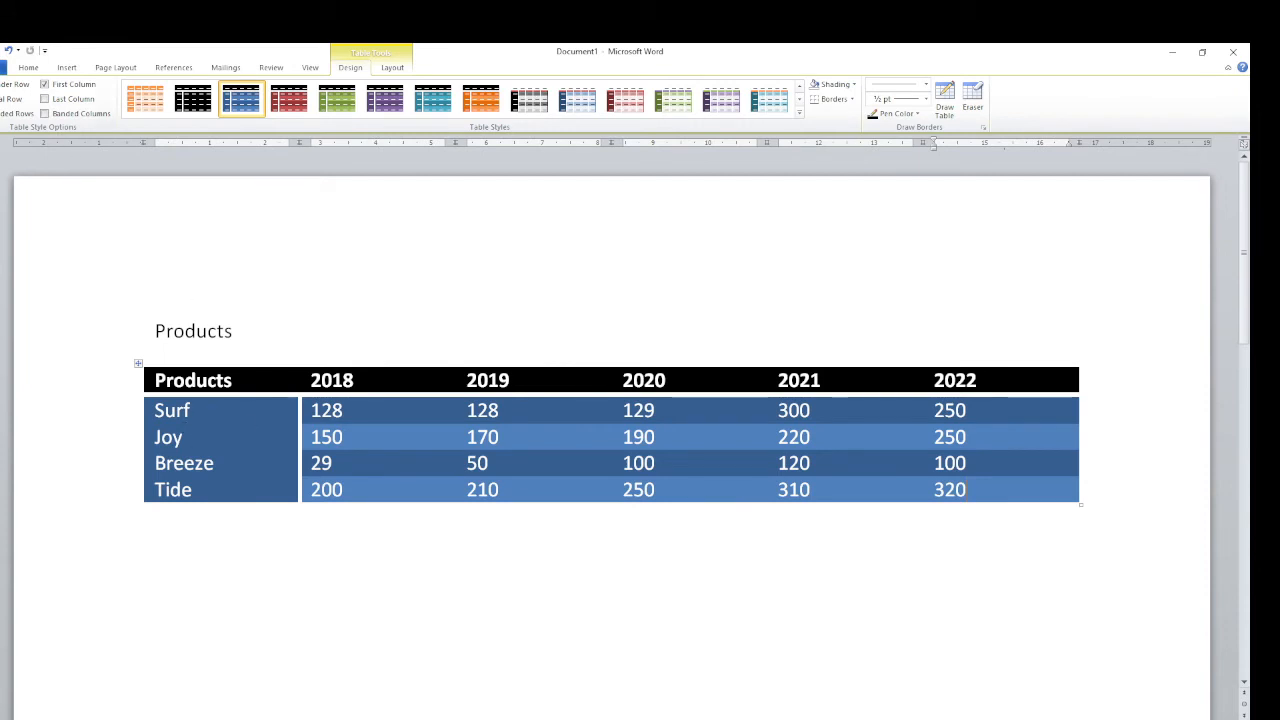
click(10, 85)
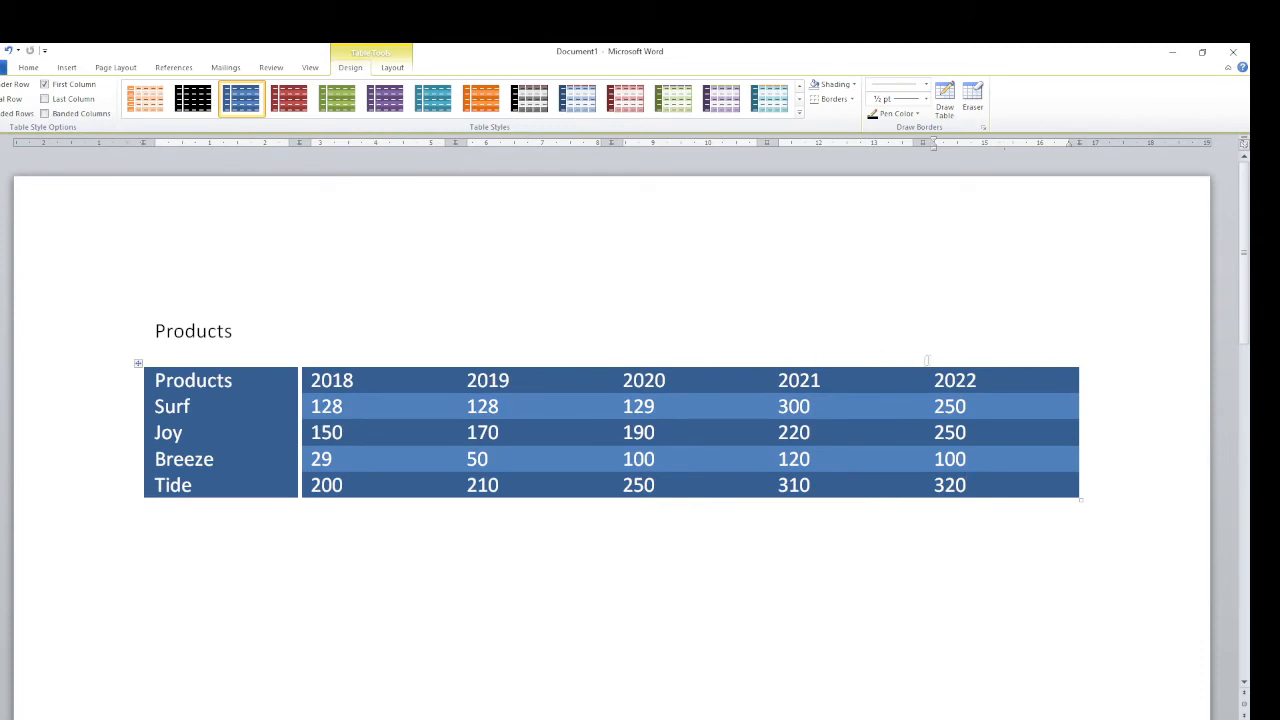
click(10, 85)
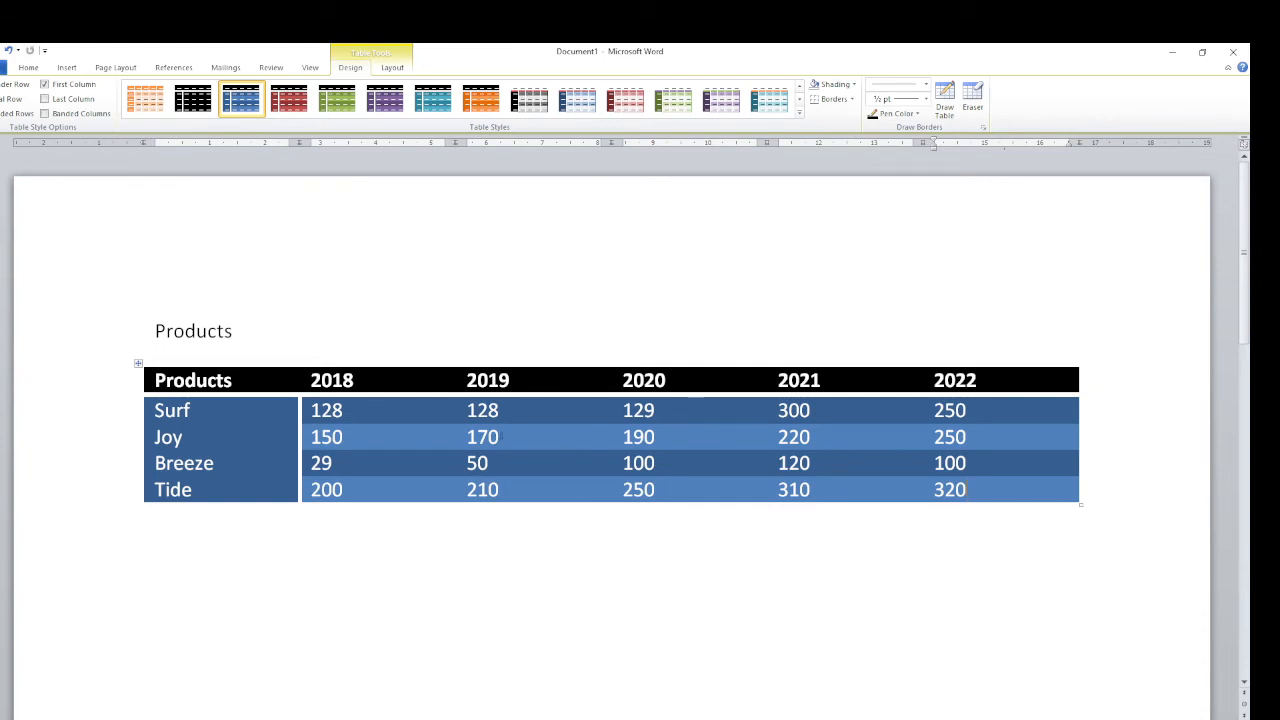
click(2, 114)
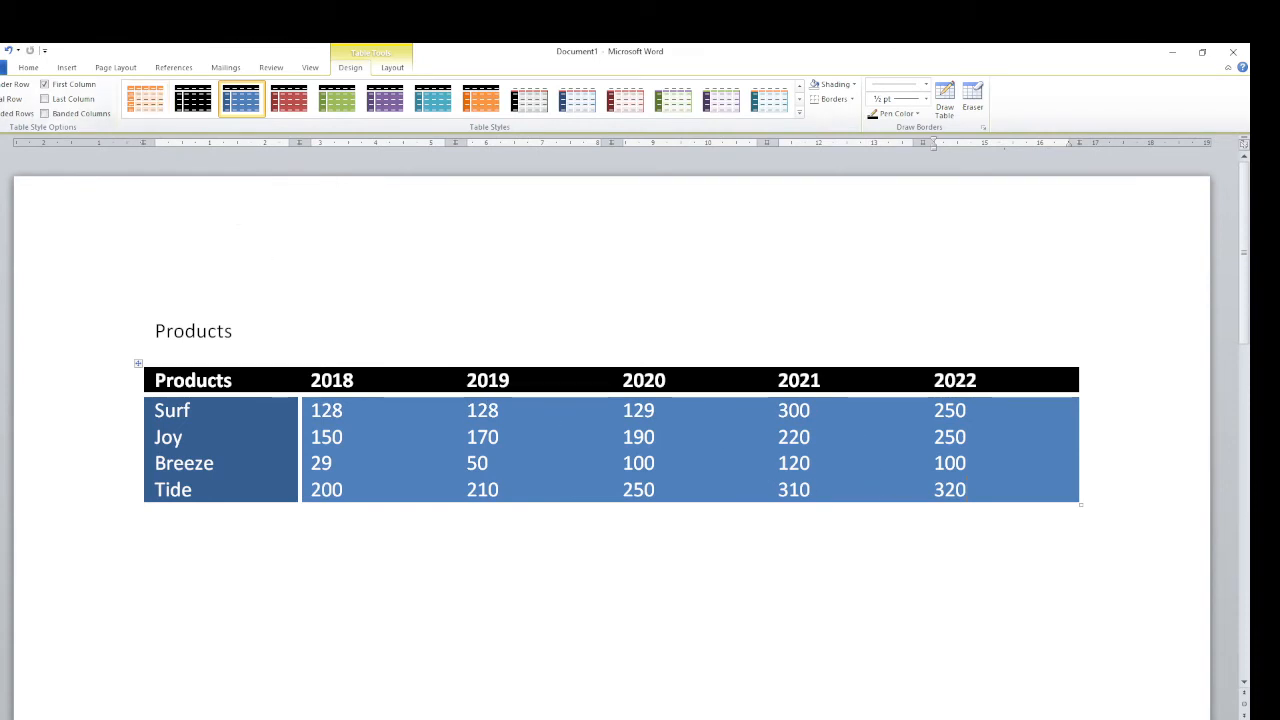
click(4, 114)
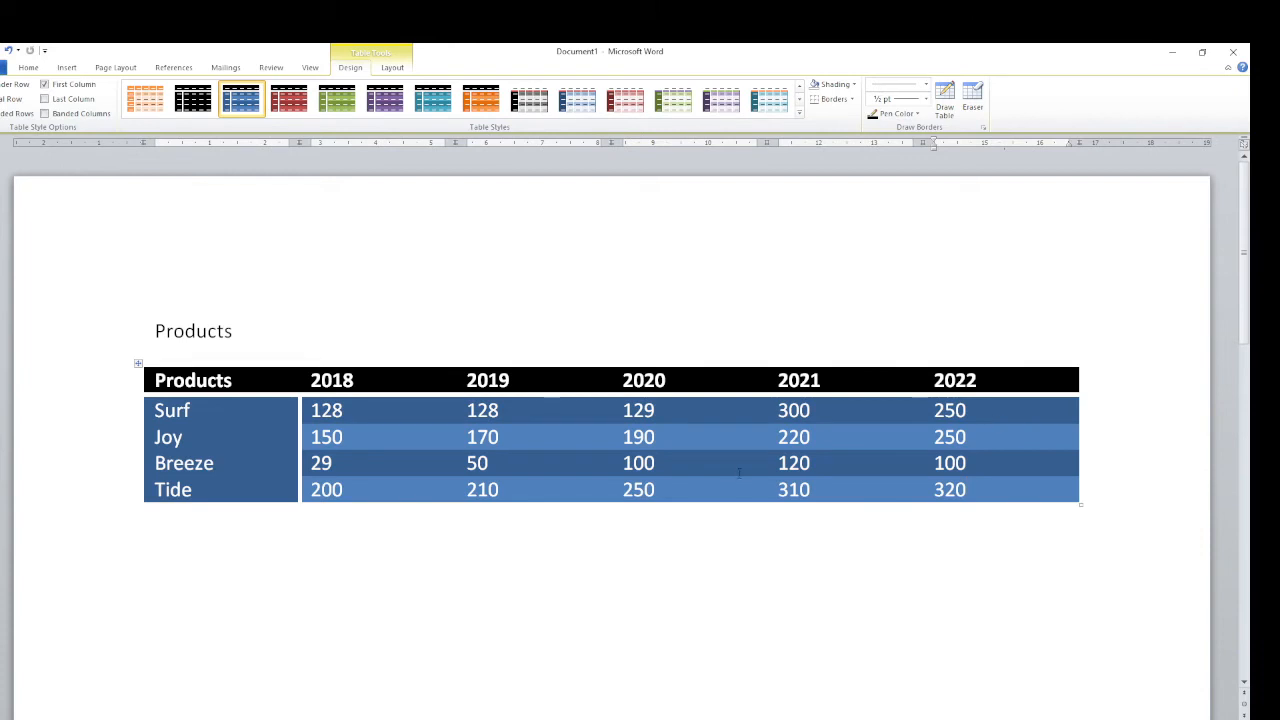
click(44, 113)
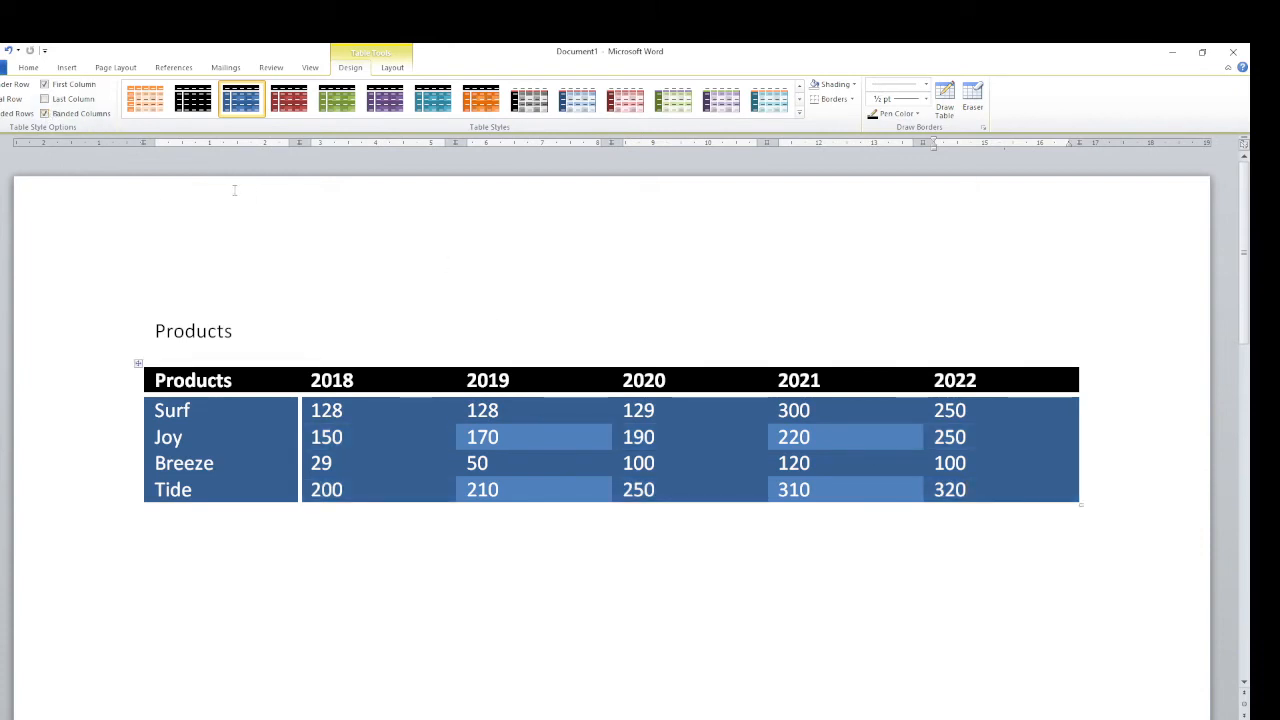
click(44, 113)
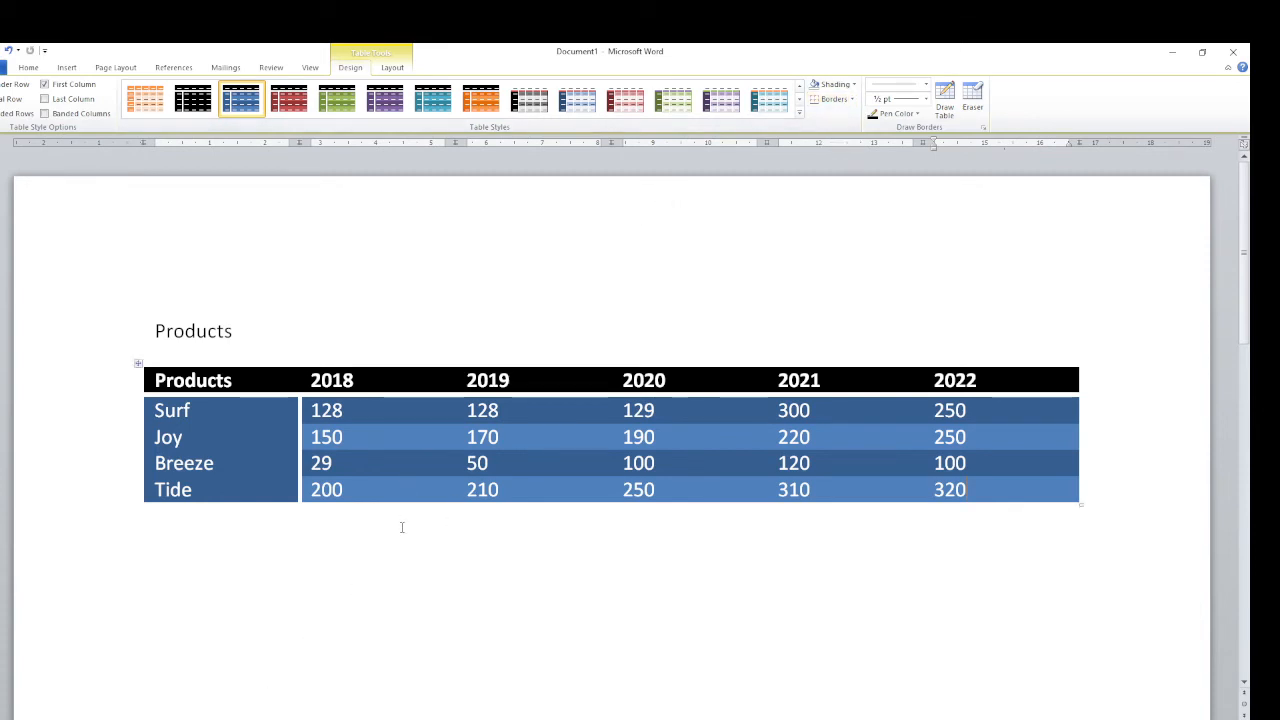
Step: Switch to the PowerPoint slide show, advance to the Table Layout slide, and return to the Word document
key(alt+Tab)
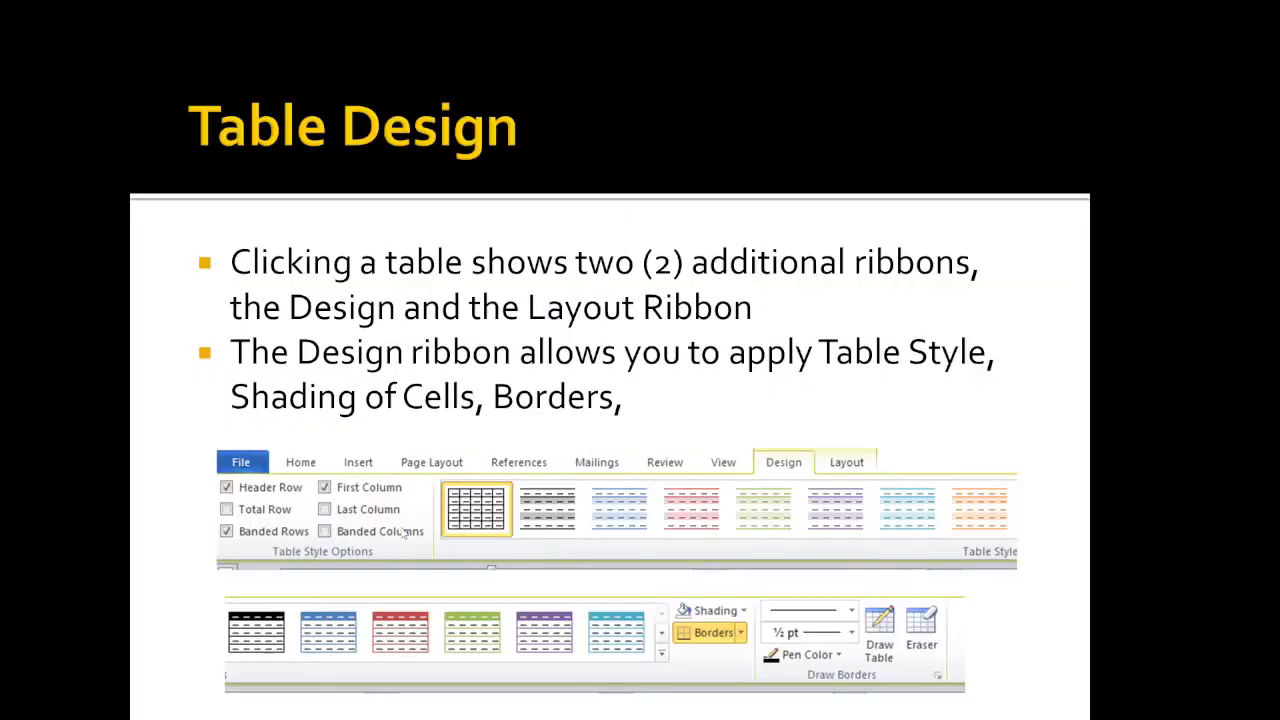
click(405, 533)
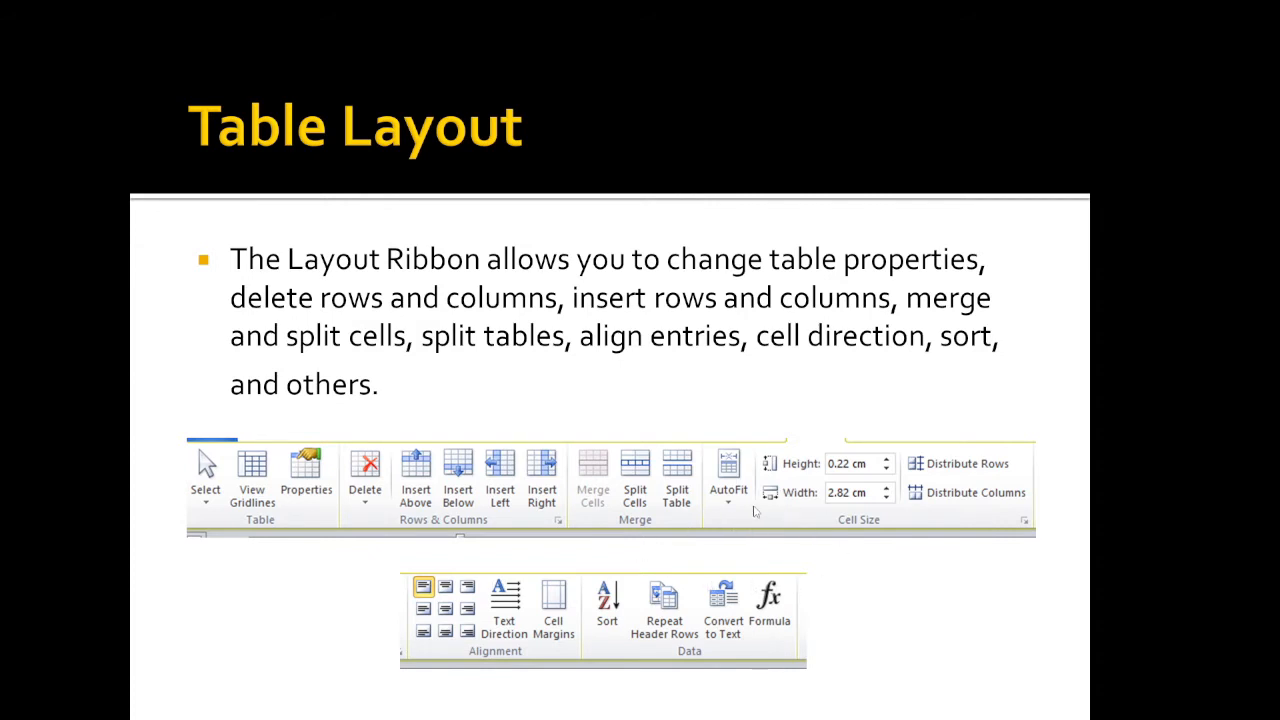
key(alt+Tab)
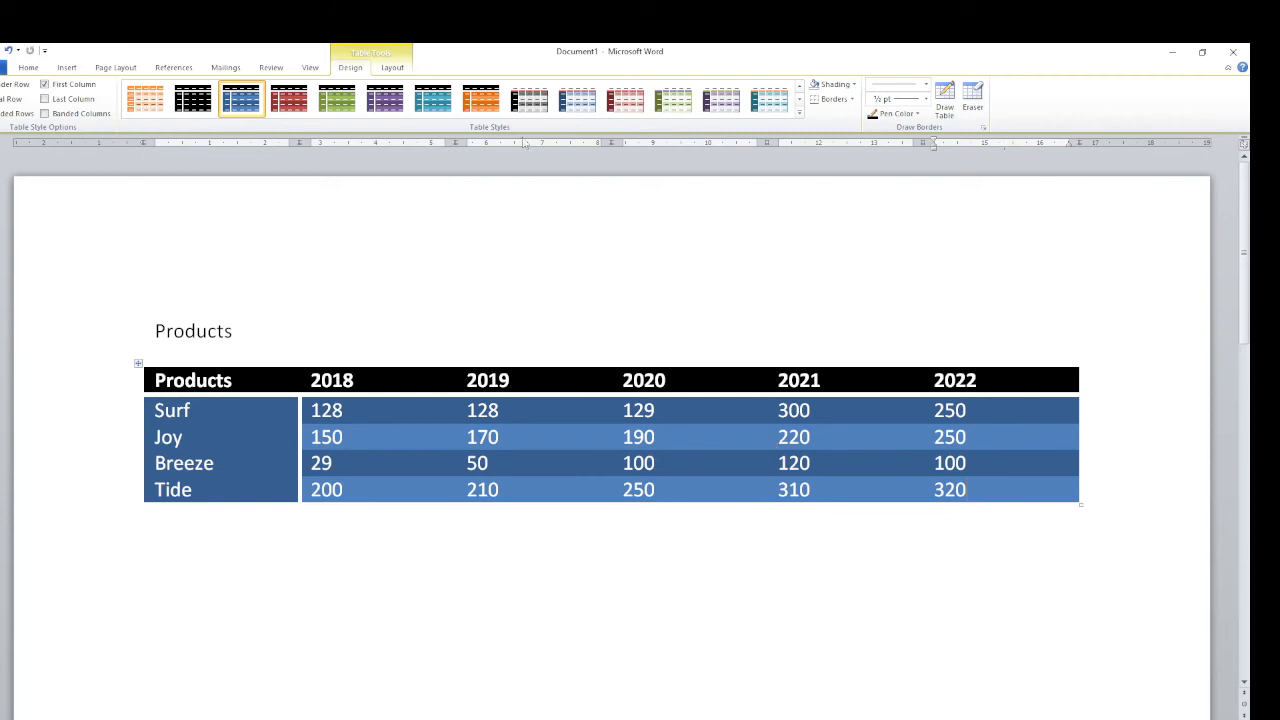
Step: Center the year headings 2018 to 2022 and all the product figures beneath them within their cells
click(392, 67)
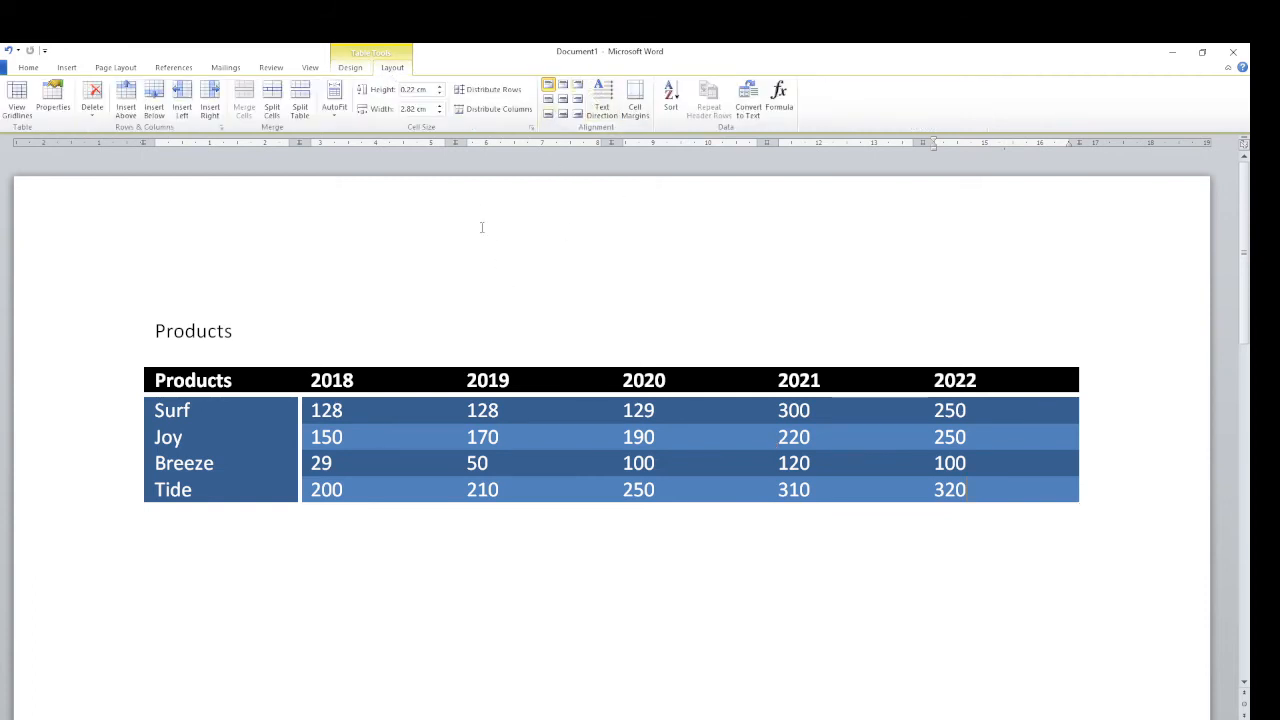
mouse_move(311, 380)
mouse_down()
mouse_move(990, 381)
mouse_move(966, 381)
mouse_up()
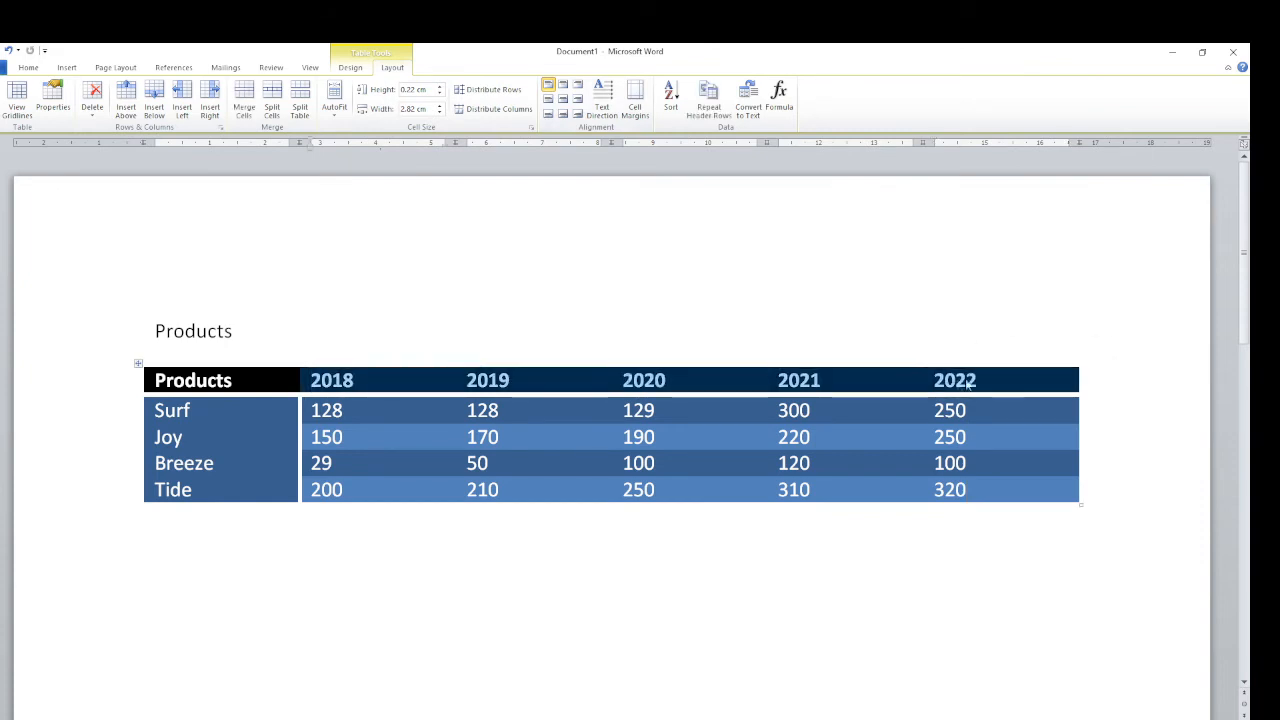
click(565, 104)
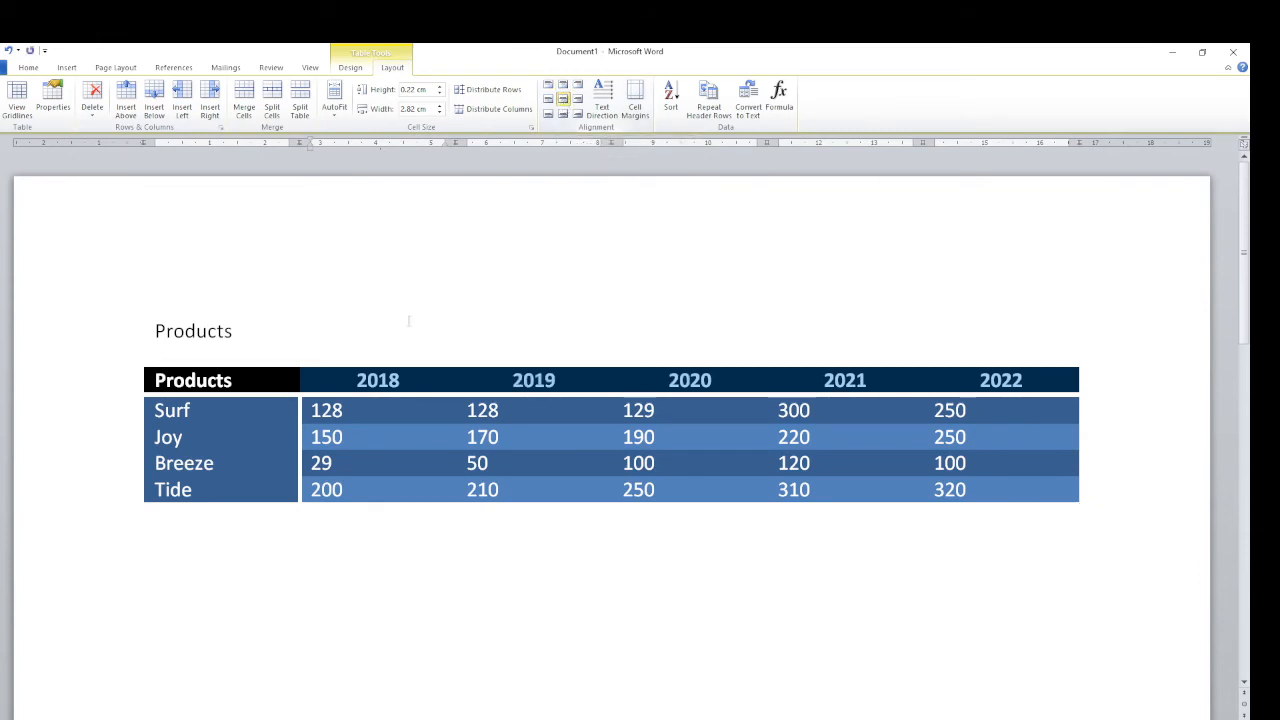
drag(318, 410, 963, 490)
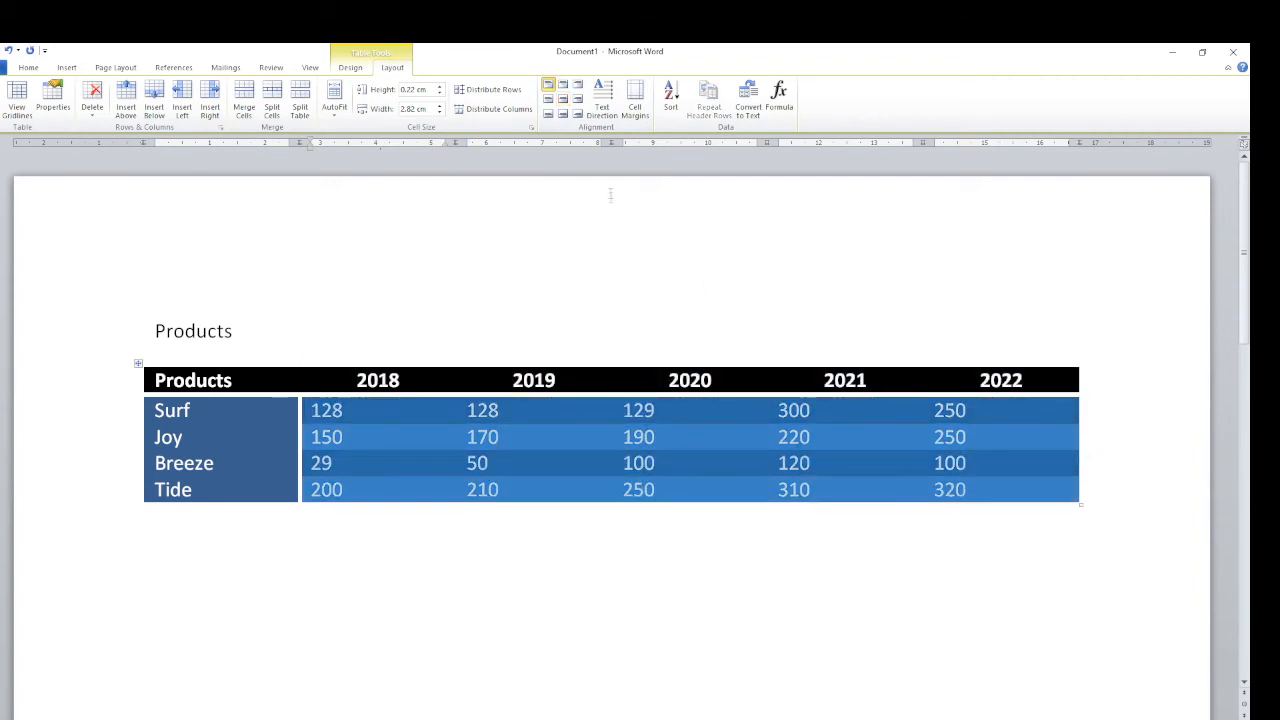
click(563, 100)
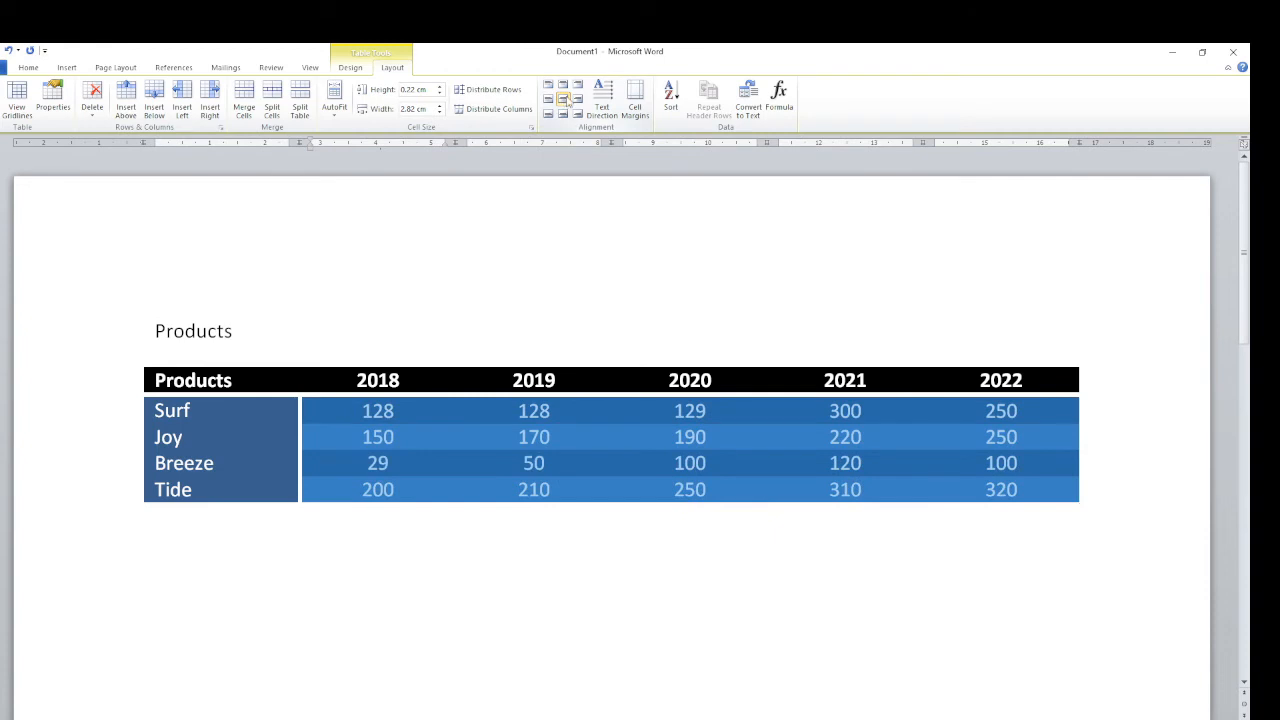
click(753, 267)
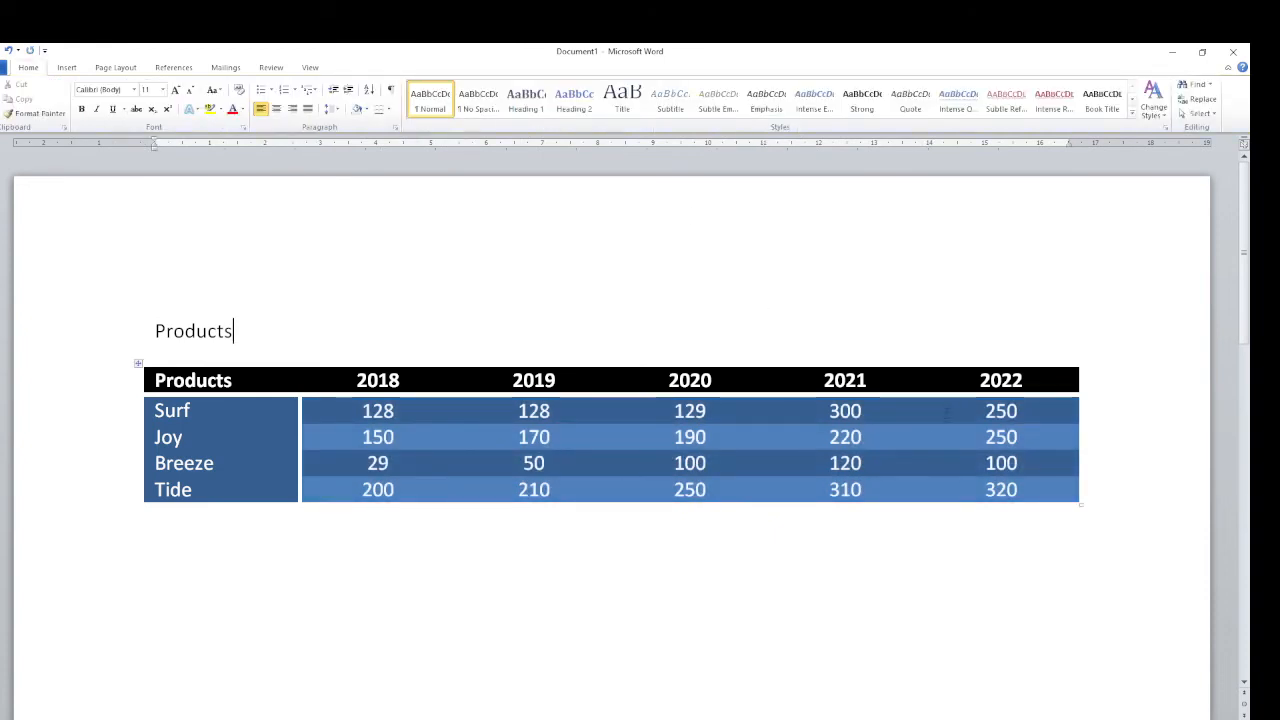
Step: Insert a new column after the 2022 column and enter Total as its heading
click(1043, 381)
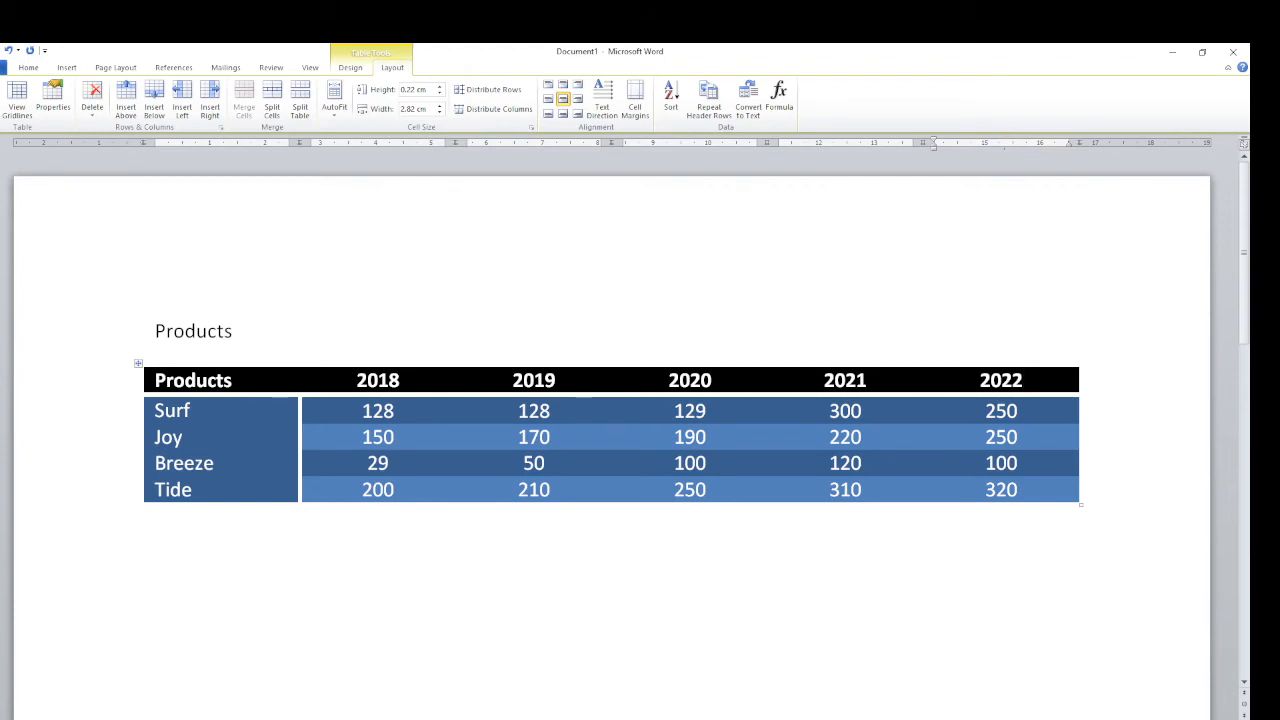
click(210, 106)
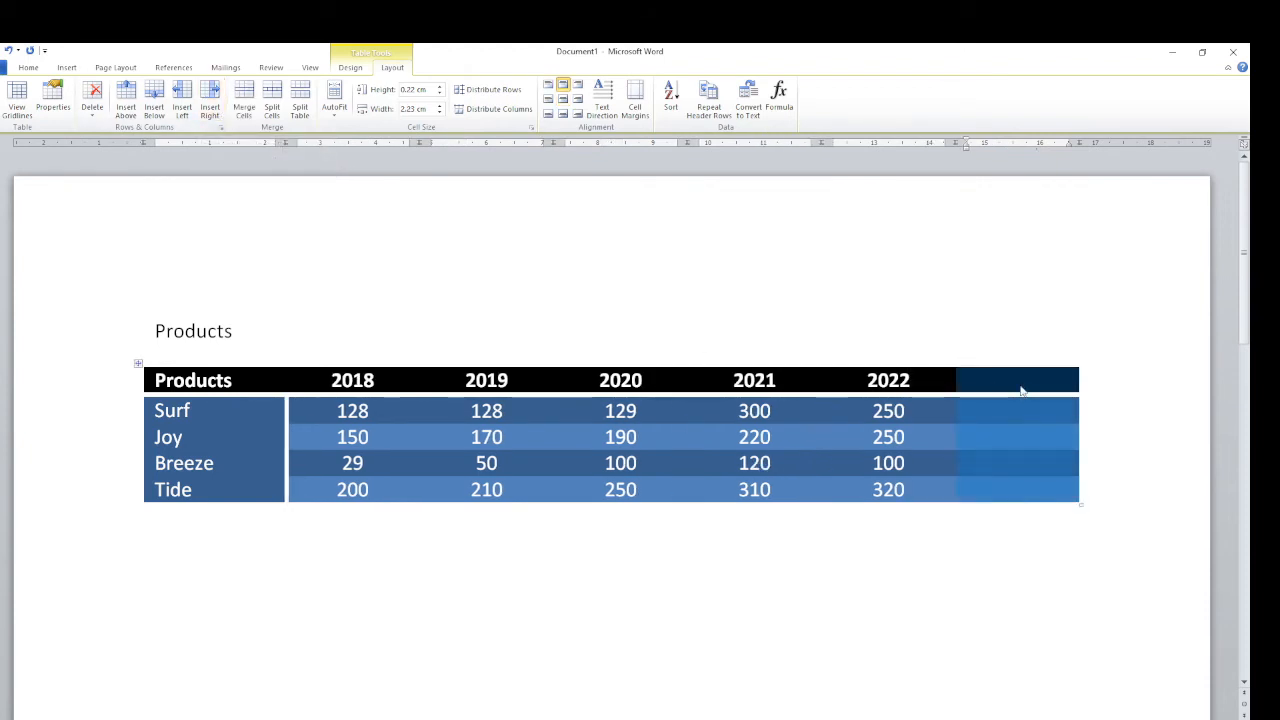
click(1143, 405)
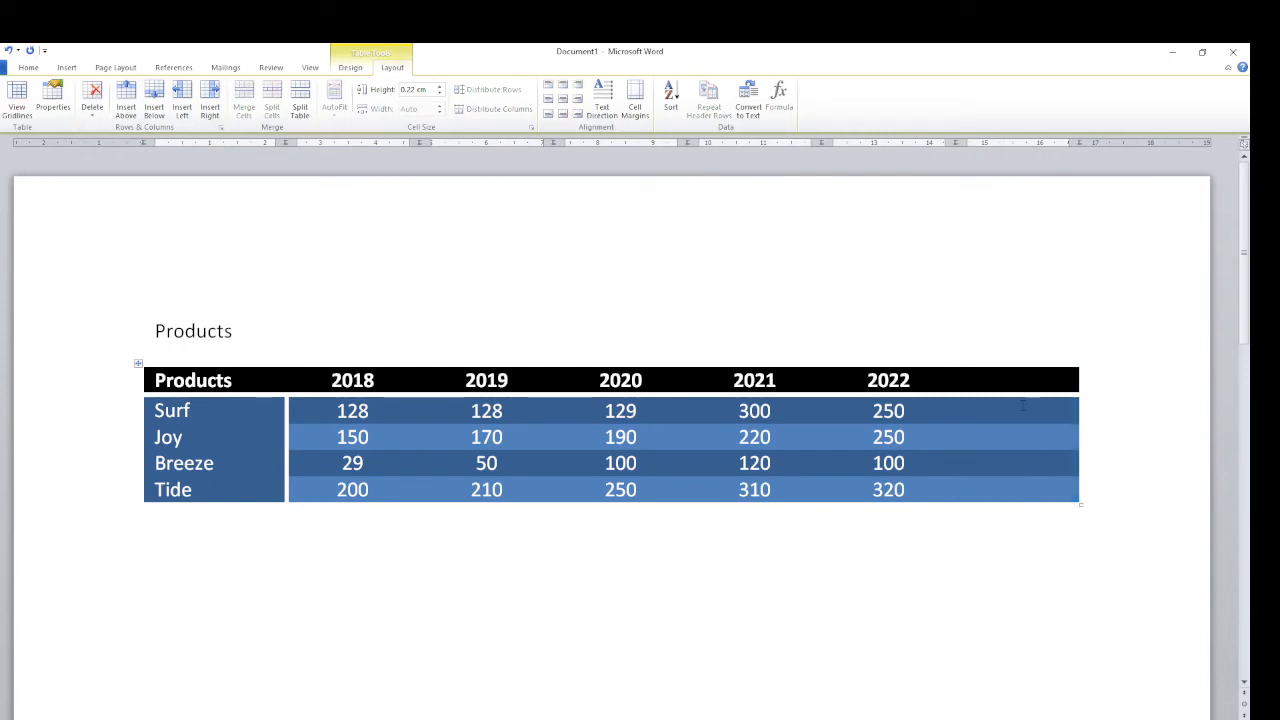
click(1020, 382)
text(Total)
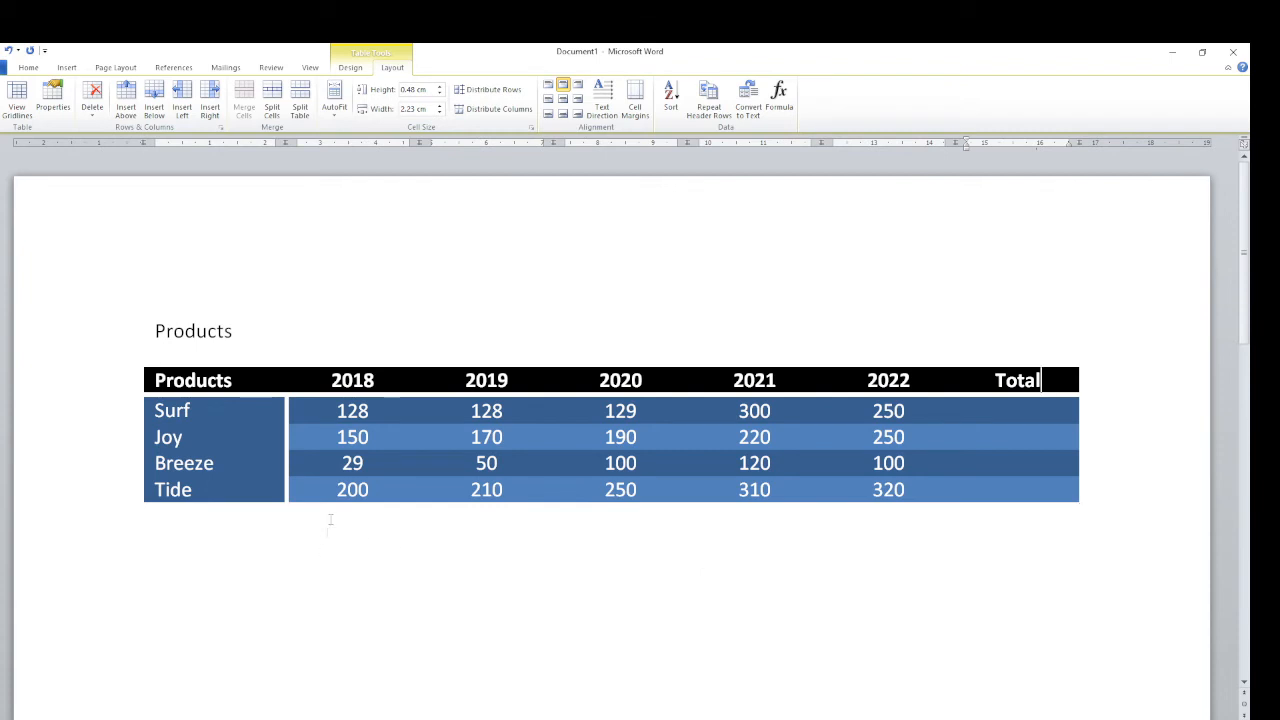
Step: Insert a new row below the Tide row and label its first cell Totals
click(339, 488)
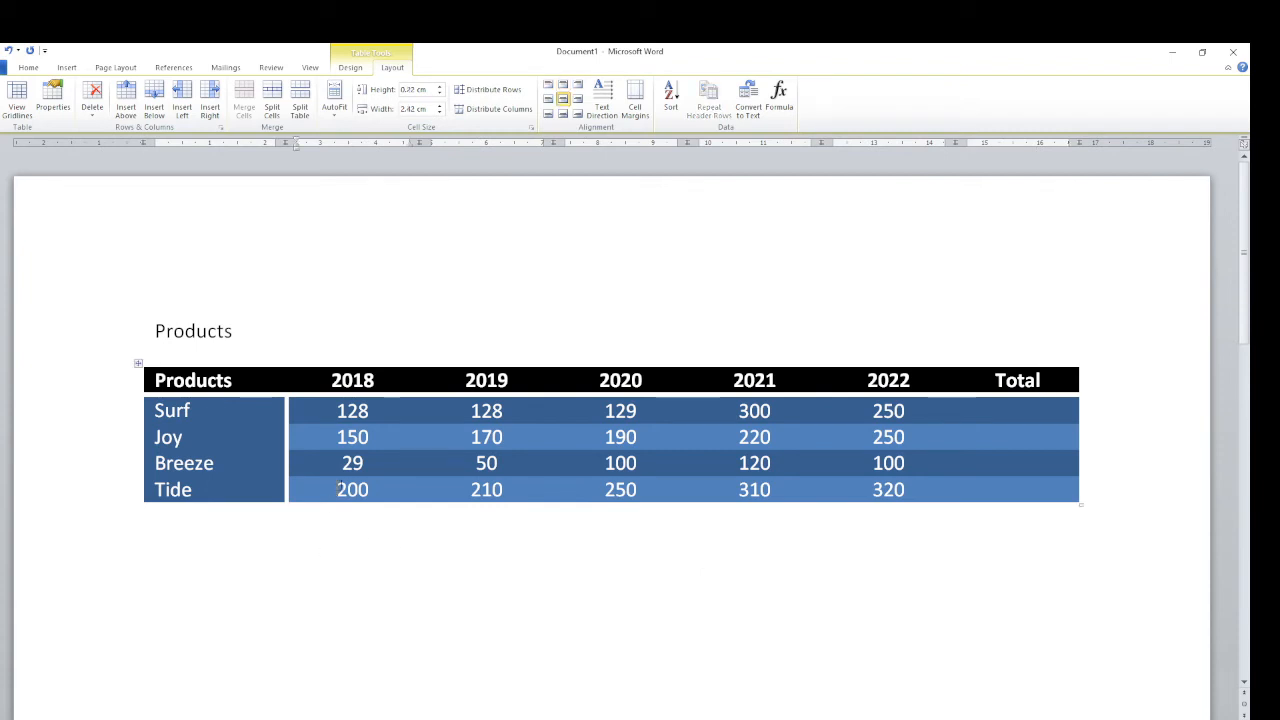
click(154, 96)
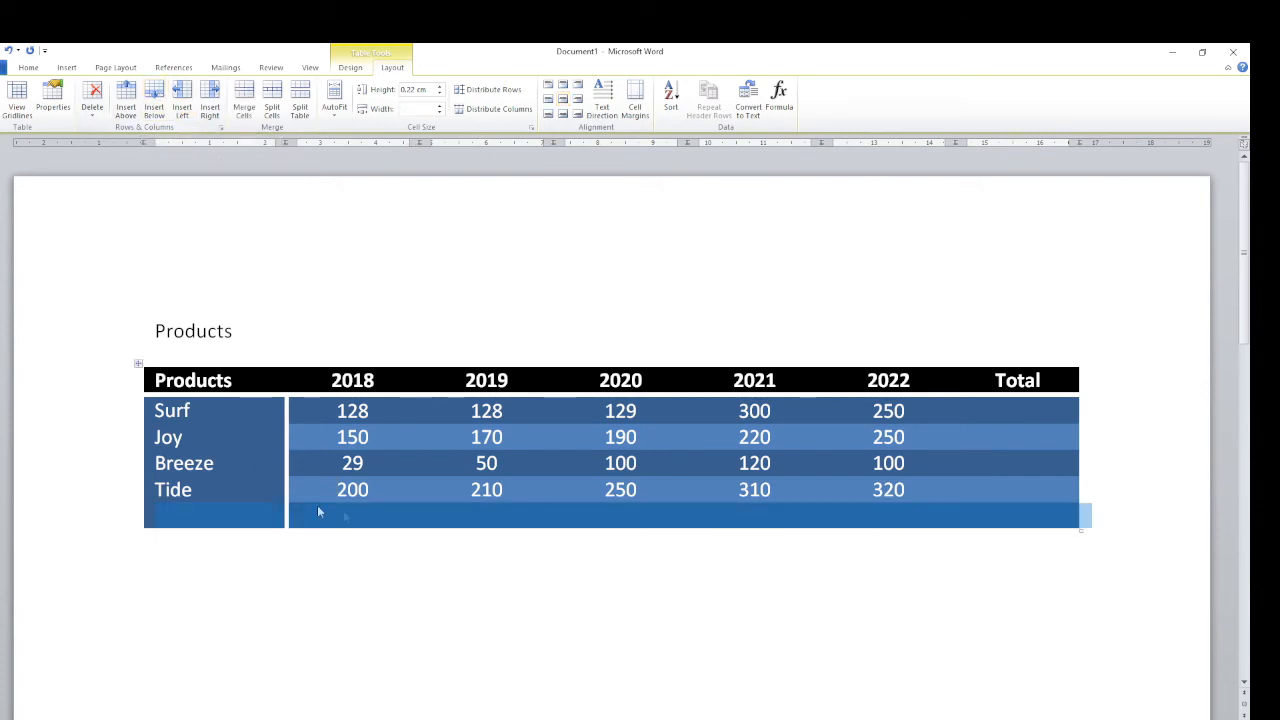
click(206, 515)
text(Totals)
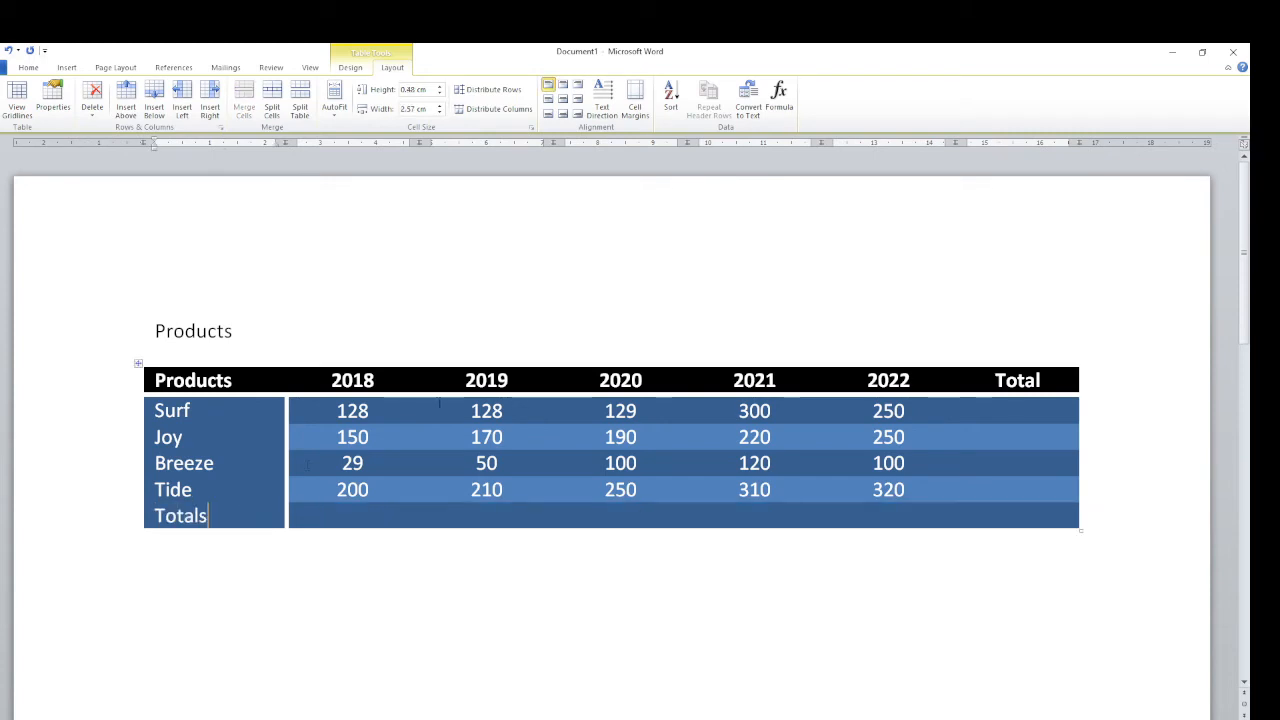
Step: Change the heading of the table's last column to Totals
click(1040, 380)
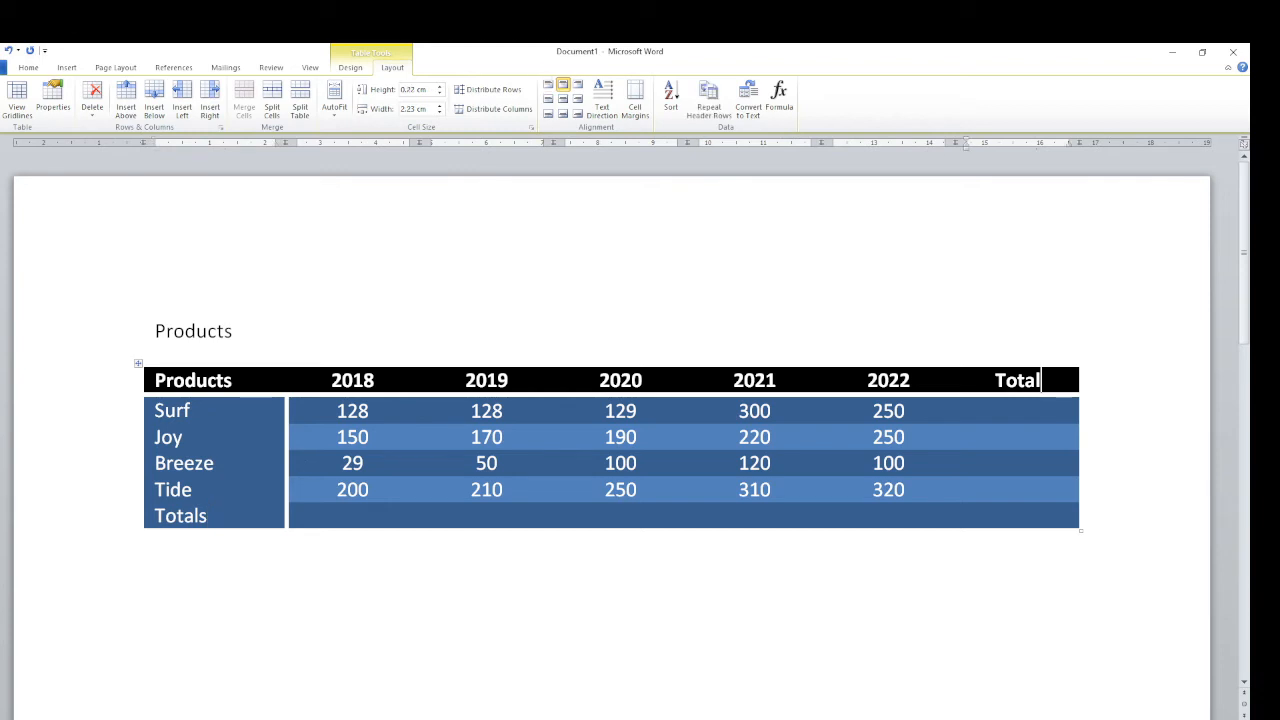
text(s)
click(691, 687)
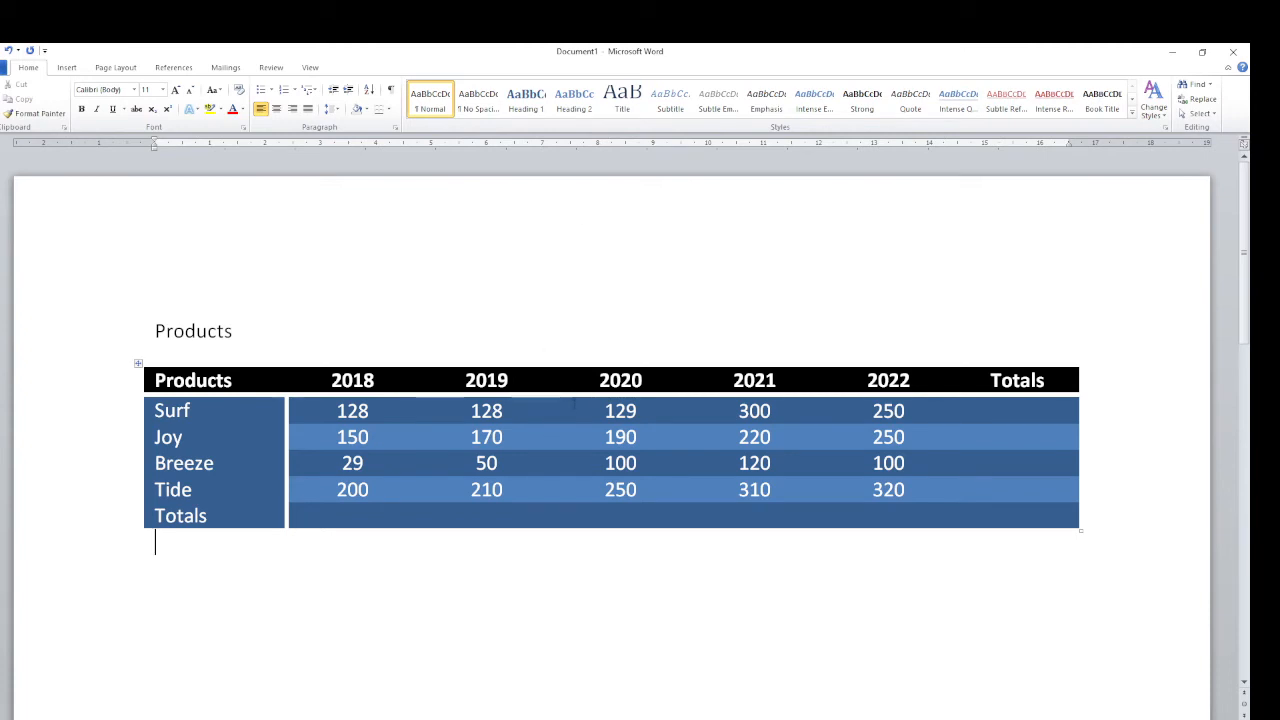
click(567, 419)
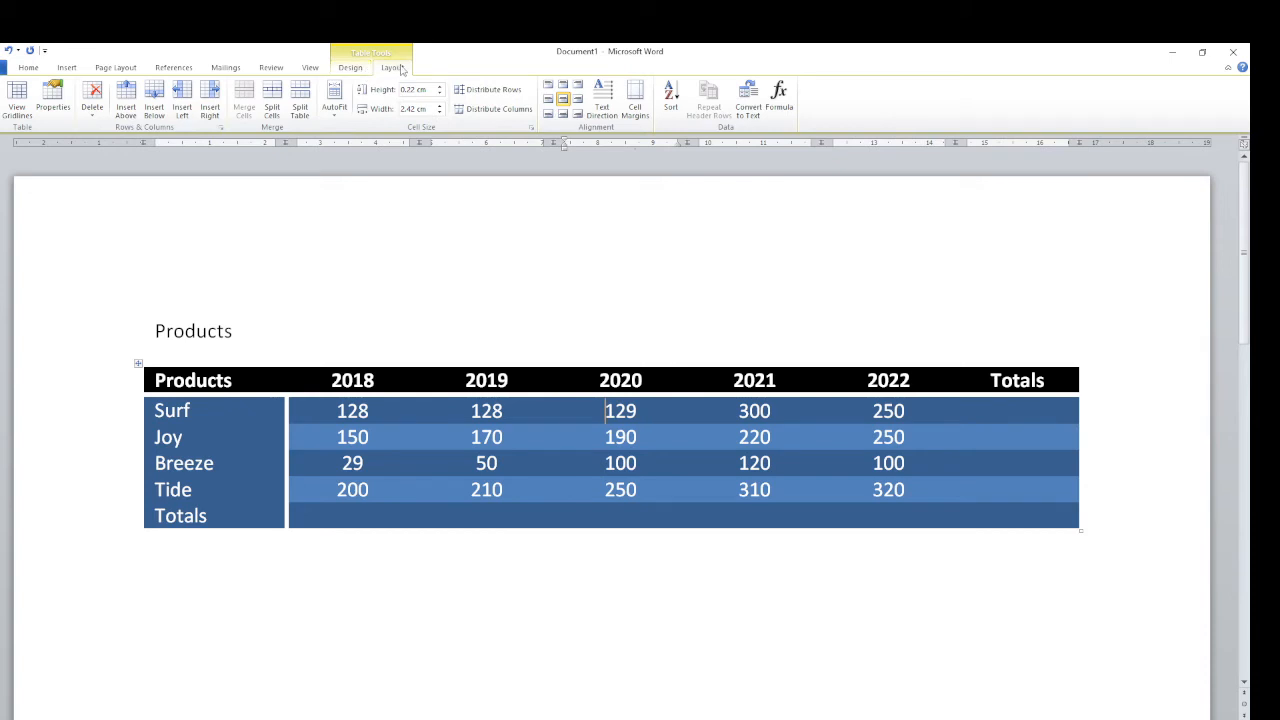
click(464, 578)
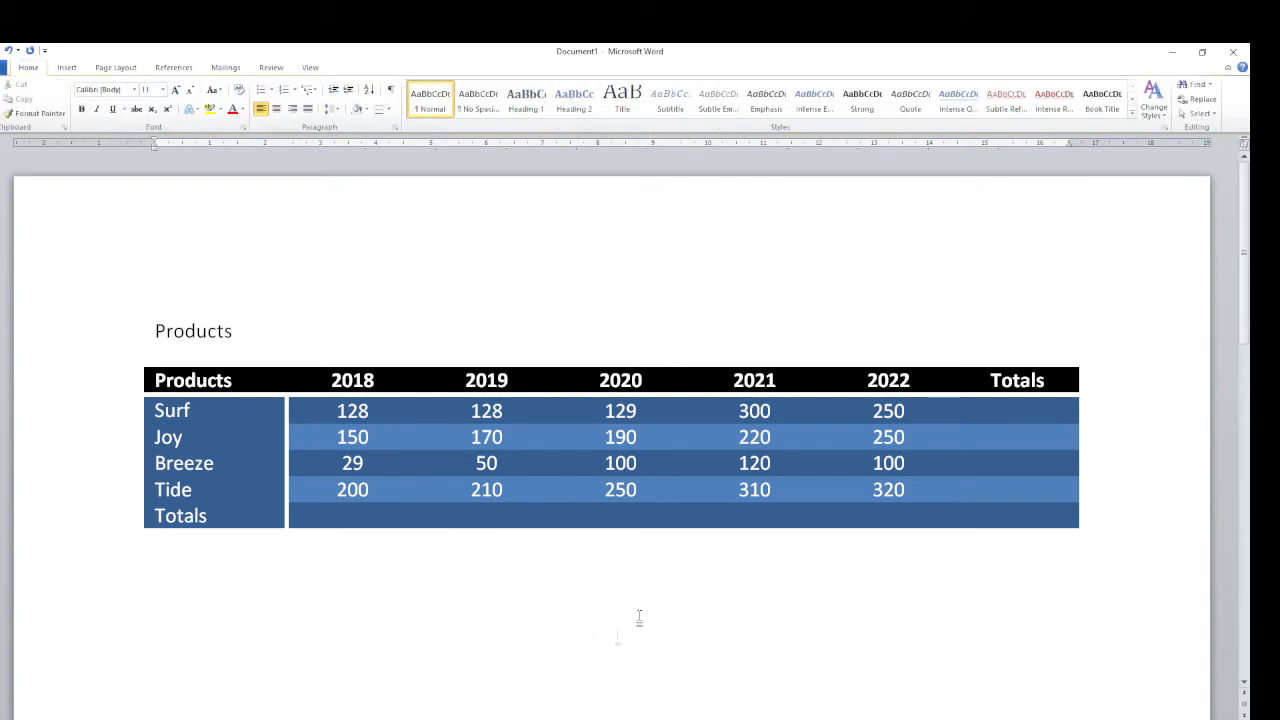
click(438, 440)
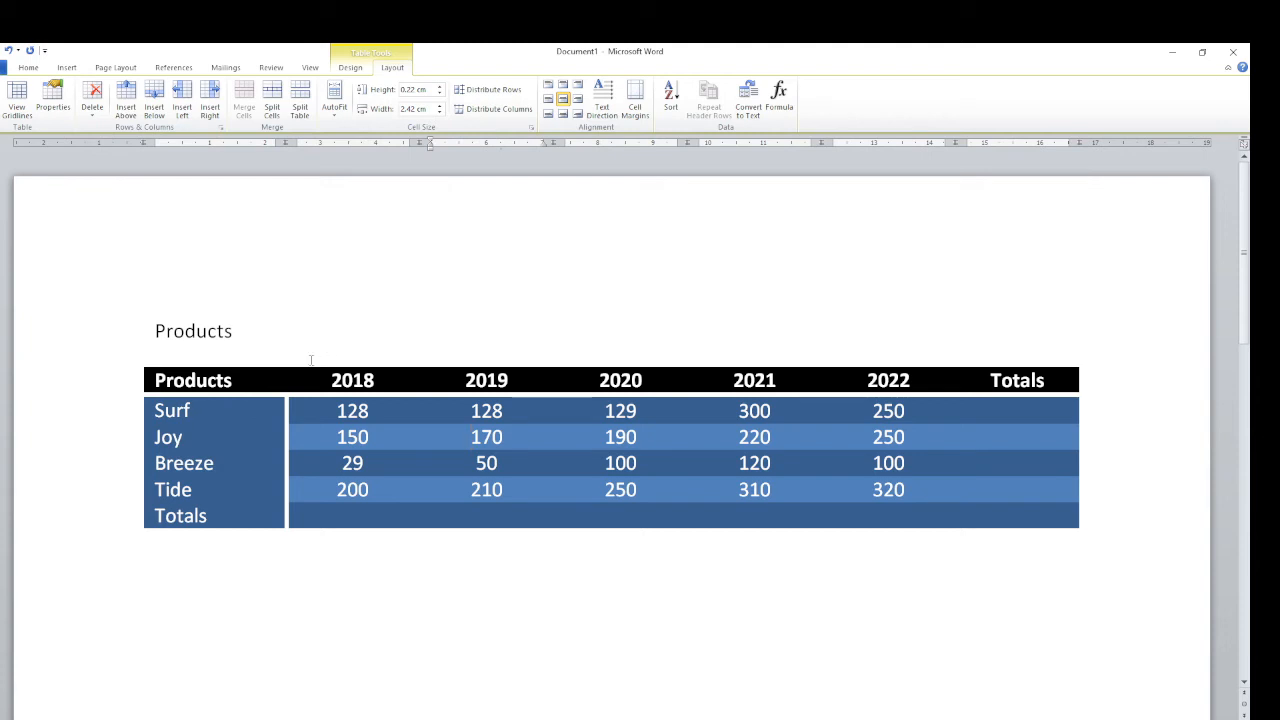
Step: Insert an empty row above the table's heading row containing Products, the years and Totals
click(233, 380)
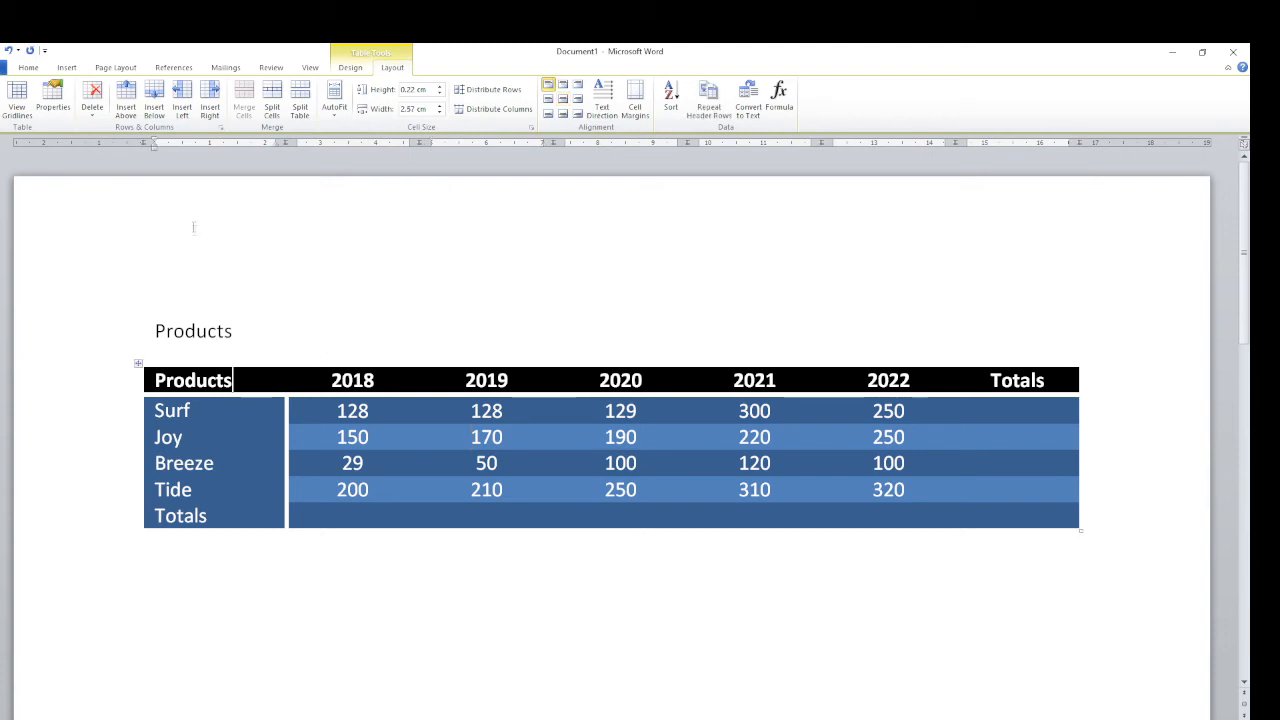
click(126, 101)
click(480, 289)
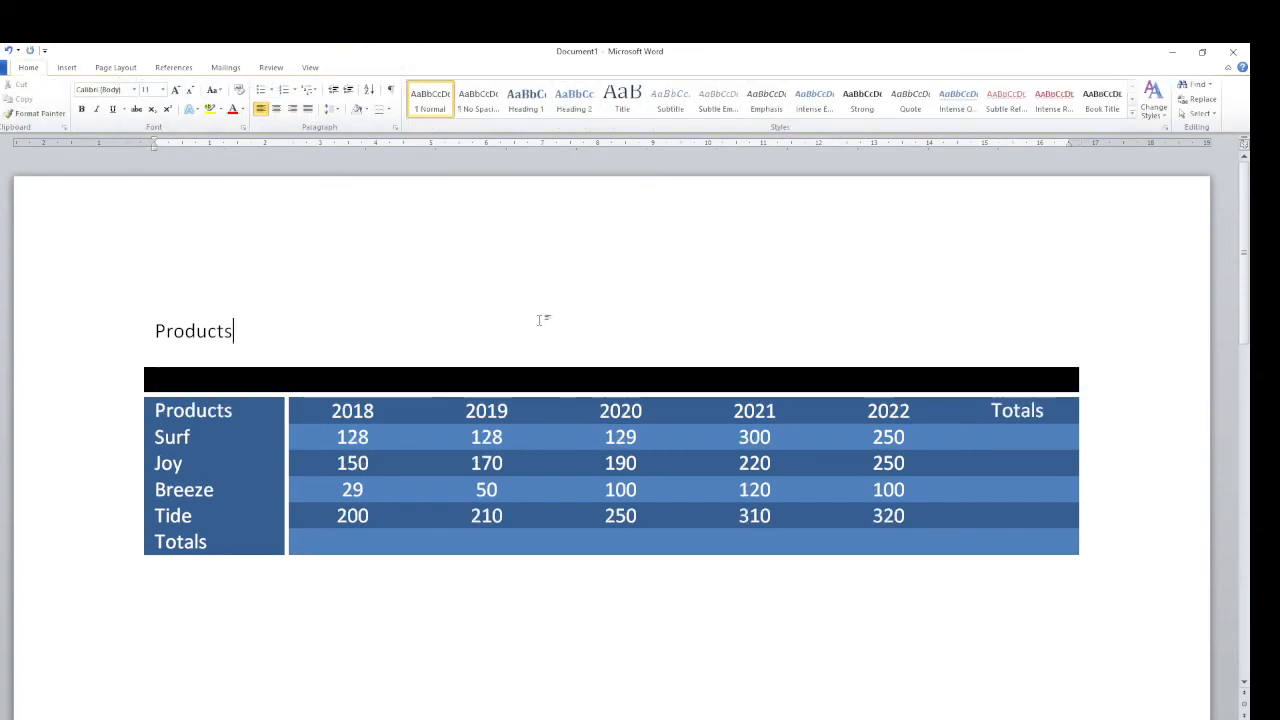
Step: Apply the plain grid table style to the whole table in place of the blue and black design
click(136, 362)
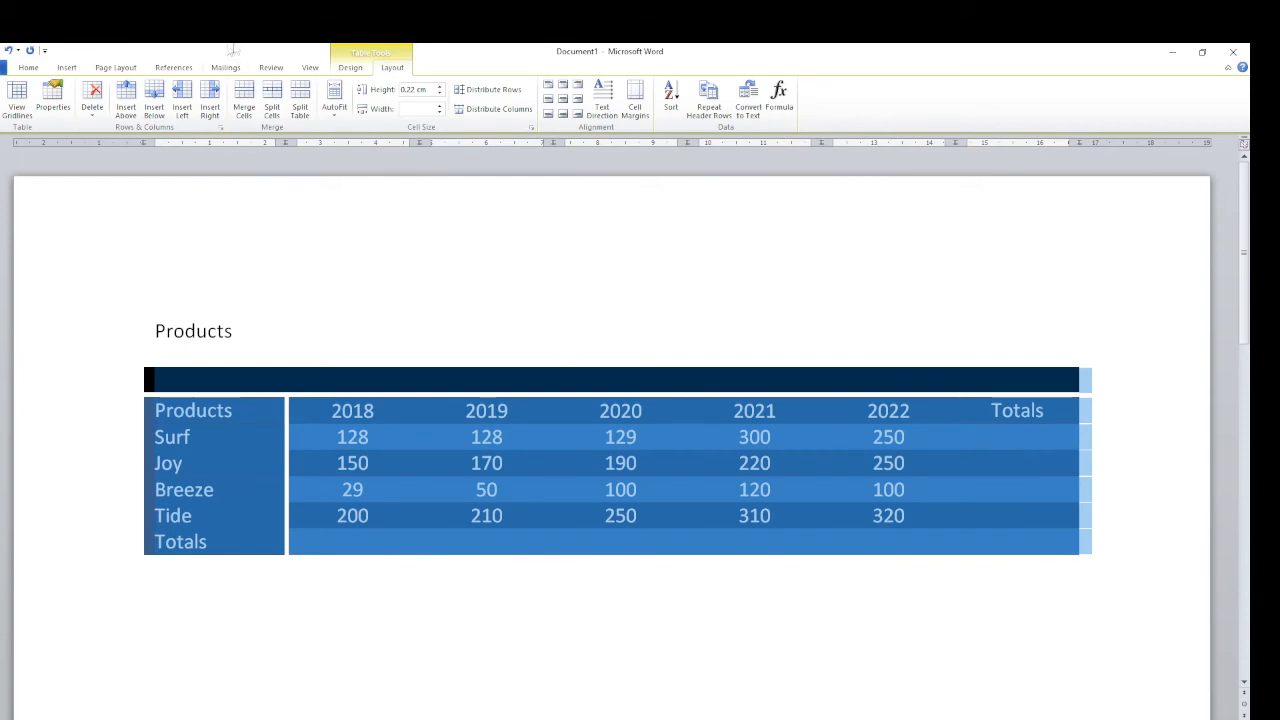
click(350, 68)
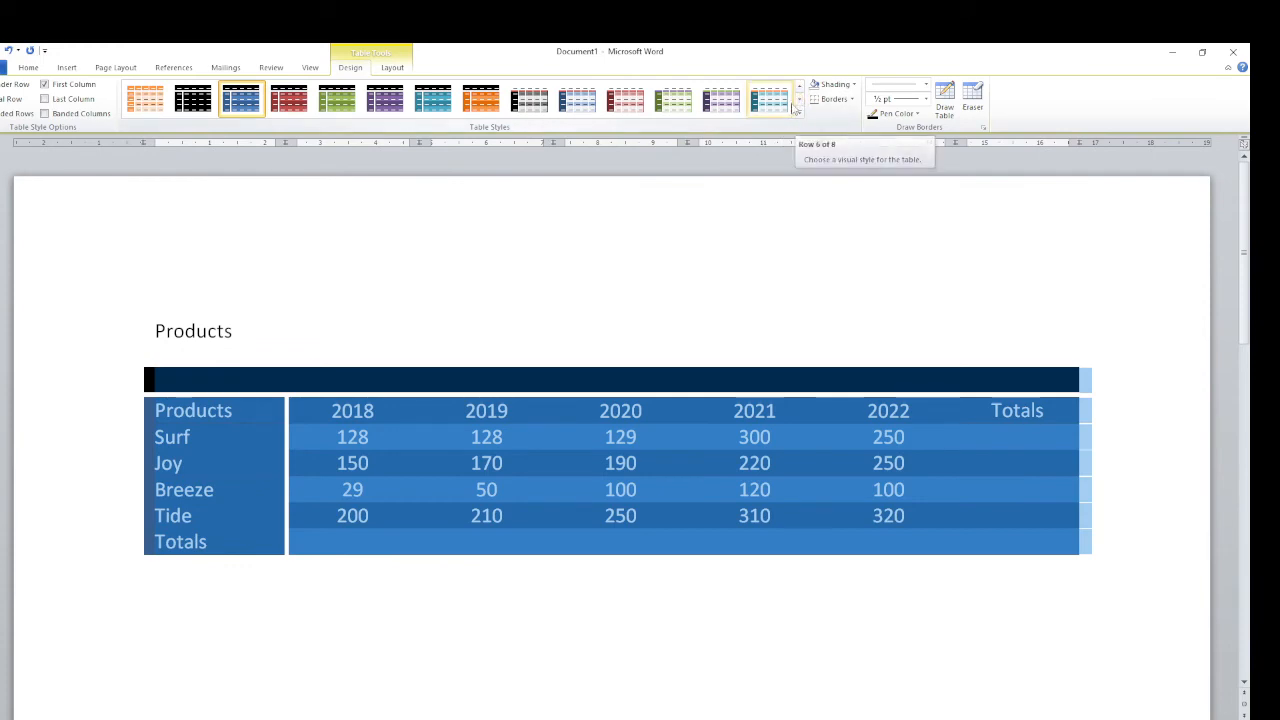
click(799, 111)
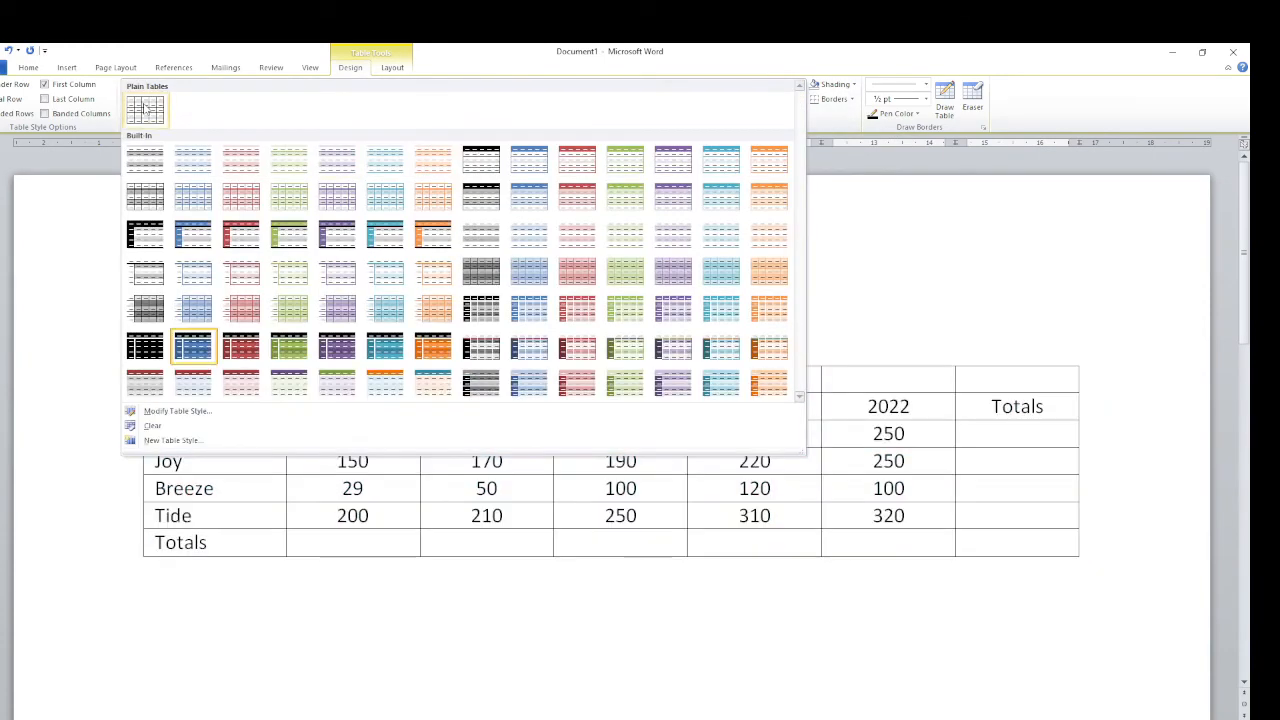
click(145, 110)
click(600, 329)
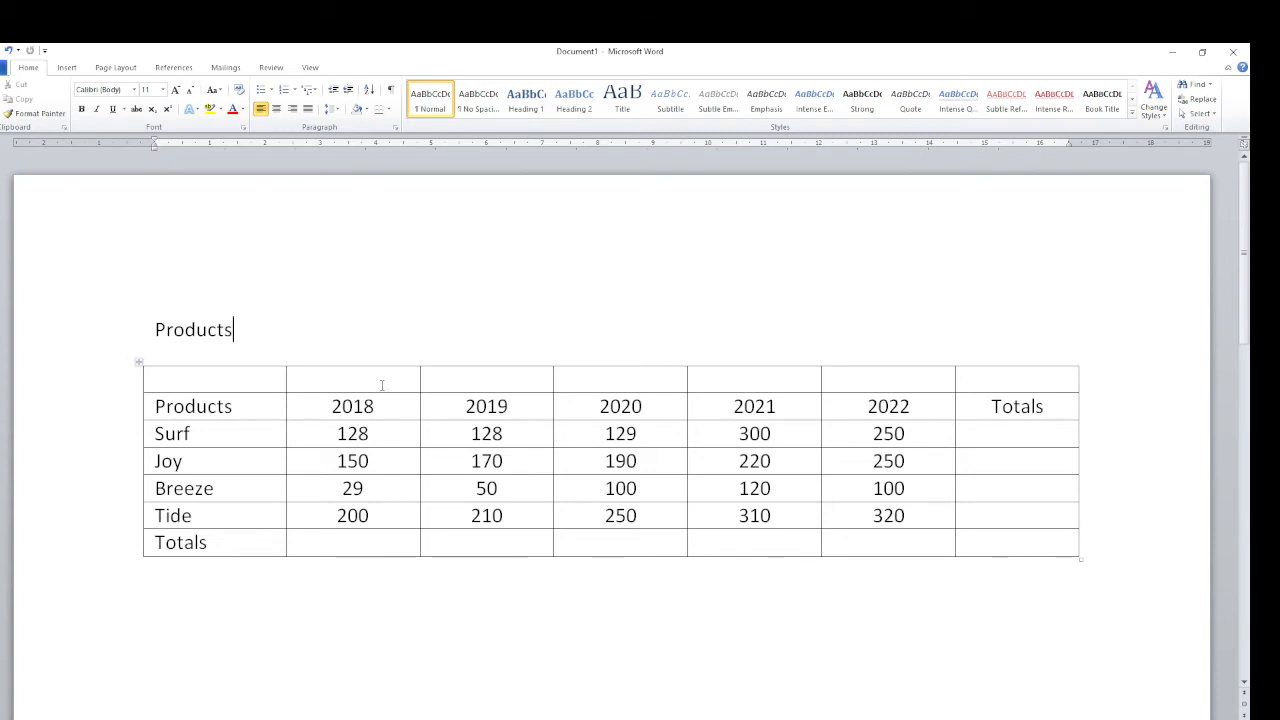
Step: Merge the five empty cells above 2018 to 2022 into one and label the merged cell Year
drag(417, 374, 880, 382)
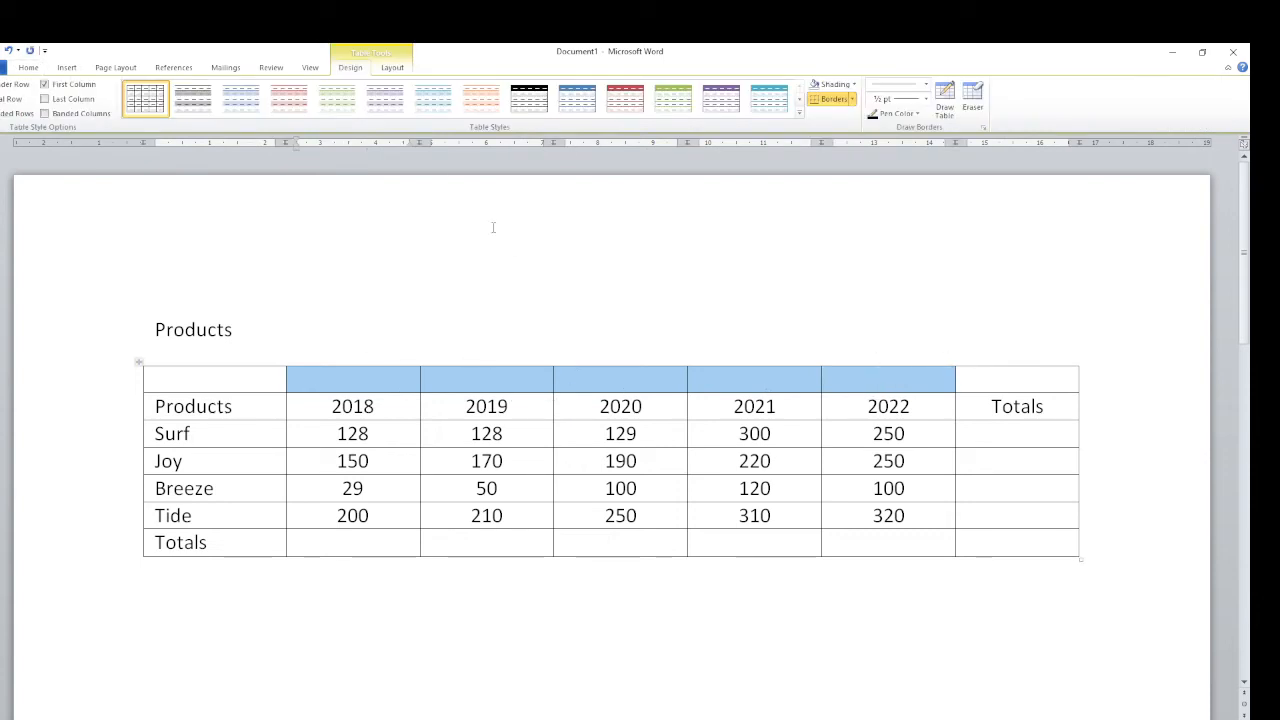
click(395, 70)
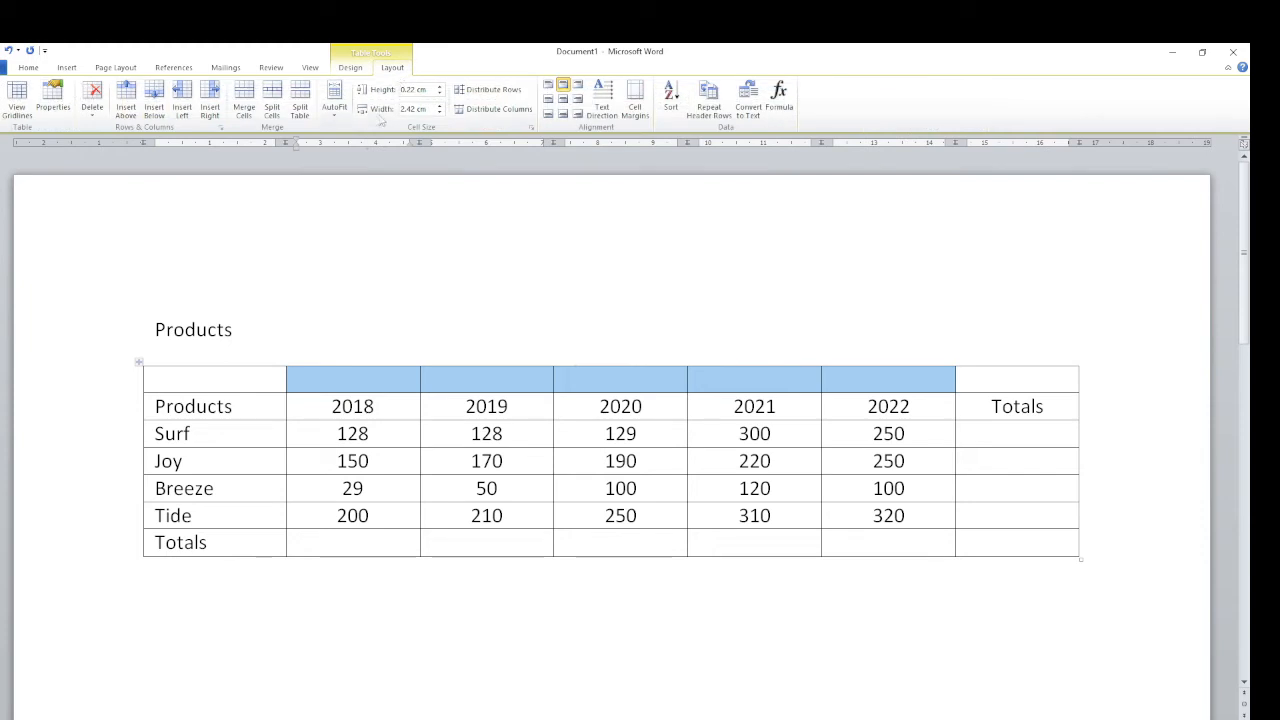
click(244, 100)
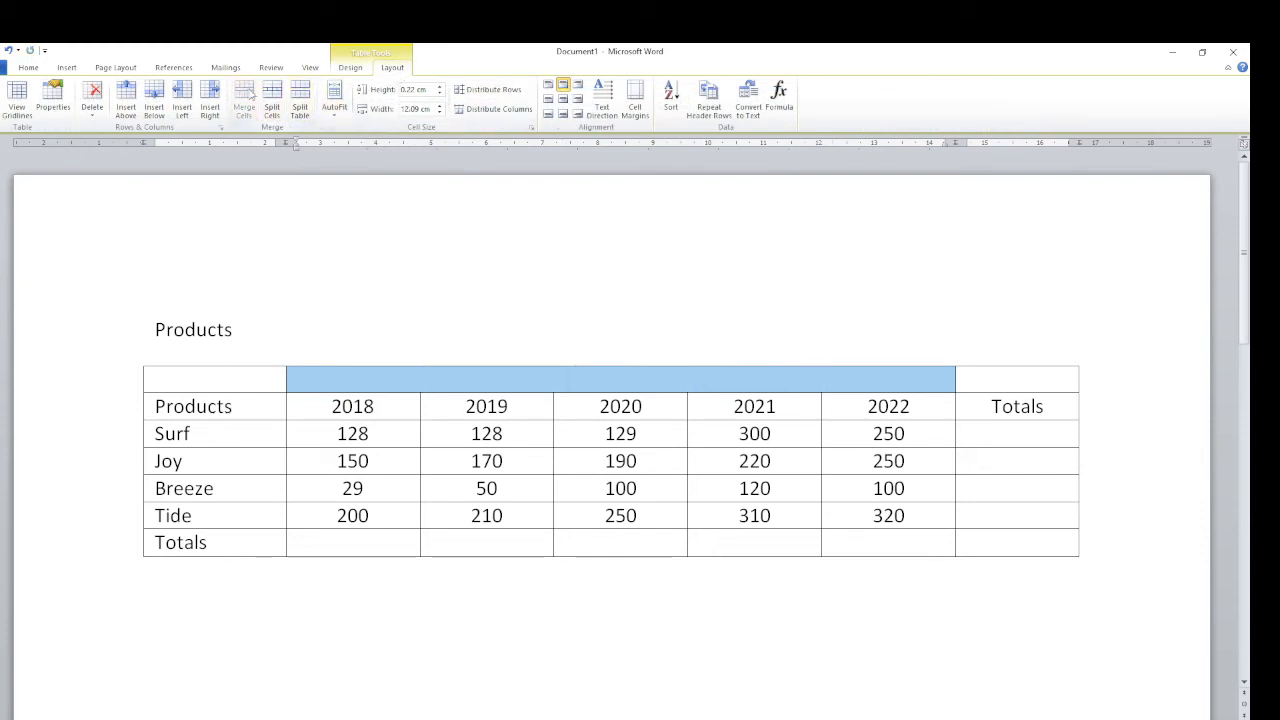
click(579, 362)
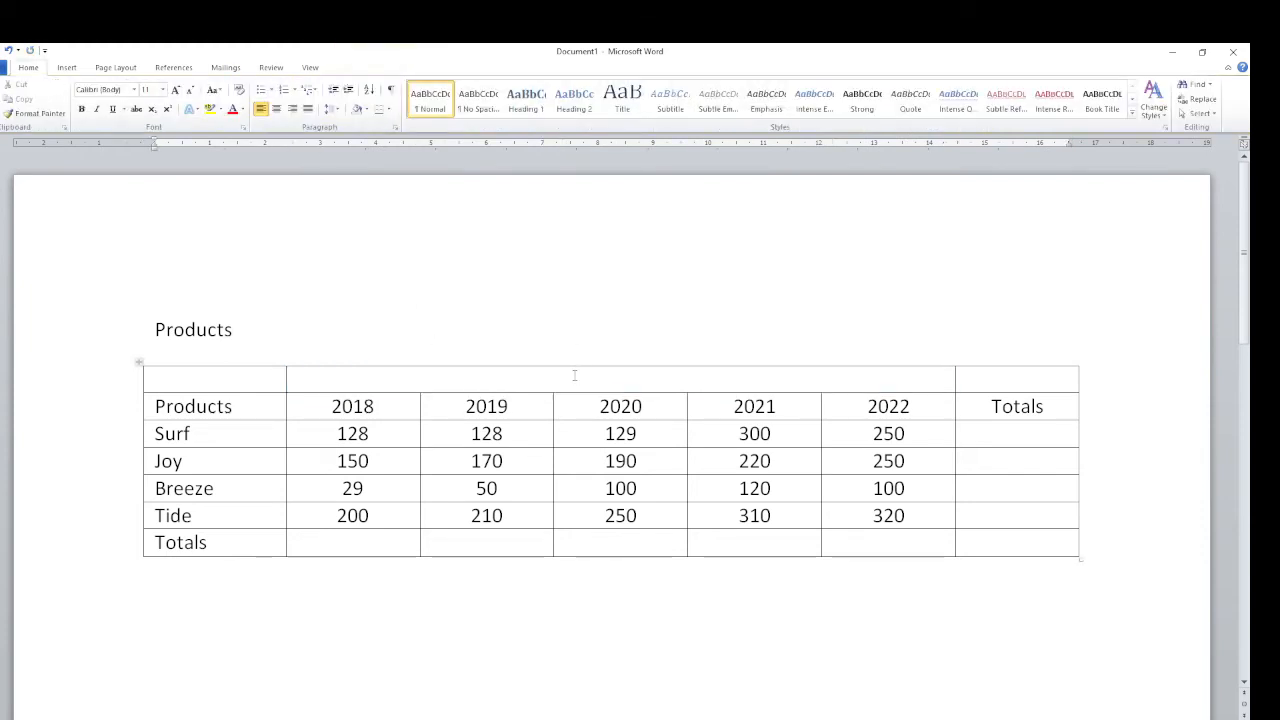
click(574, 378)
text(Y)
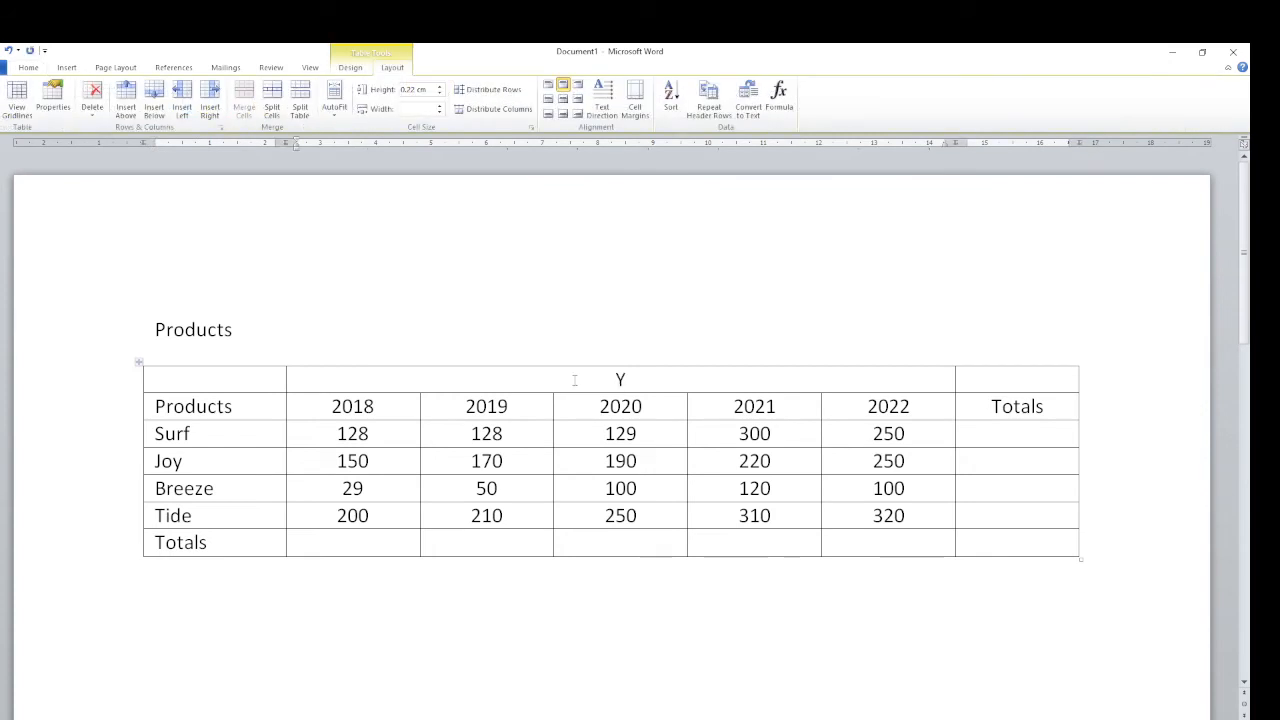
text(ear)
Step: Merge the Products and Totals heading cells each with the empty cell directly above
drag(165, 390, 186, 405)
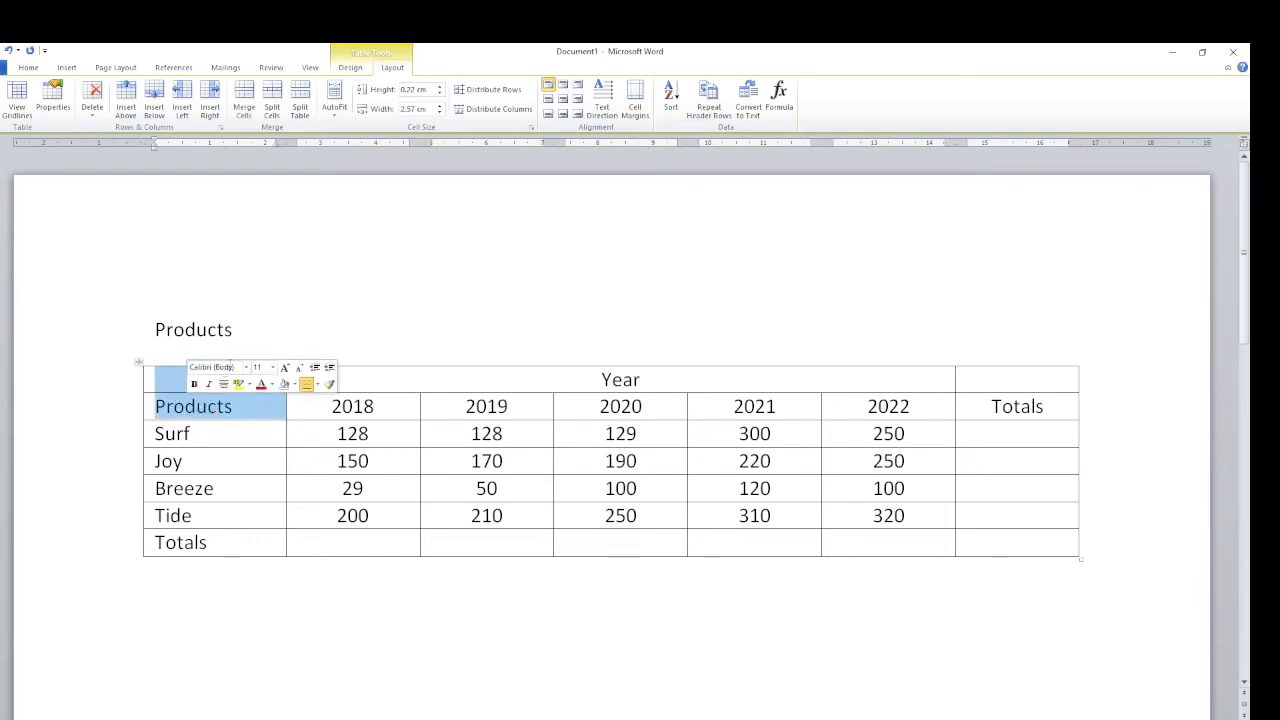
click(245, 98)
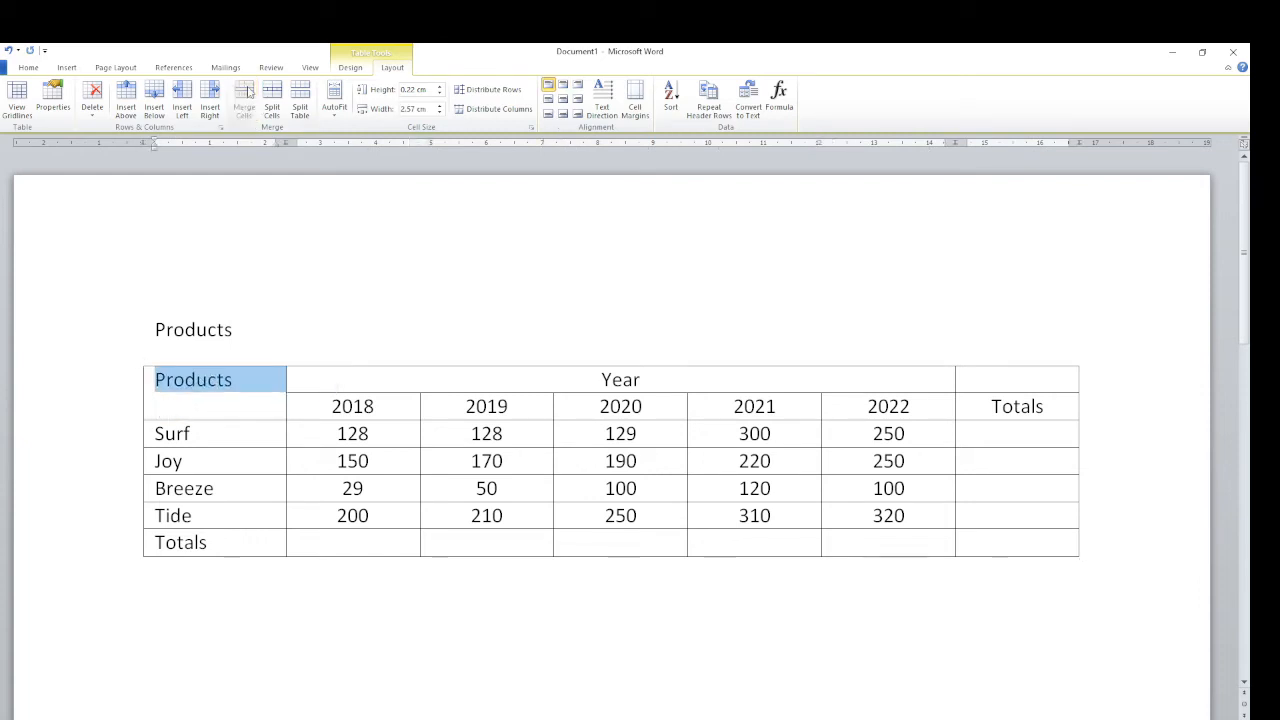
drag(988, 378, 997, 400)
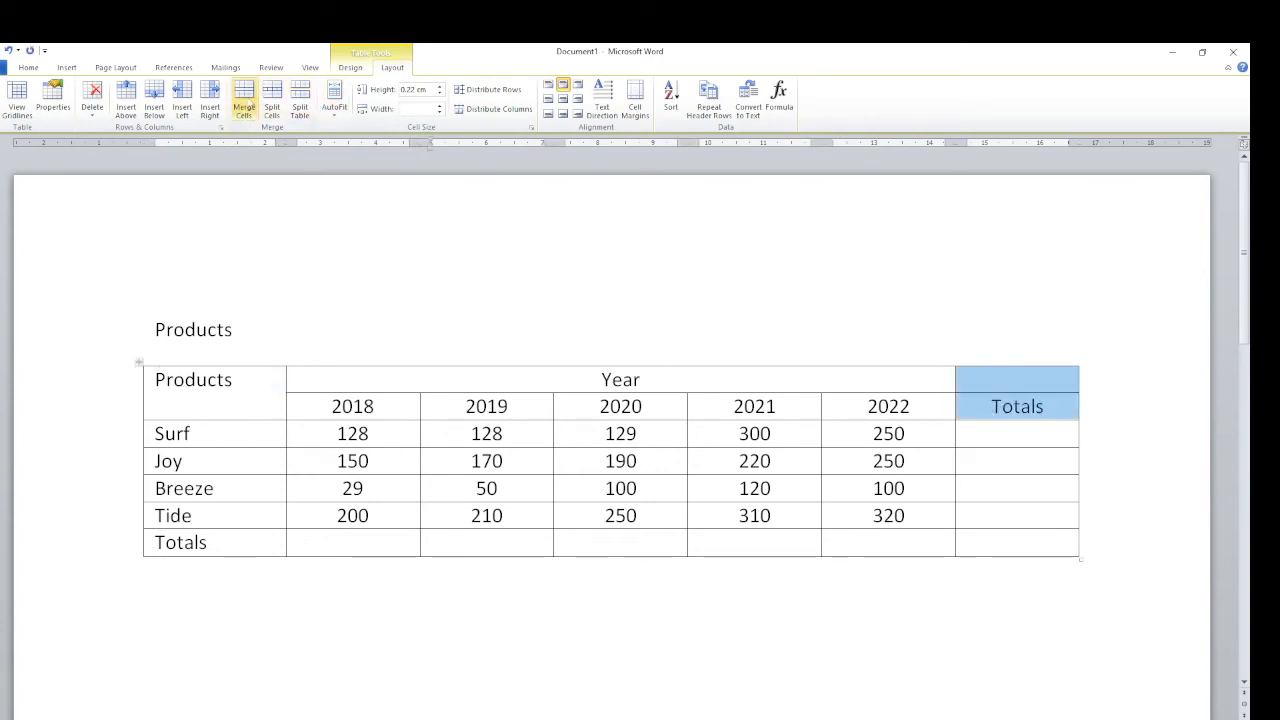
click(244, 100)
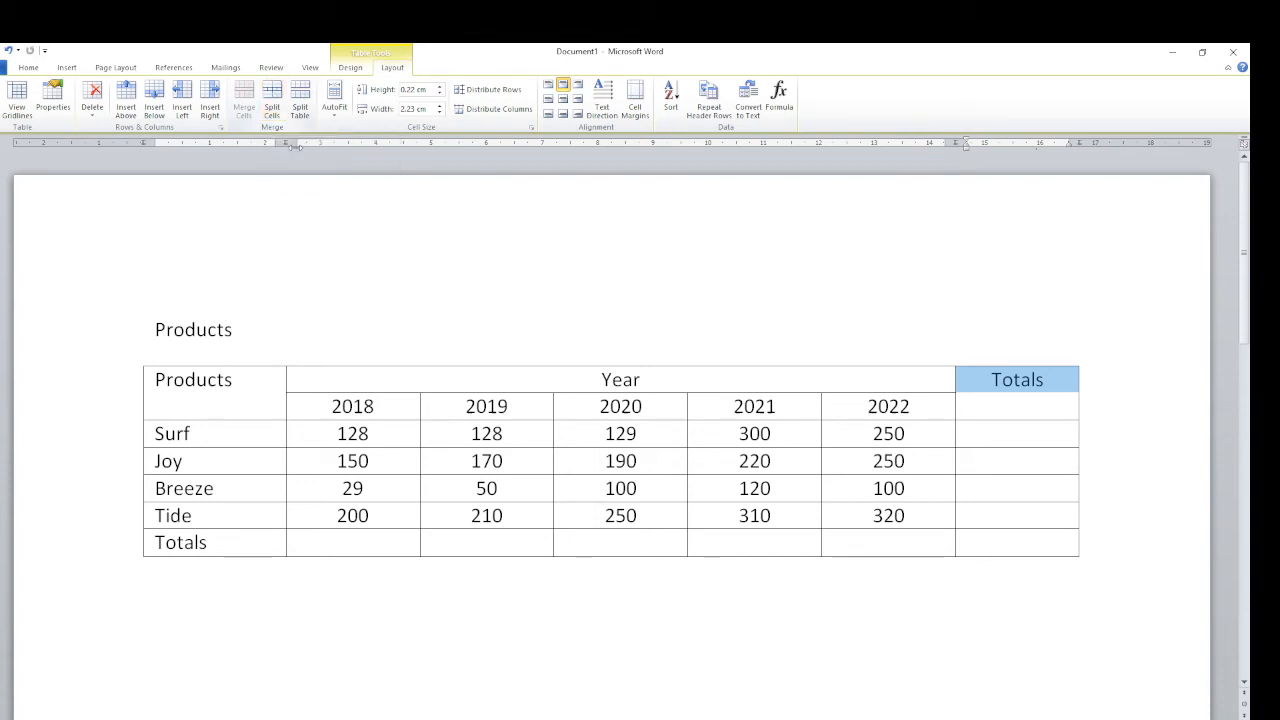
Step: Center the Products and Totals headings horizontally and vertically in their merged cells
click(209, 380)
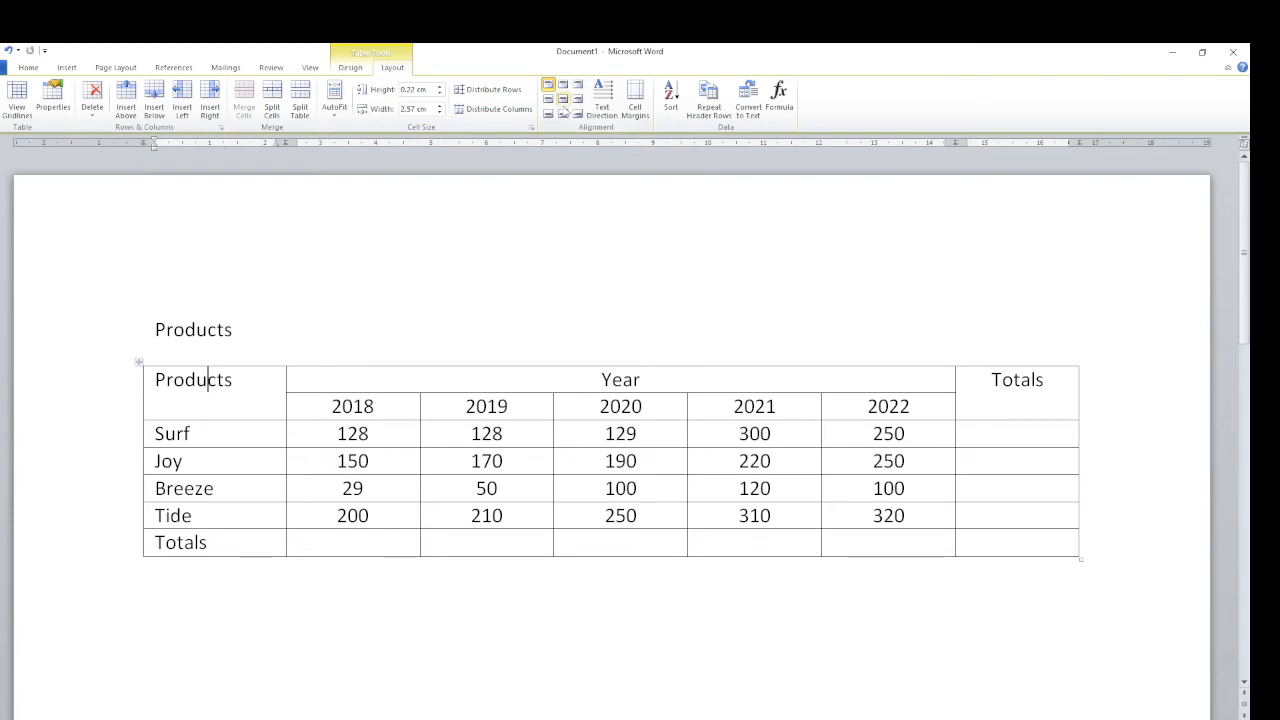
click(563, 99)
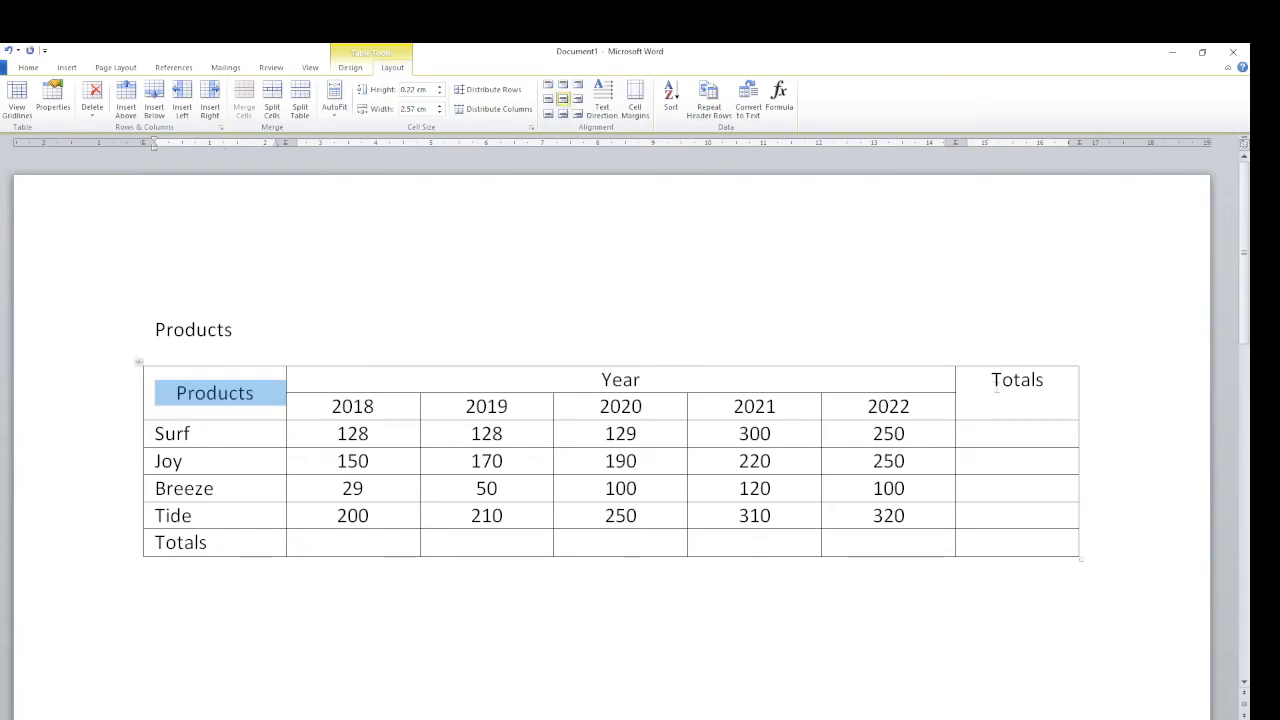
click(991, 380)
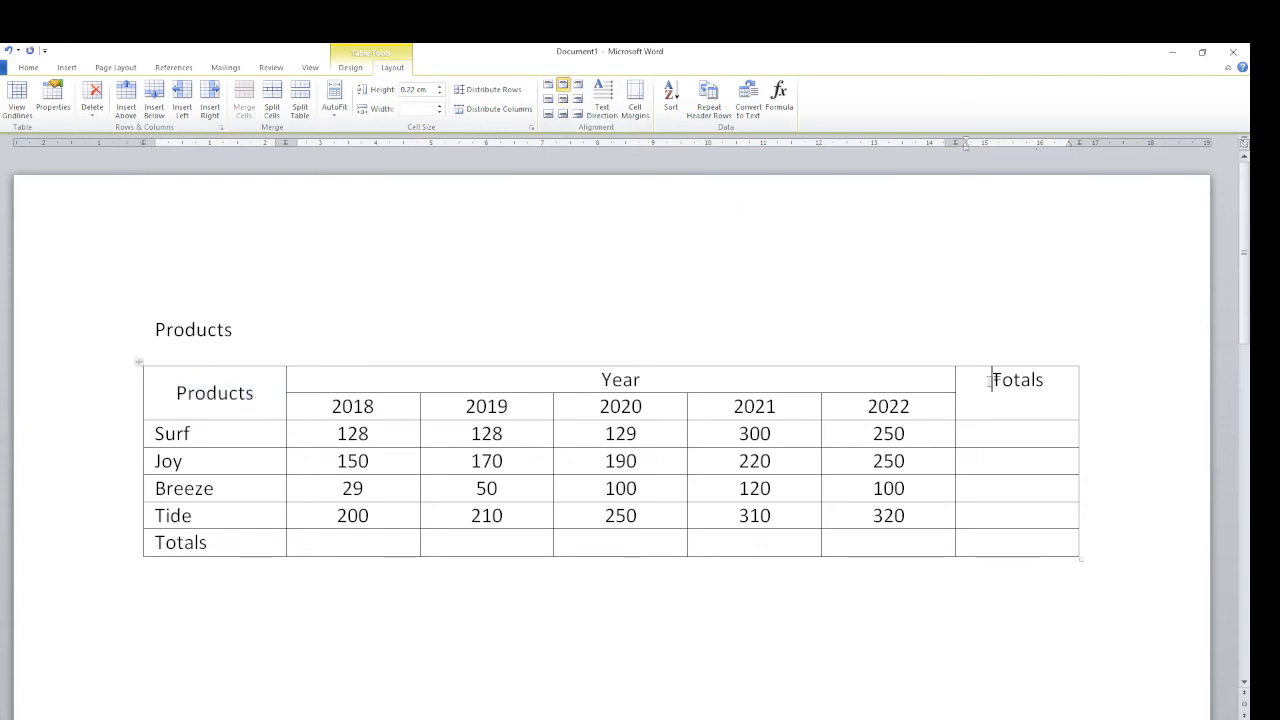
click(563, 99)
click(883, 246)
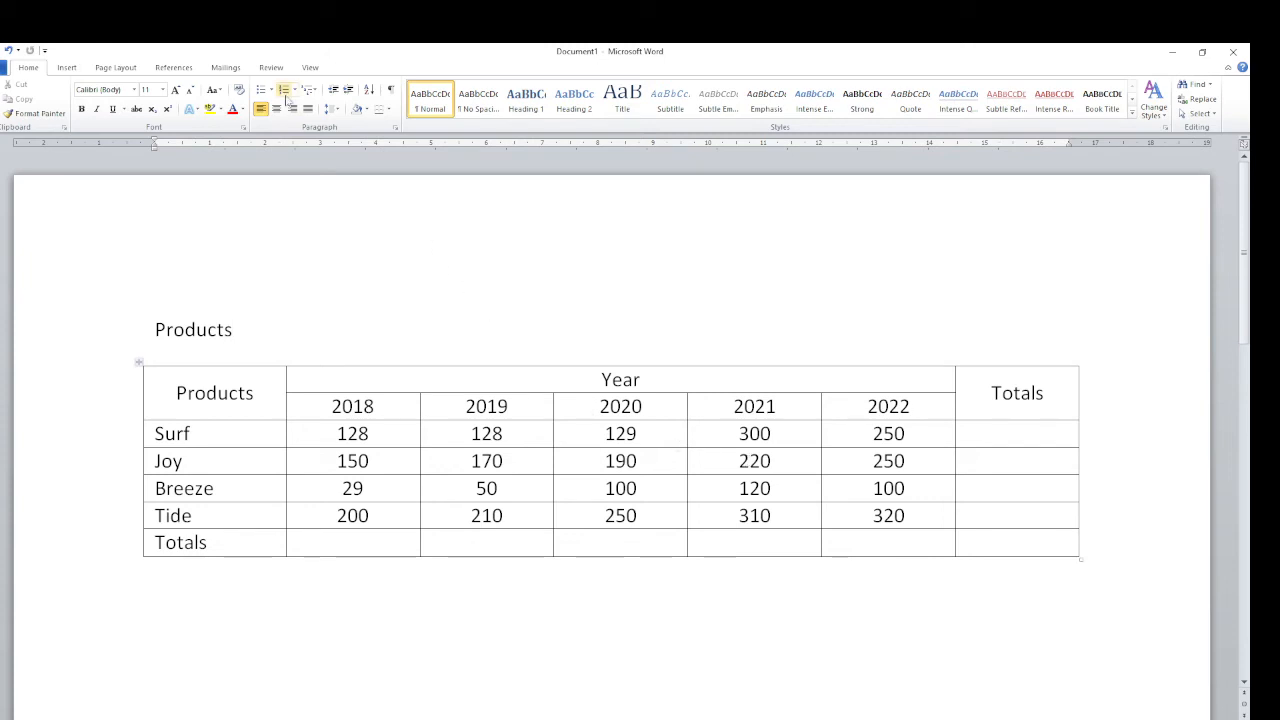
Step: Shade the Products, Year and Totals heading cells with a light blue theme color
click(390, 379)
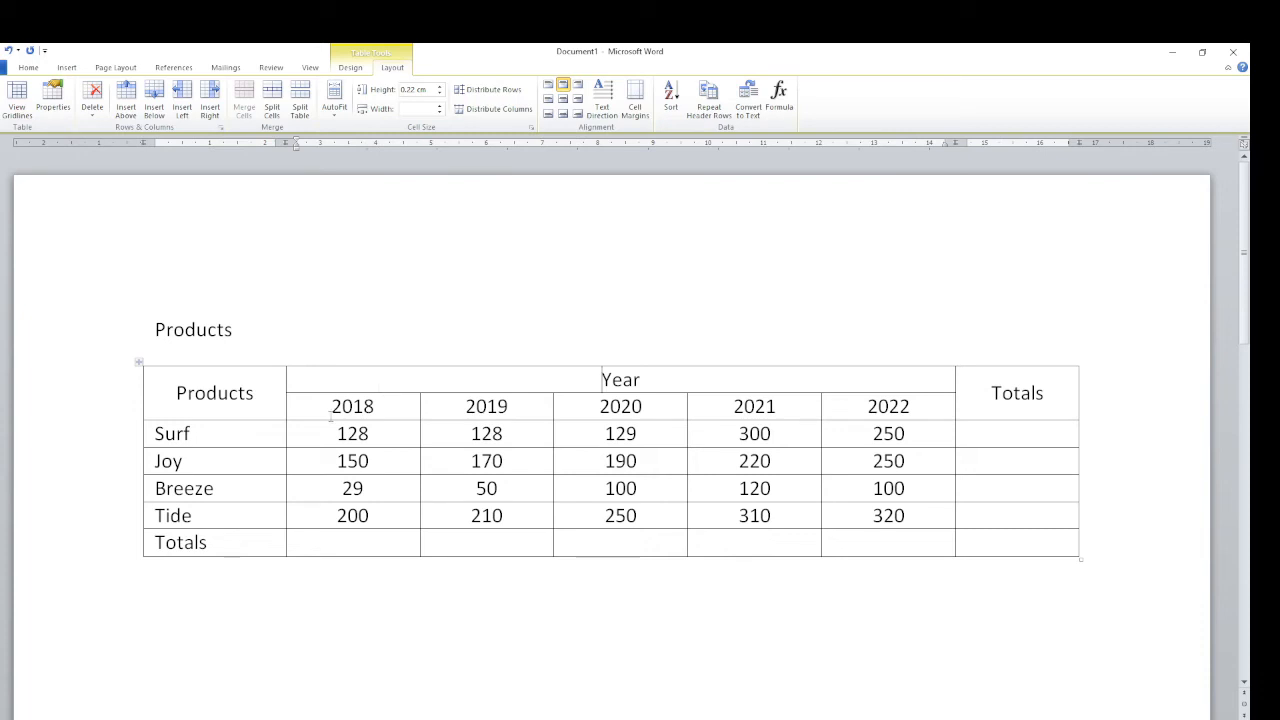
click(350, 67)
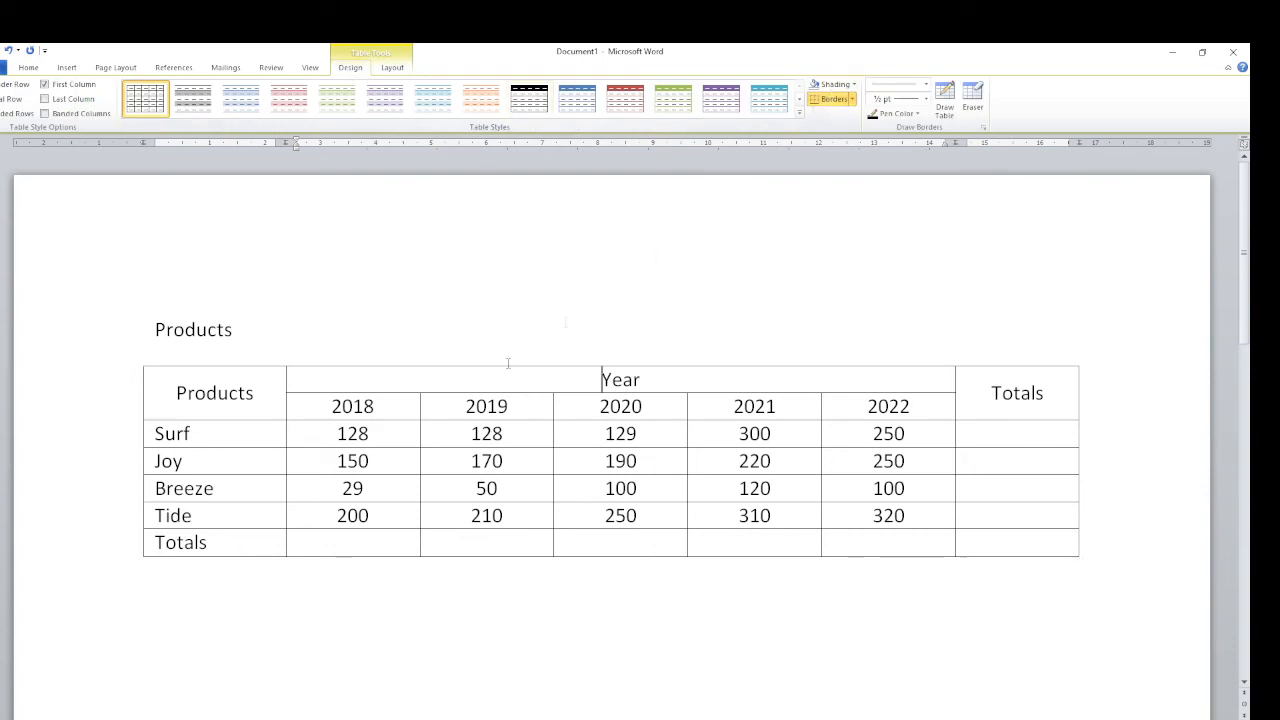
click(155, 542)
drag(155, 542, 177, 542)
drag(186, 391, 985, 397)
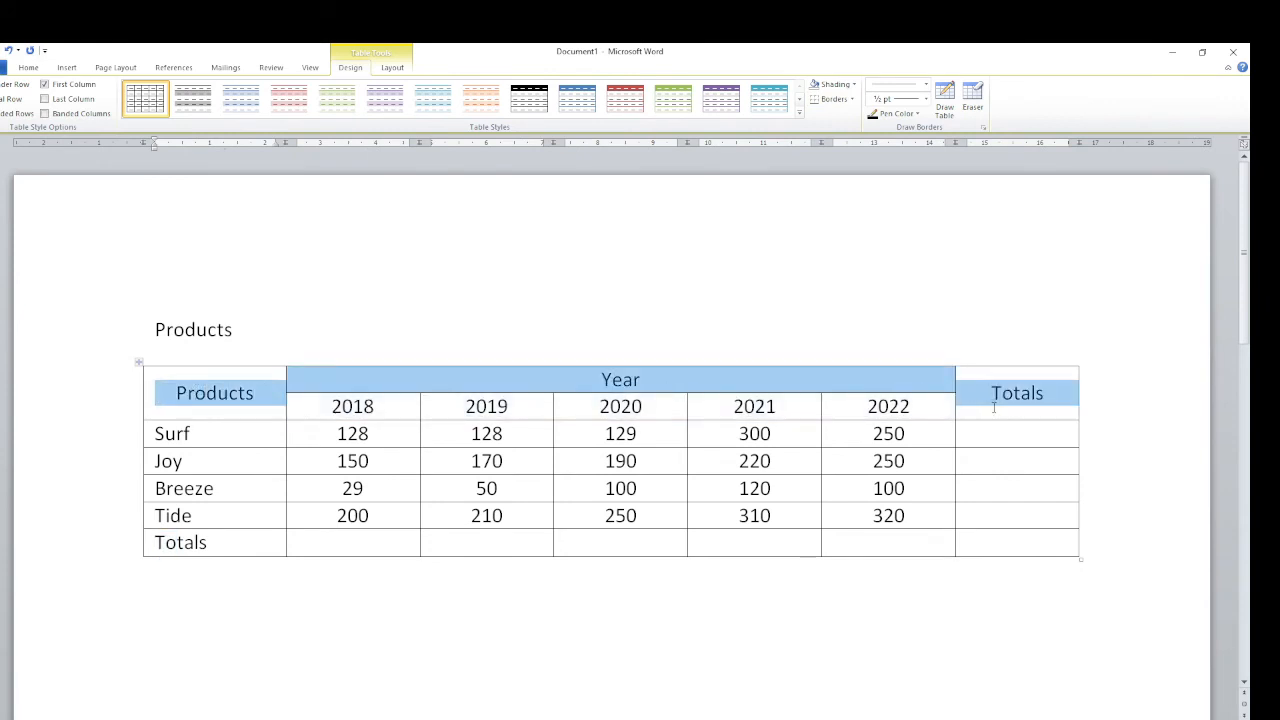
click(853, 86)
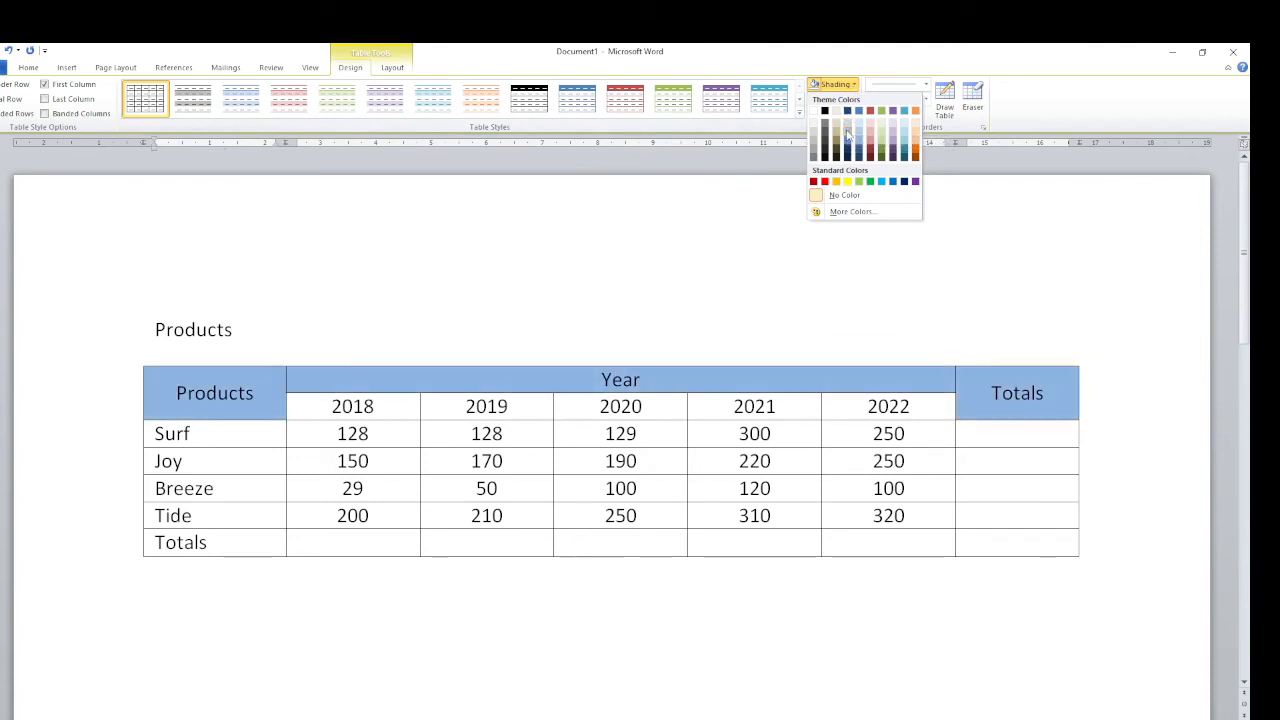
click(847, 135)
Step: Shade the 2018 to 2022 heading cells with the same light blue
drag(306, 408, 835, 406)
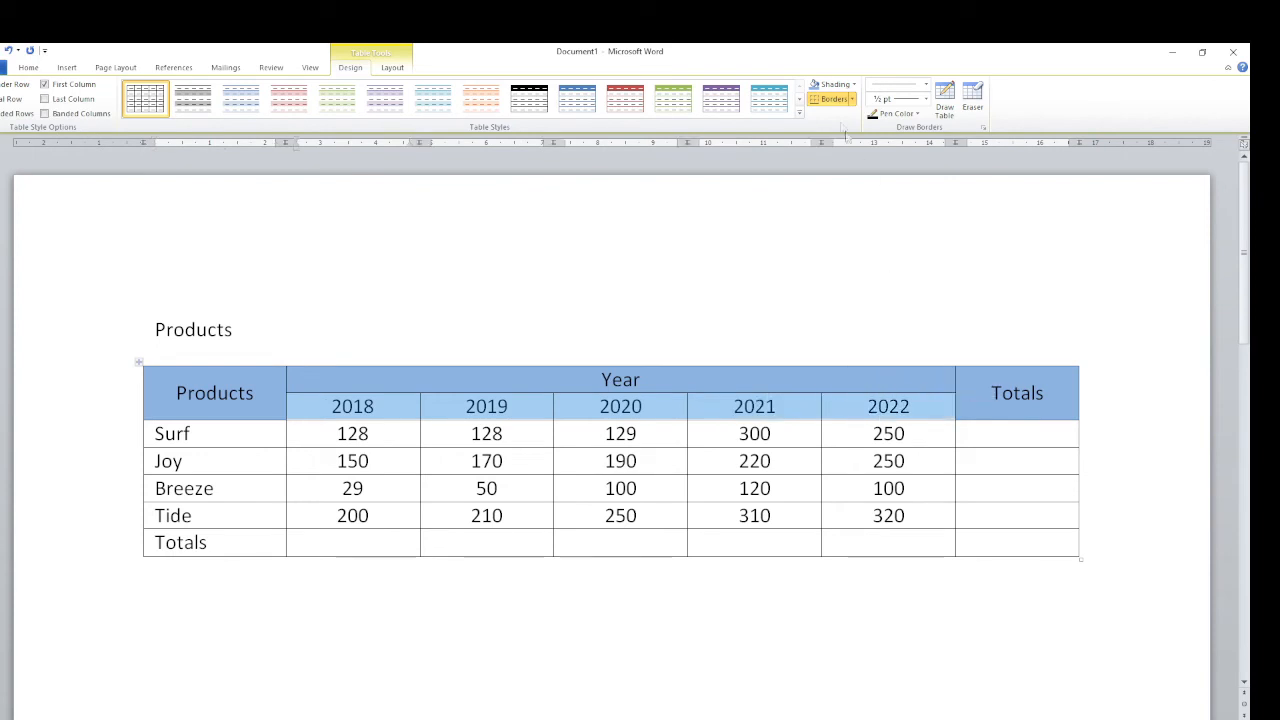
click(814, 85)
click(771, 223)
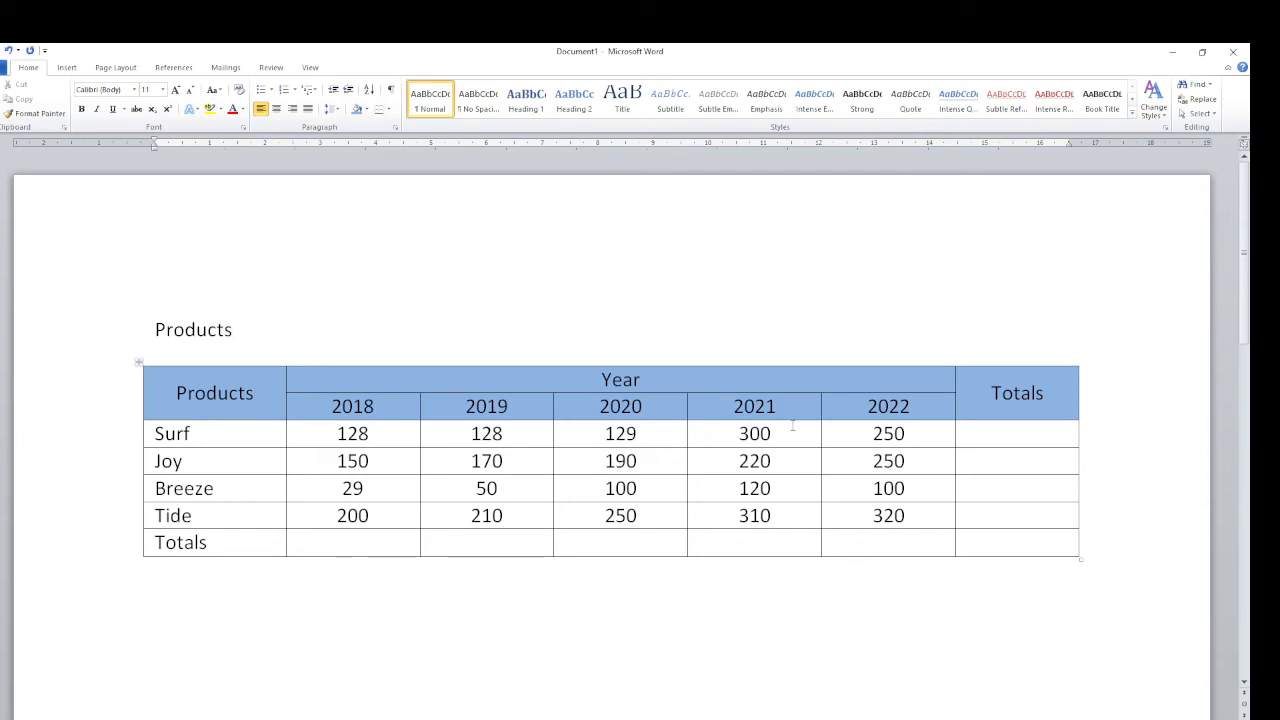
Step: Insert the formula =SUM(left) in the Surf row's Totals cell to add up its yearly figures
click(1018, 434)
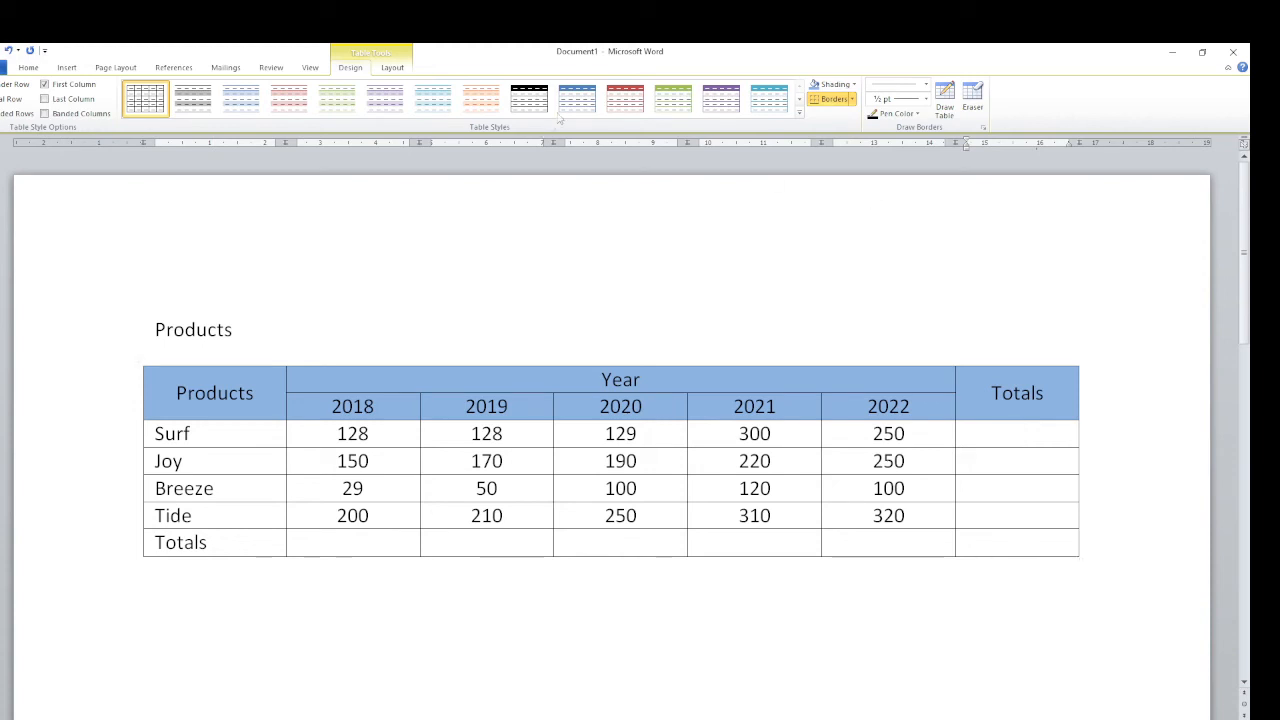
click(392, 67)
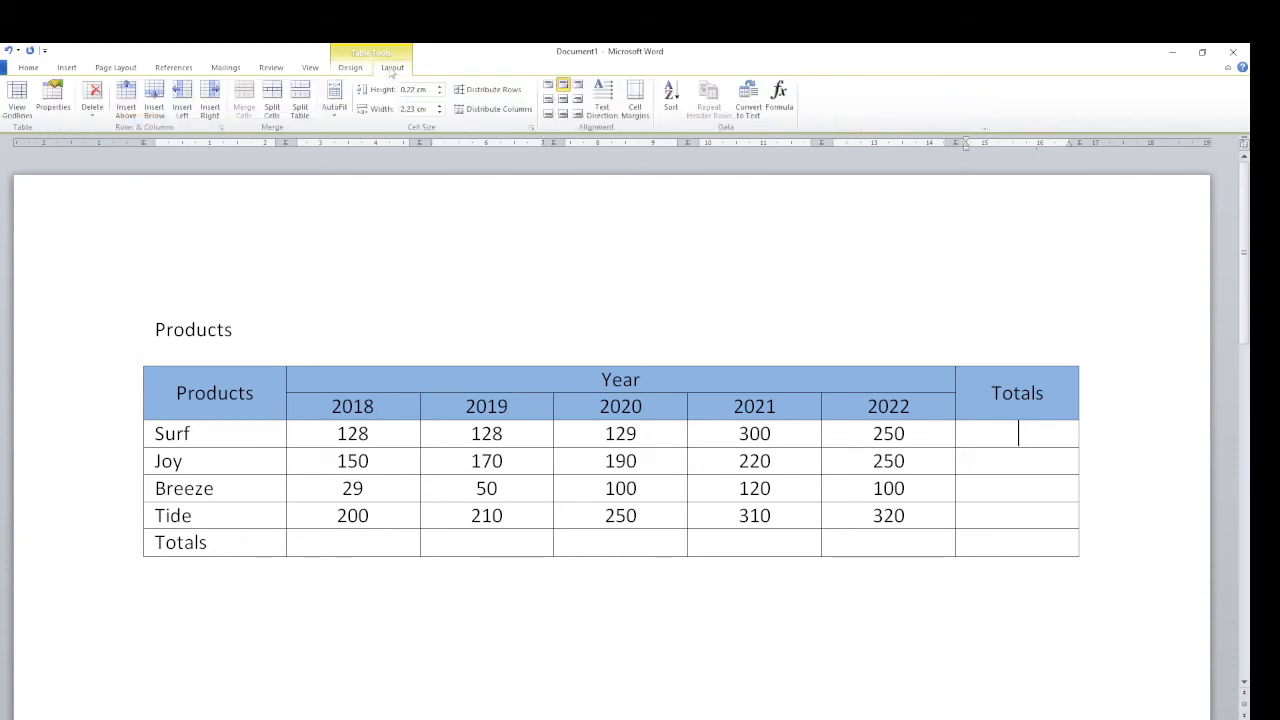
click(778, 108)
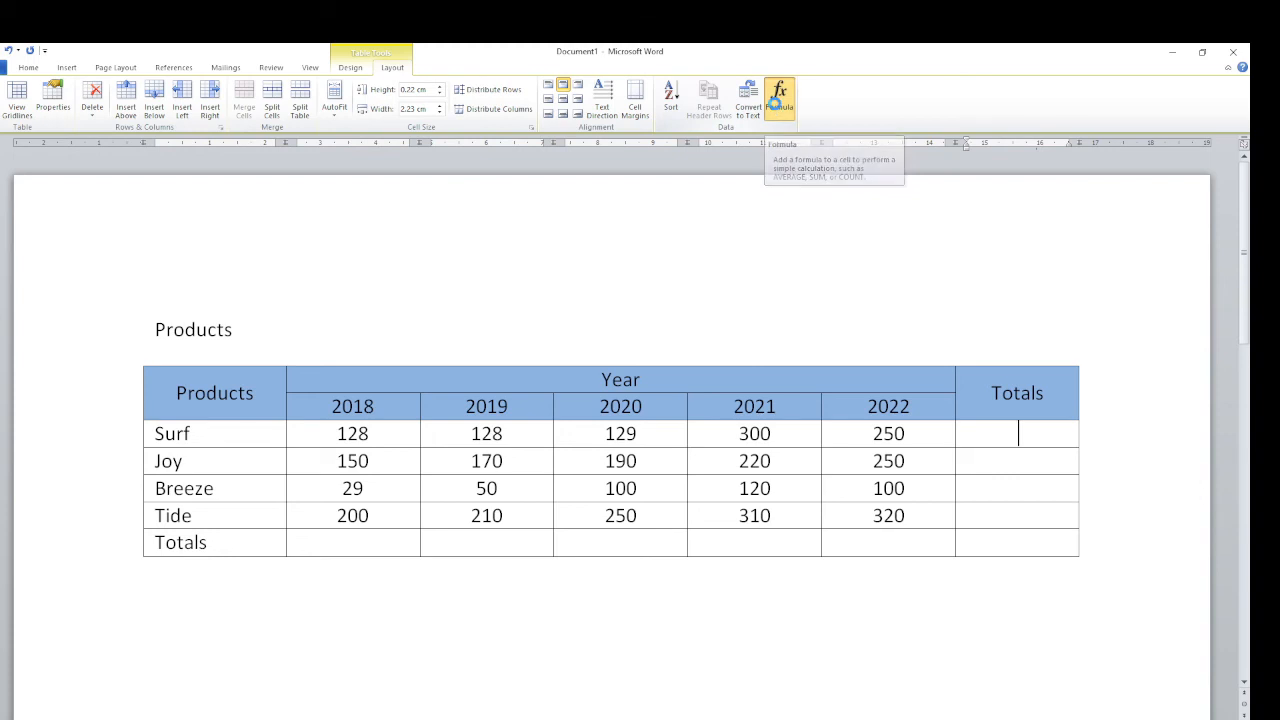
drag(630, 333, 716, 200)
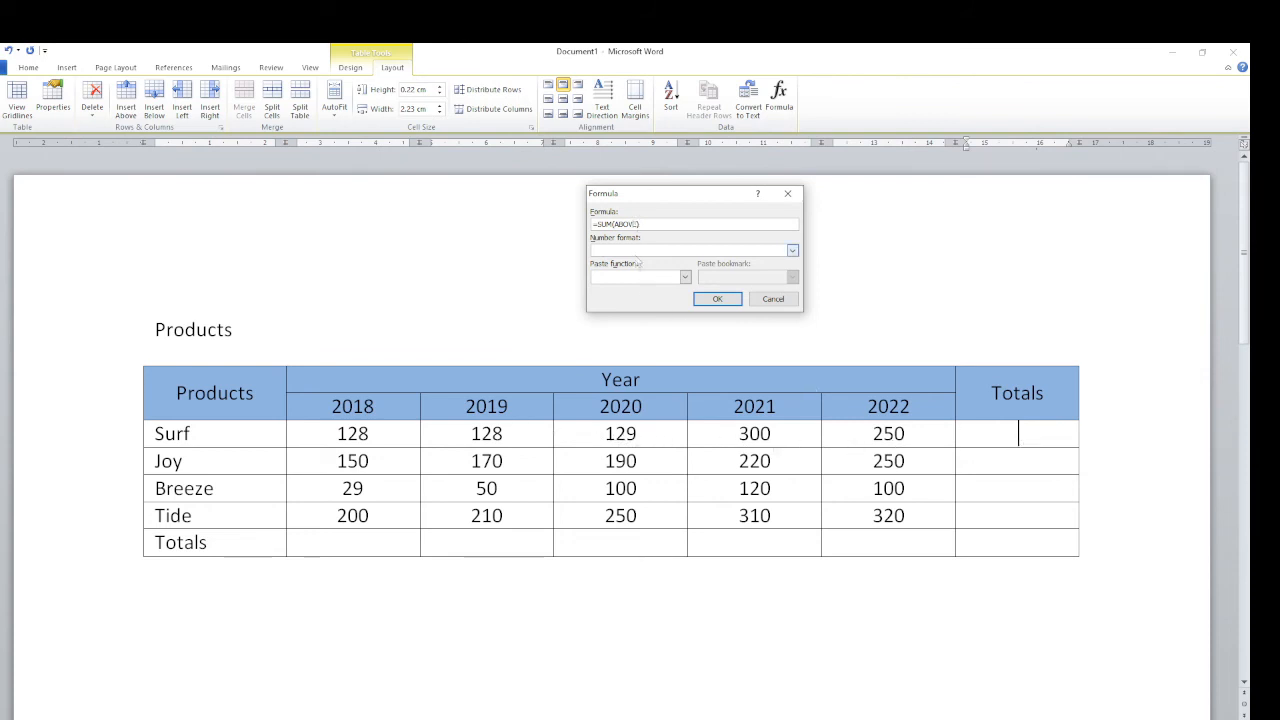
key(BackSpace)
key(BackSpace)
key(BackSpace)
key(BackSpace)
text(left)
click(719, 300)
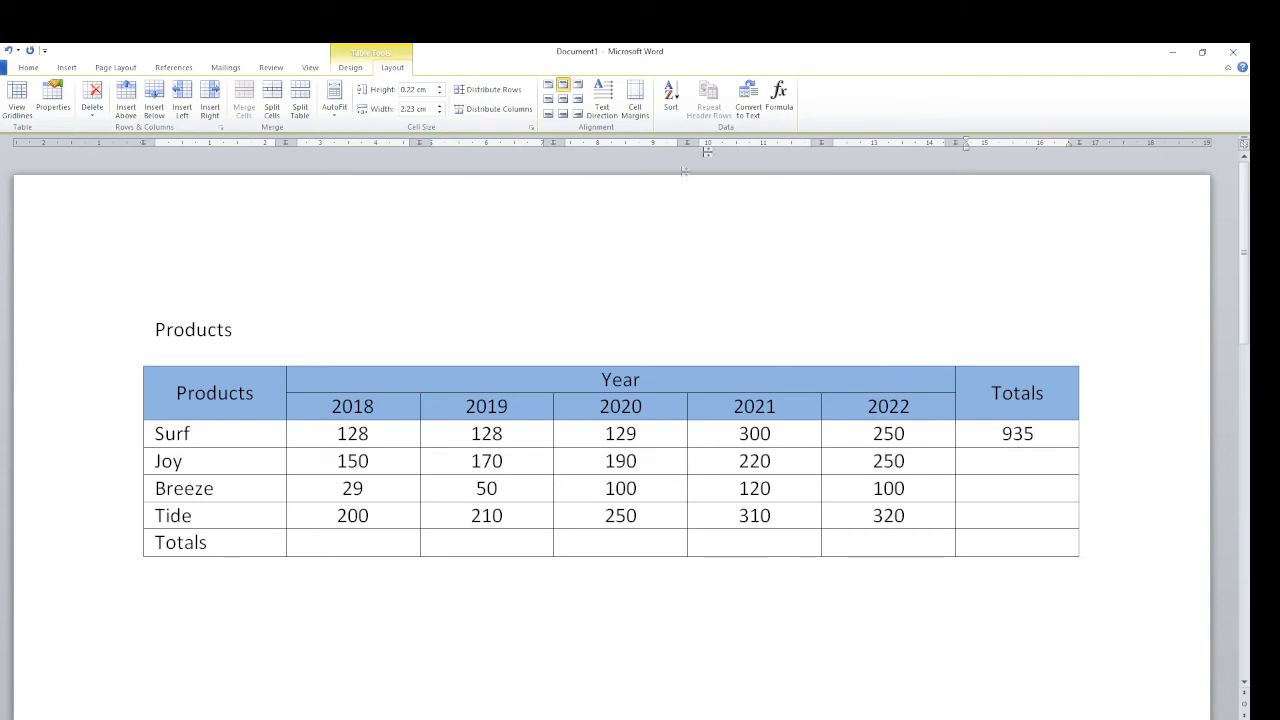
Step: Insert the formula =SUM(left) in the Joy row's Totals cell
click(779, 100)
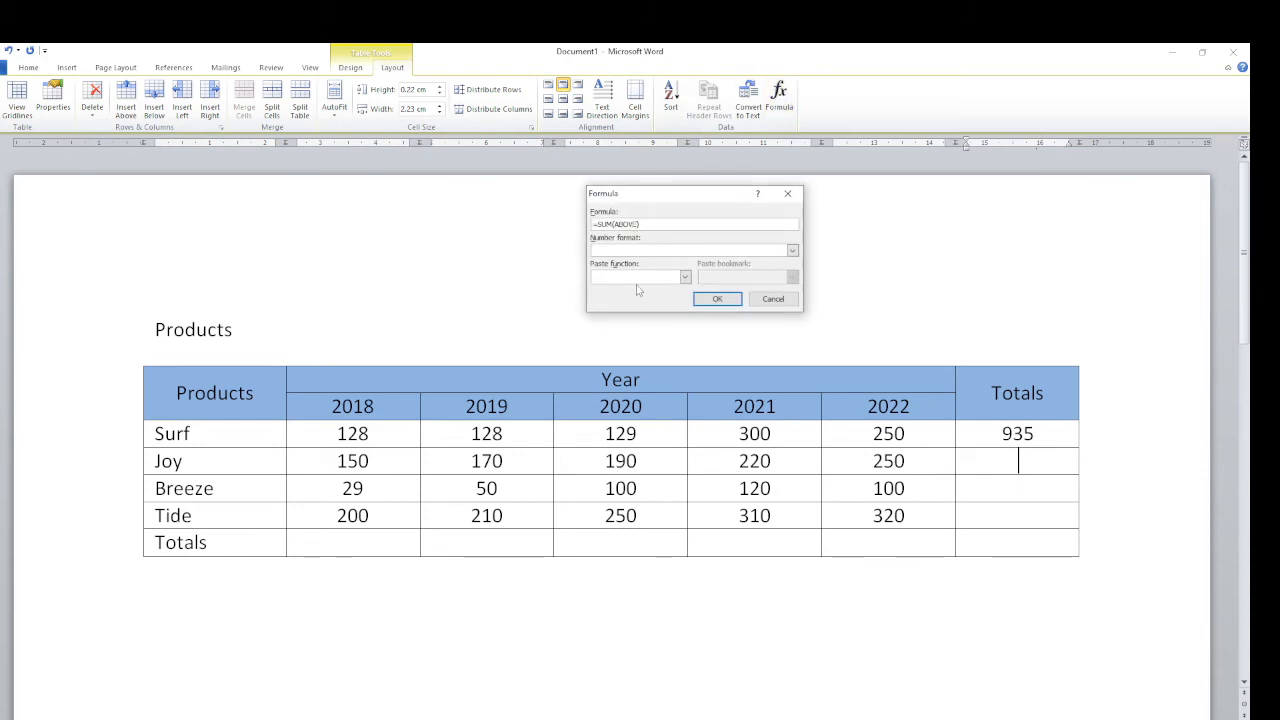
key(BackSpace)
key(BackSpace)
key(BackSpace)
click(717, 299)
Step: Insert the formula =SUM(left) in the Breeze row's Totals cell
click(997, 495)
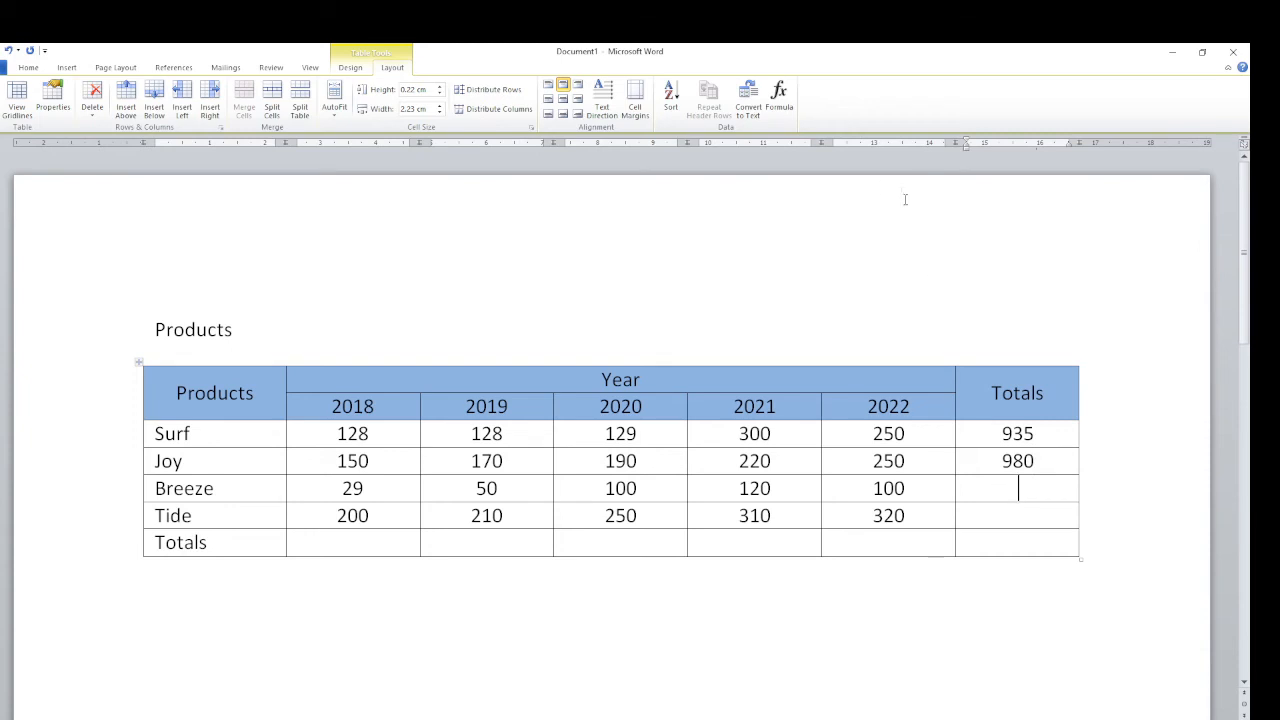
click(779, 97)
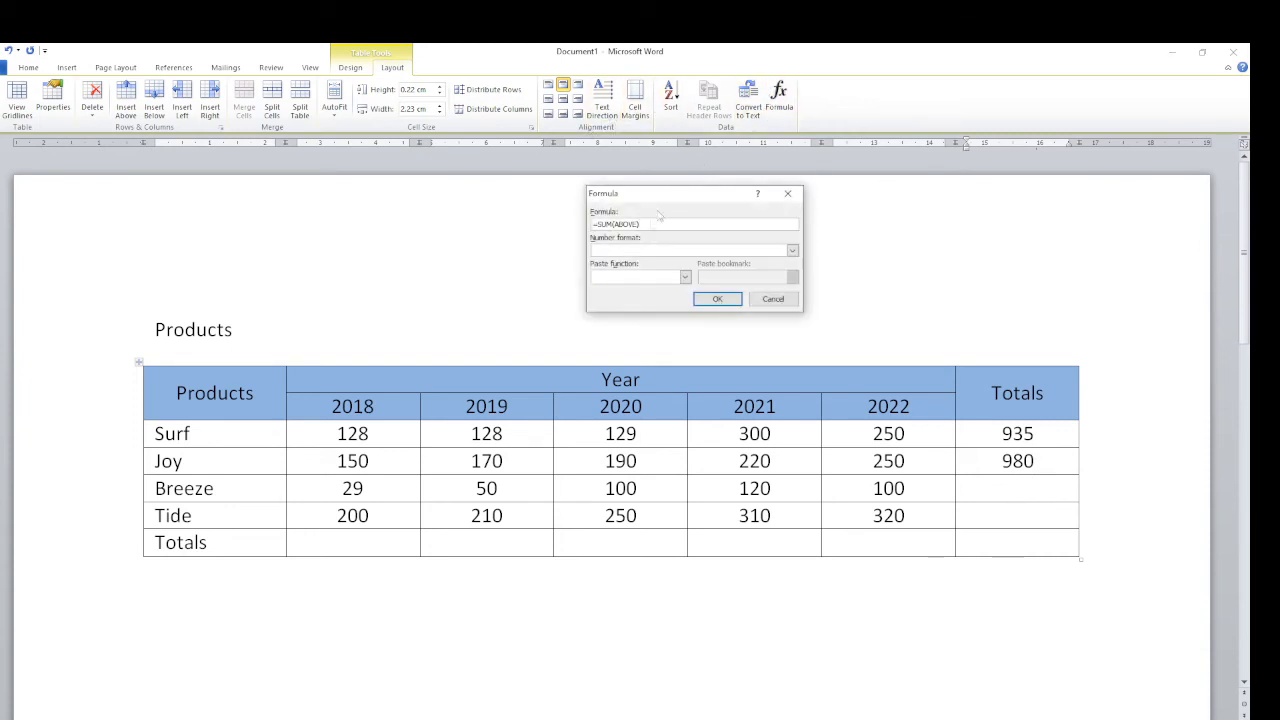
key(BackSpace)
key(BackSpace)
key(BackSpace)
key(BackSpace)
key(BackSpace)
text(left)
click(714, 299)
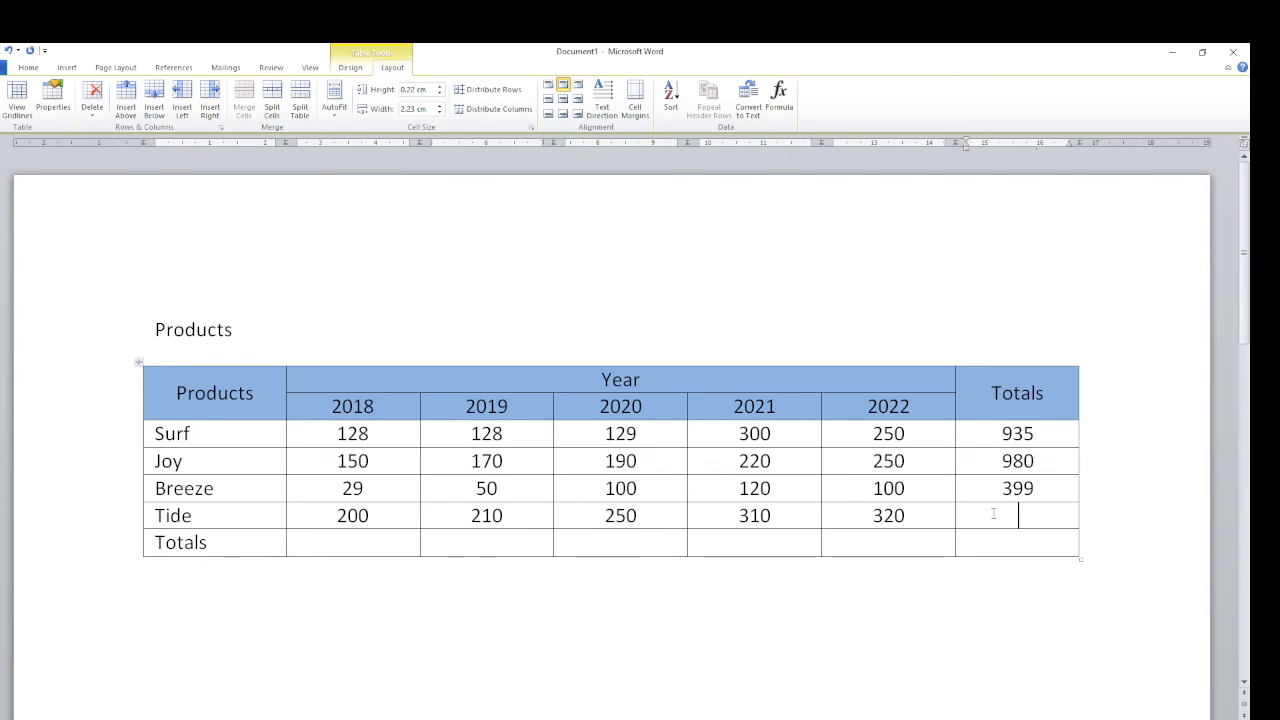
Step: Insert the formula =SUM(left) in the Tide row's Totals cell
click(779, 98)
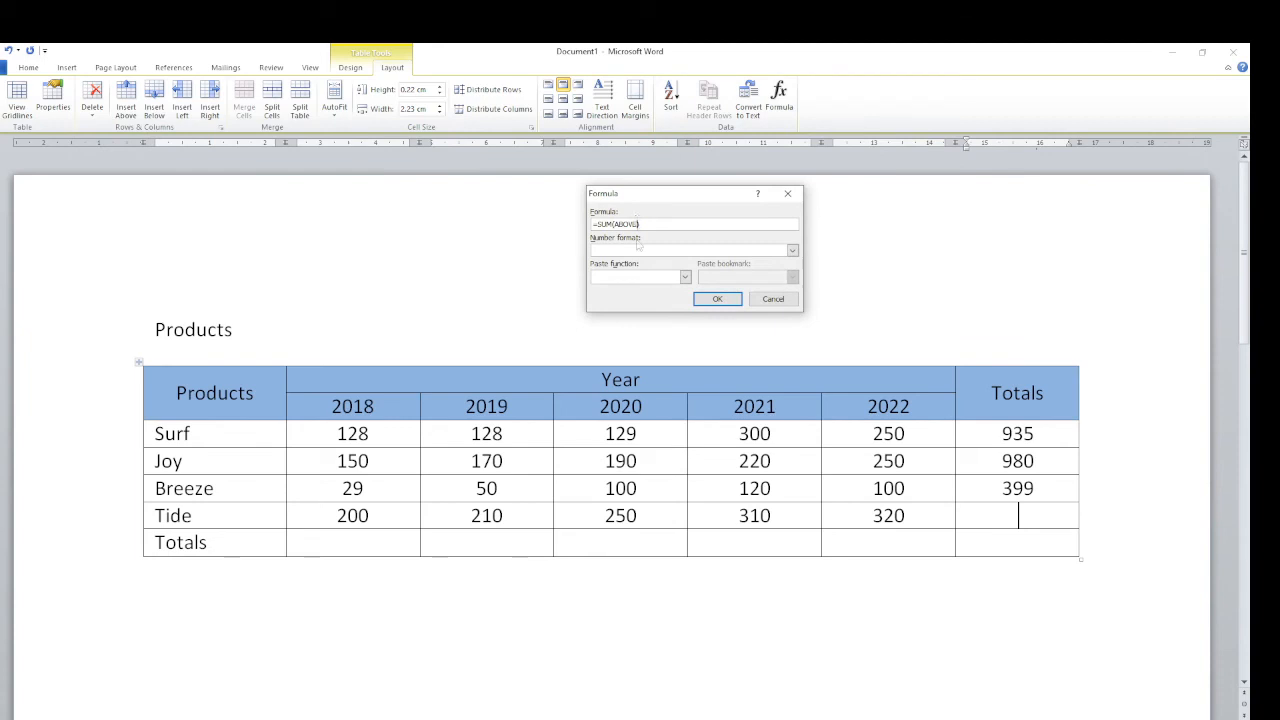
key(BackSpace)
key(BackSpace)
key(BackSpace)
key(BackSpace)
key(BackSpace)
click(712, 302)
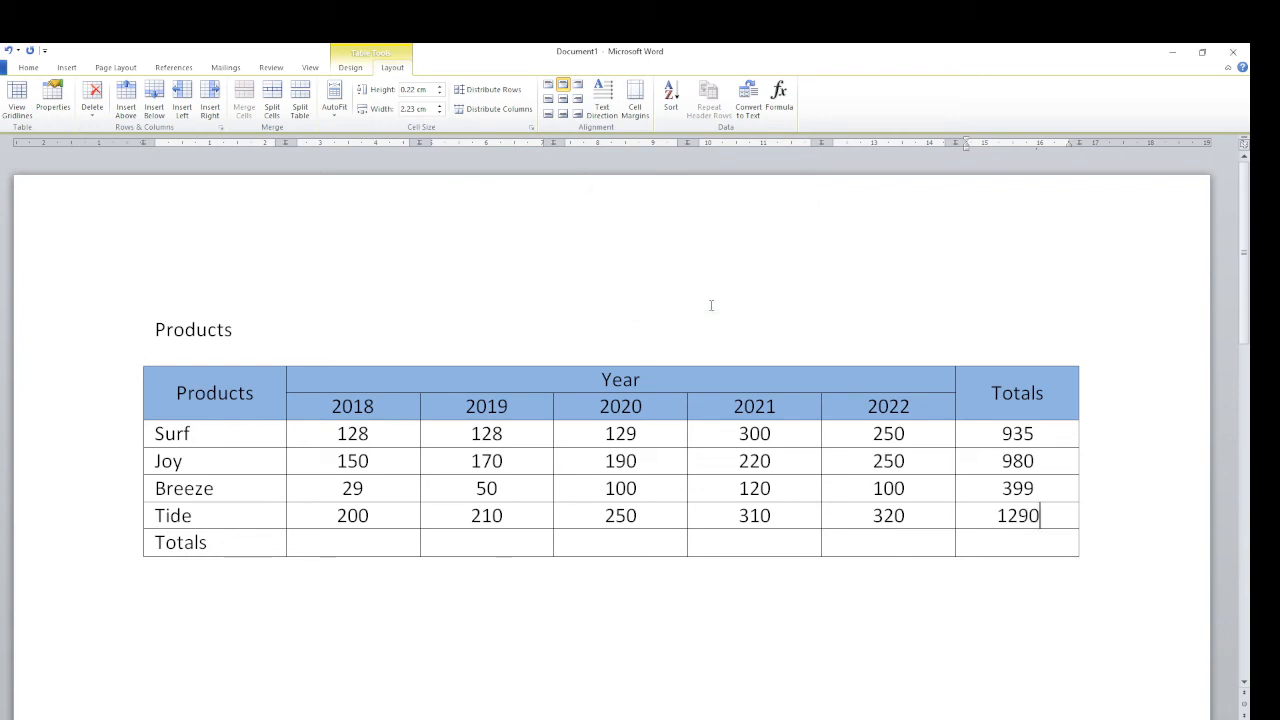
Step: Try the formula =SUM(ABOVE) in the Totals row's cell under 2018
click(357, 550)
click(779, 100)
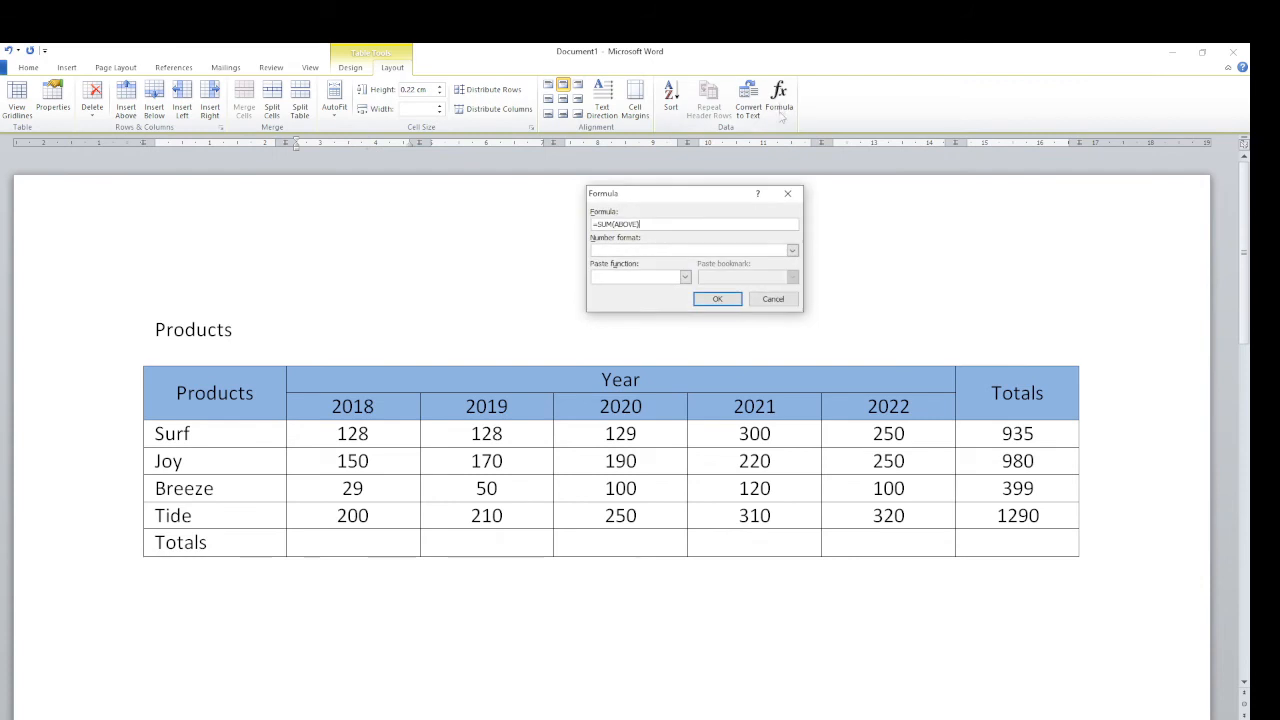
click(708, 298)
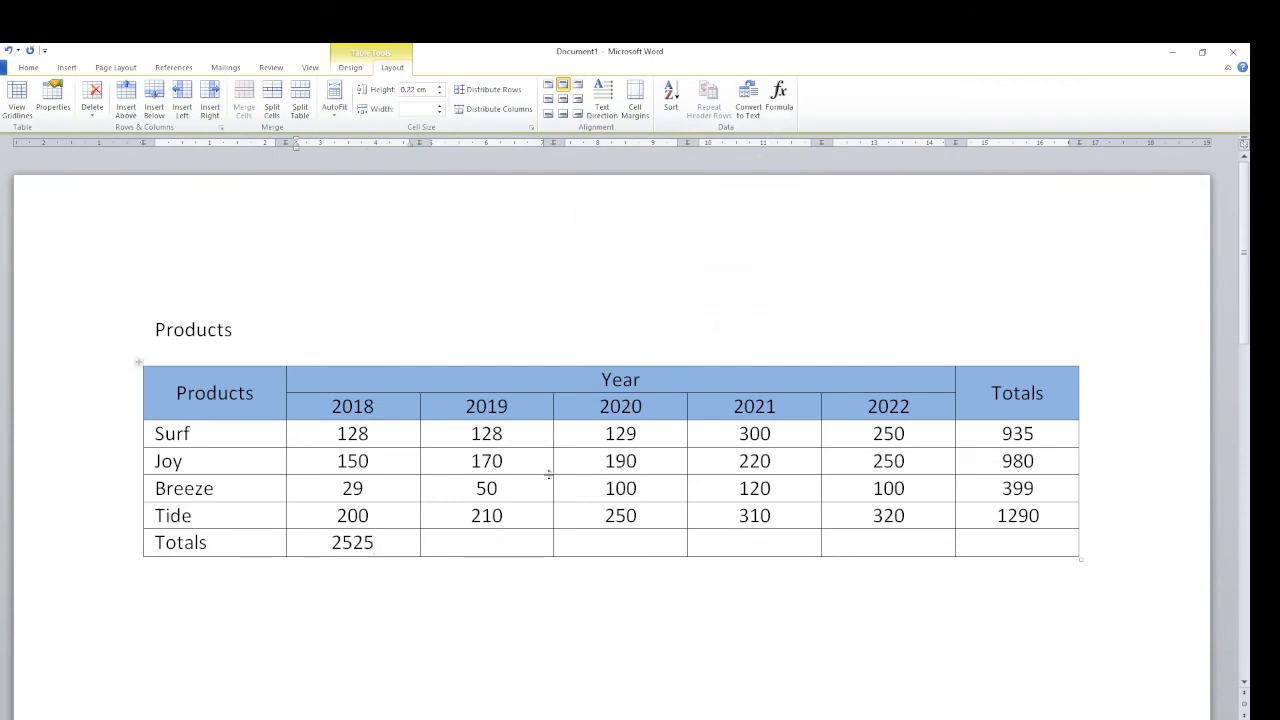
click(479, 546)
Step: Clear the calculated total from the Totals row's cell under 2018
click(376, 542)
key(BackSpace)
key(BackSpace)
key(BackSpace)
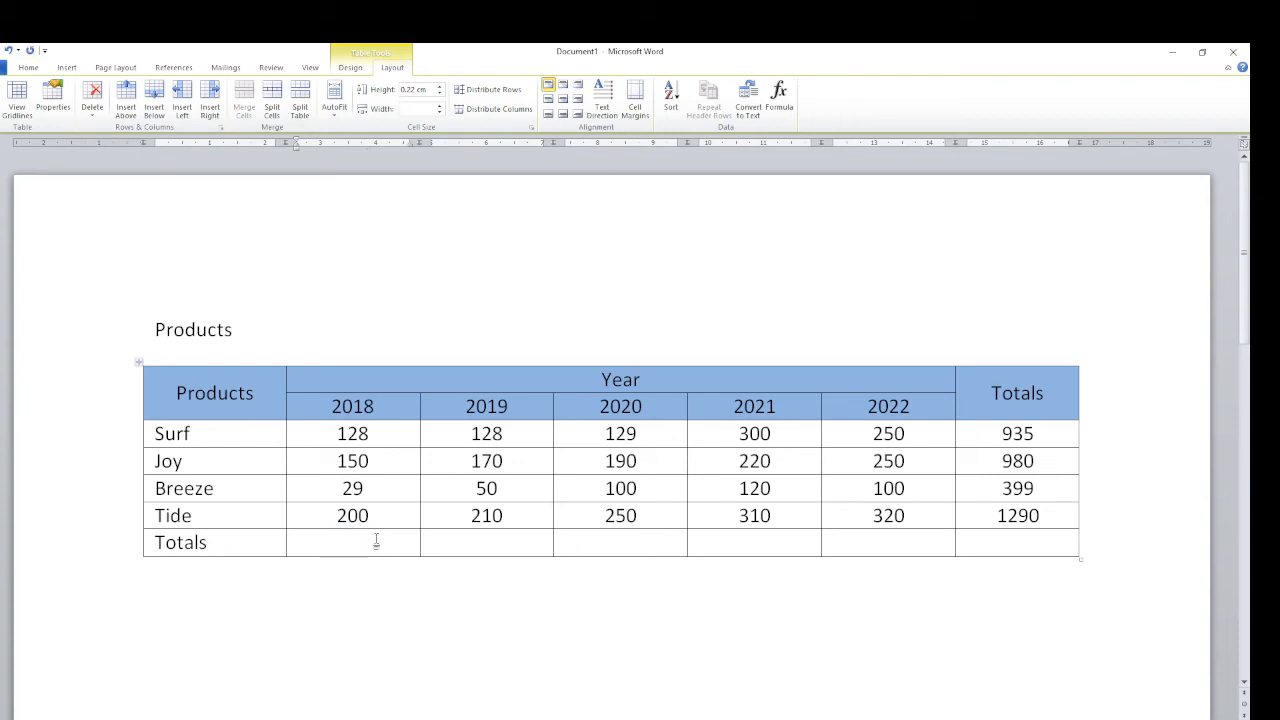
Step: Insert a SUM formula in the Totals cell under 2018, with a range starting at b3 that covers the Surf to Tide figures
click(781, 98)
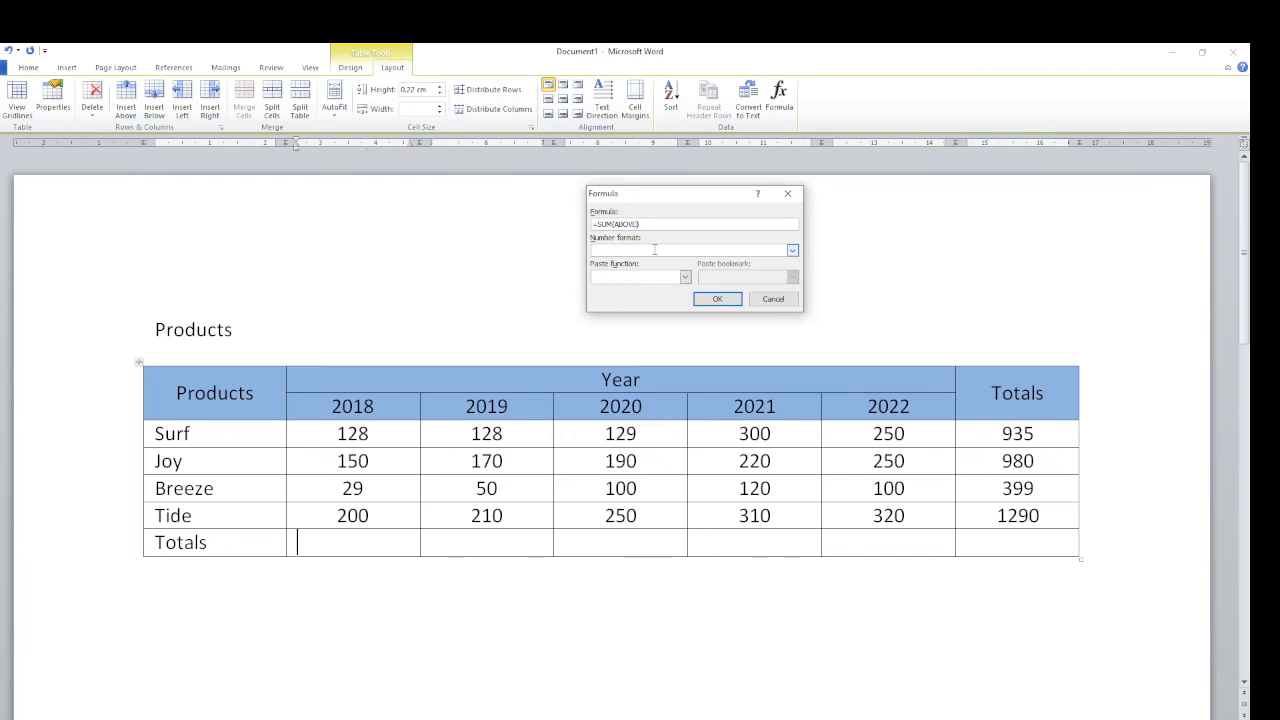
key(BackSpace)
key(BackSpace)
key(BackSpace)
key(BackSpace)
key(BackSpace)
text(b3)
click(720, 300)
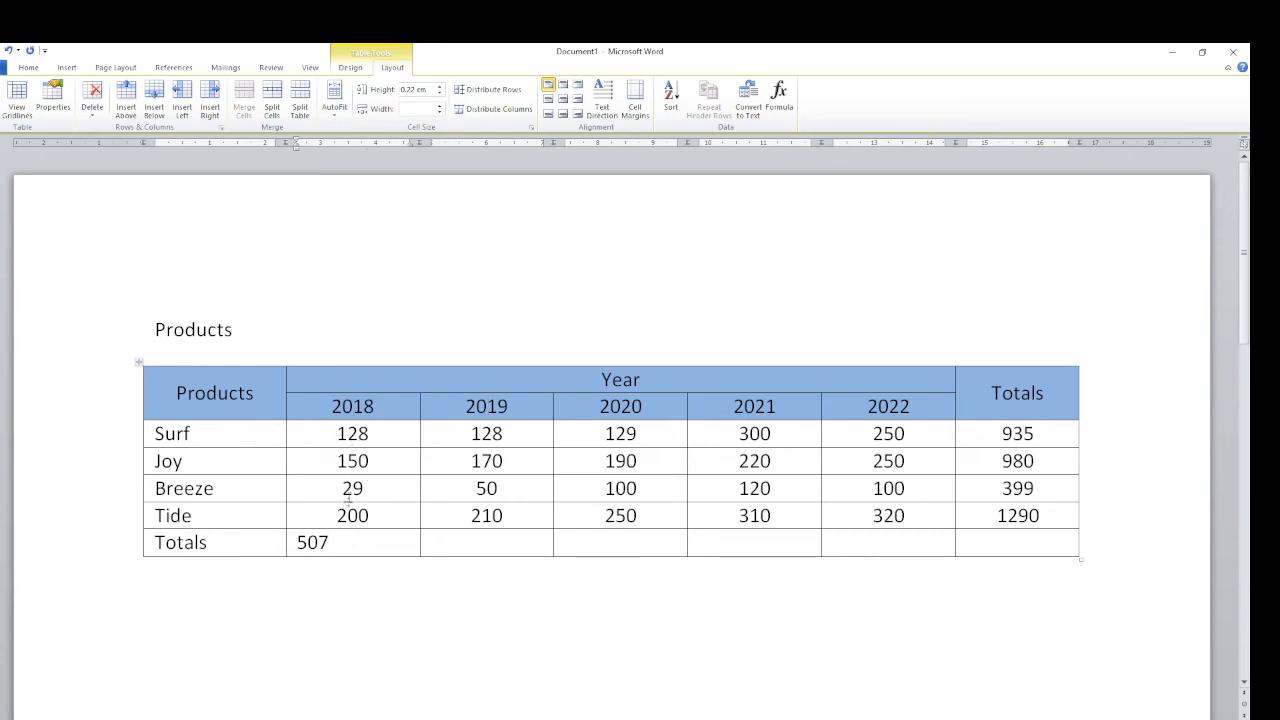
Step: Try a SUM formula with a range starting at c3 in the Totals cell under 2019
click(460, 543)
click(779, 100)
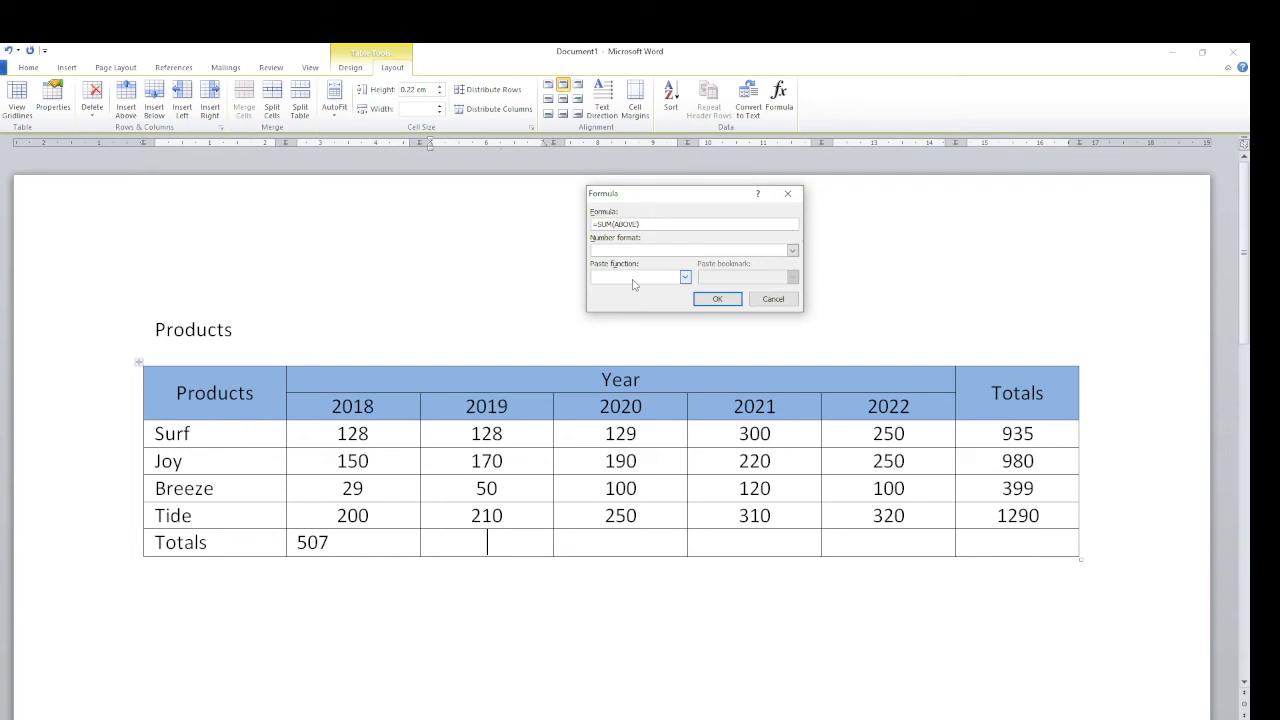
key(Left)
key(BackSpace)
key(BackSpace)
key(BackSpace)
key(BackSpace)
key(BackSpace)
text(c3:)
click(712, 298)
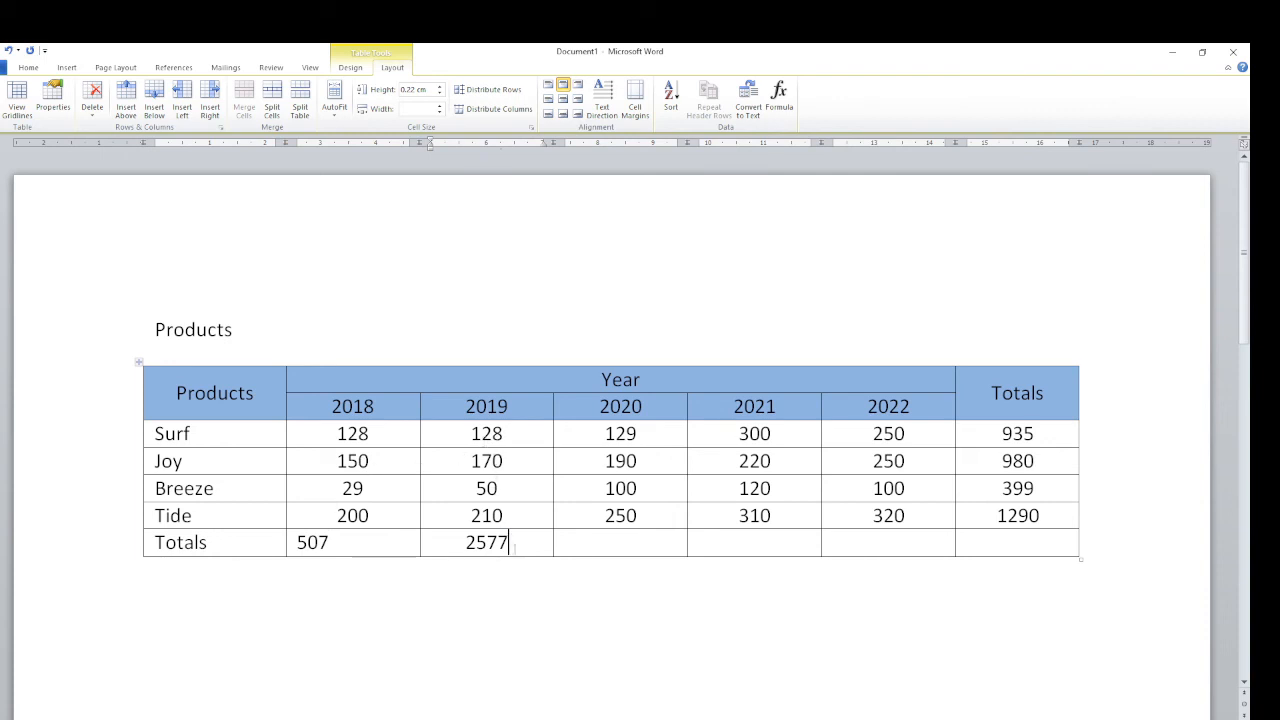
Step: Replace the total under 2019 with a SUM formula that adds only the Surf to Tide figures
drag(514, 545, 443, 540)
key(BackSpace)
click(778, 97)
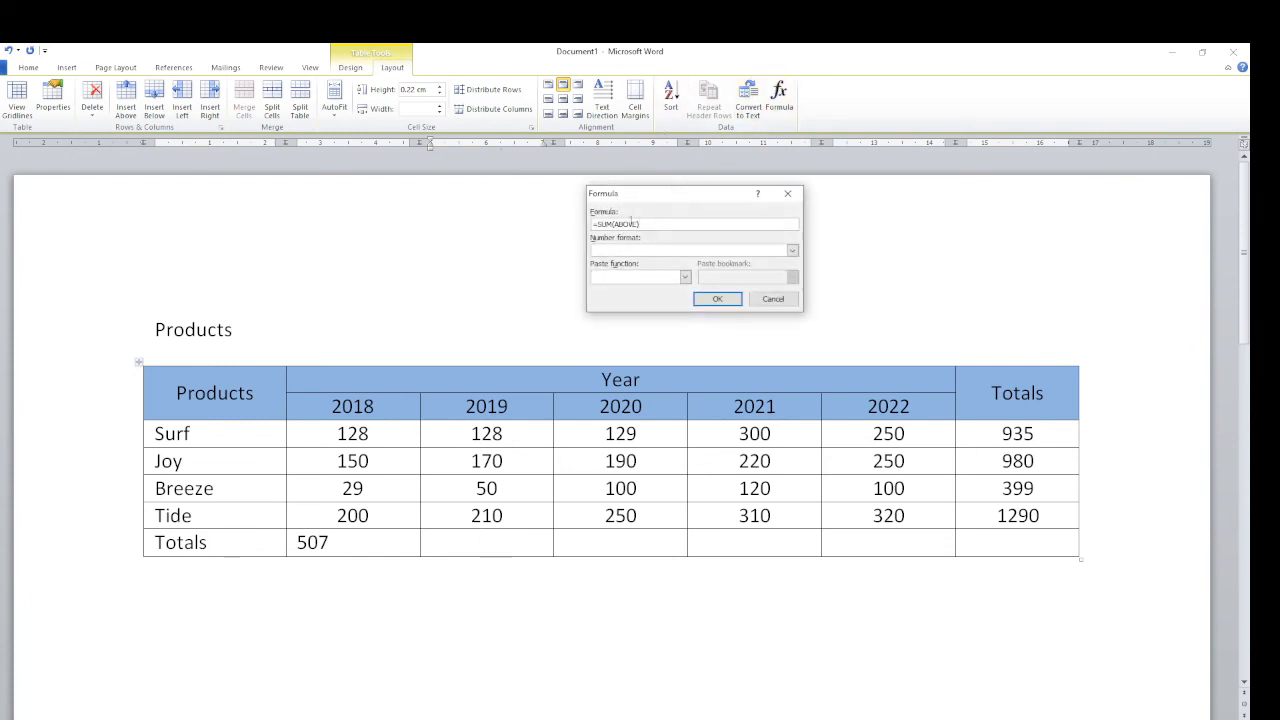
key(BackSpace)
key(BackSpace)
key(BackSpace)
key(BackSpace)
click(717, 299)
Step: Insert the formula =SUM(d3:d6) in the Totals row's cell under 2020
click(630, 546)
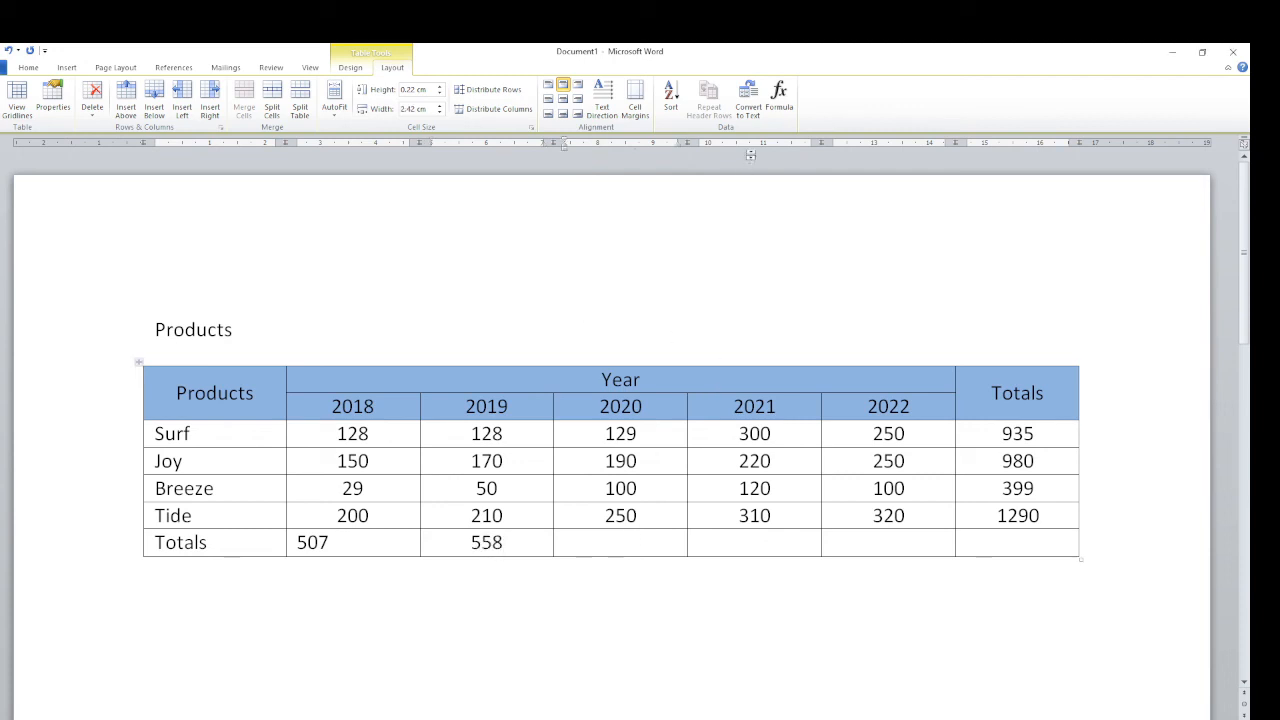
click(778, 100)
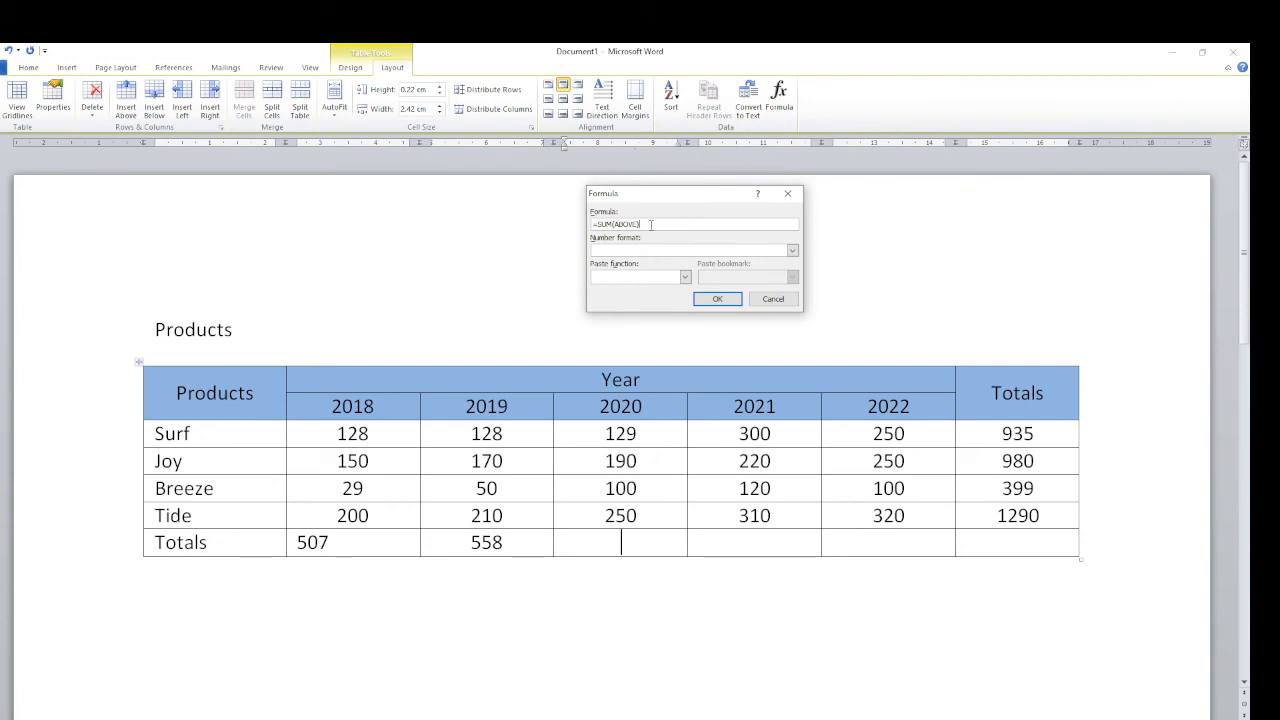
key(BackSpace)
key(BackSpace)
key(BackSpace)
key(BackSpace)
text(d3:d6))
click(717, 298)
Step: Insert a SUM formula in the Totals cell under 2021, adding column e's Surf to Tide figures from e3 down
click(766, 540)
click(783, 104)
key(BackSpace)
key(BackSpace)
key(BackSpace)
key(BackSpace)
key(BackSpace)
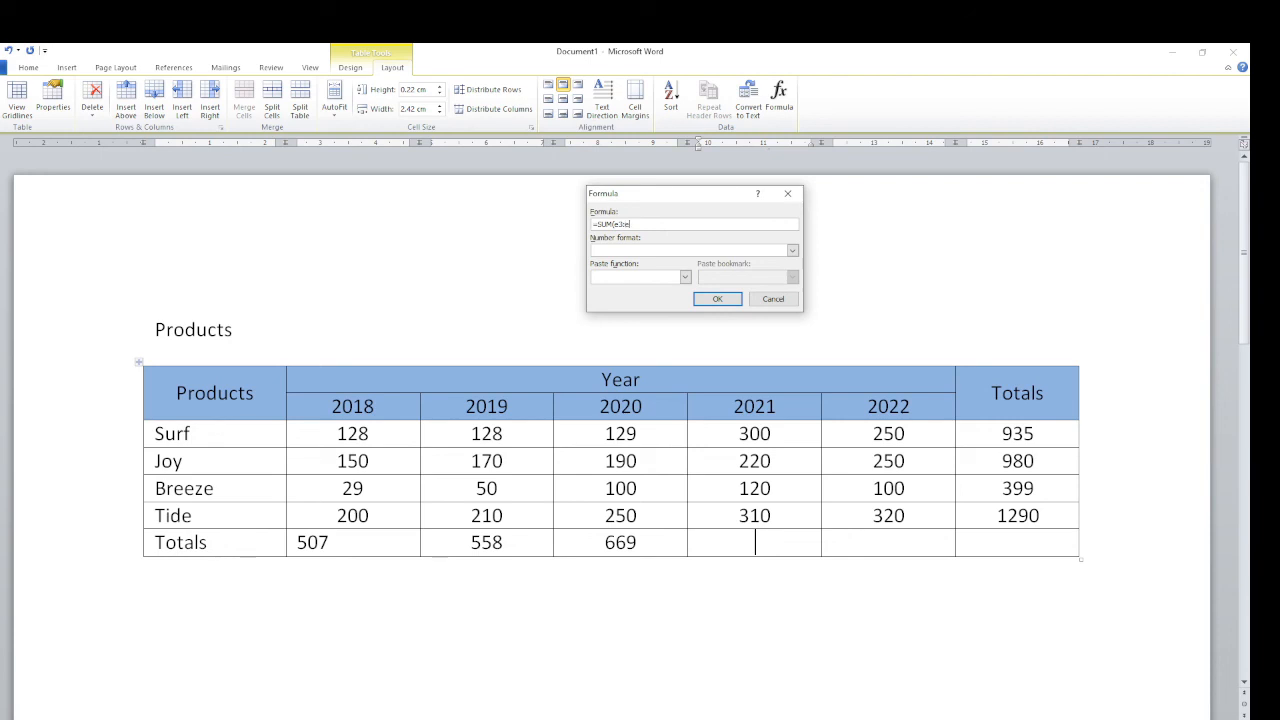
click(717, 299)
Step: Insert a SUM formula adding the Surf to Tide figures in the Totals row's cell under 2022
click(908, 540)
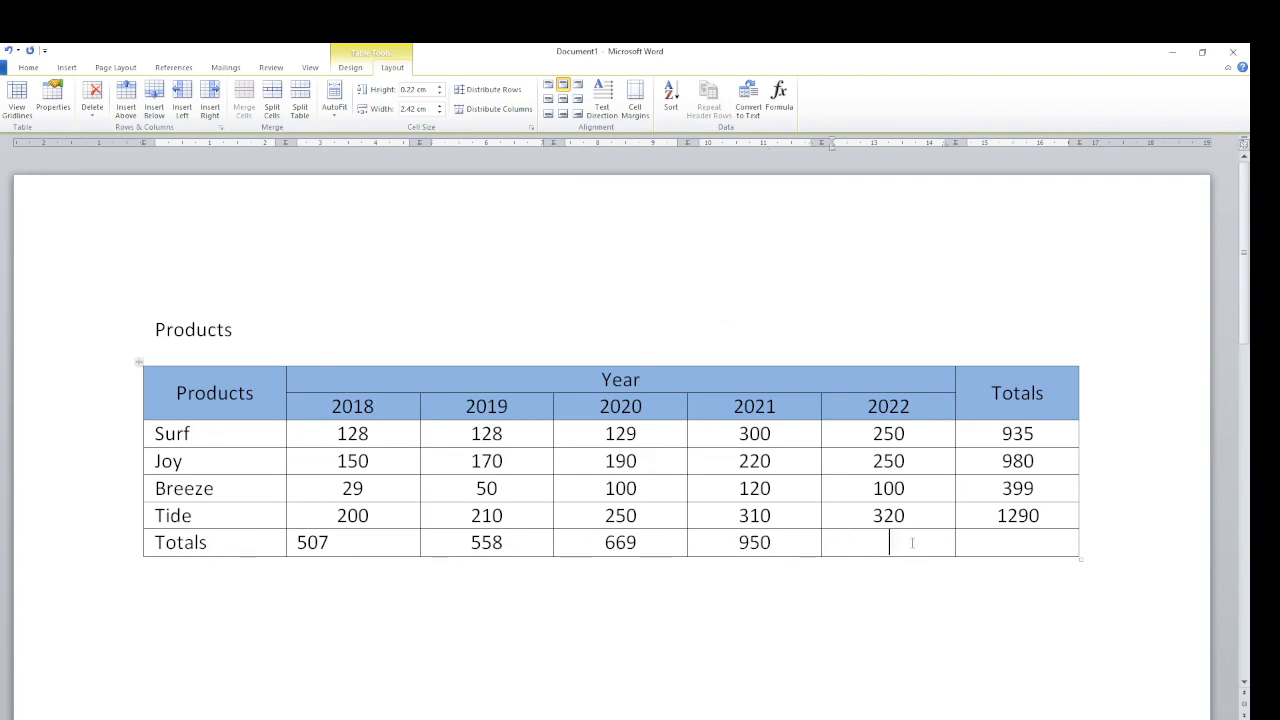
text(=)
key(BackSpace)
click(779, 97)
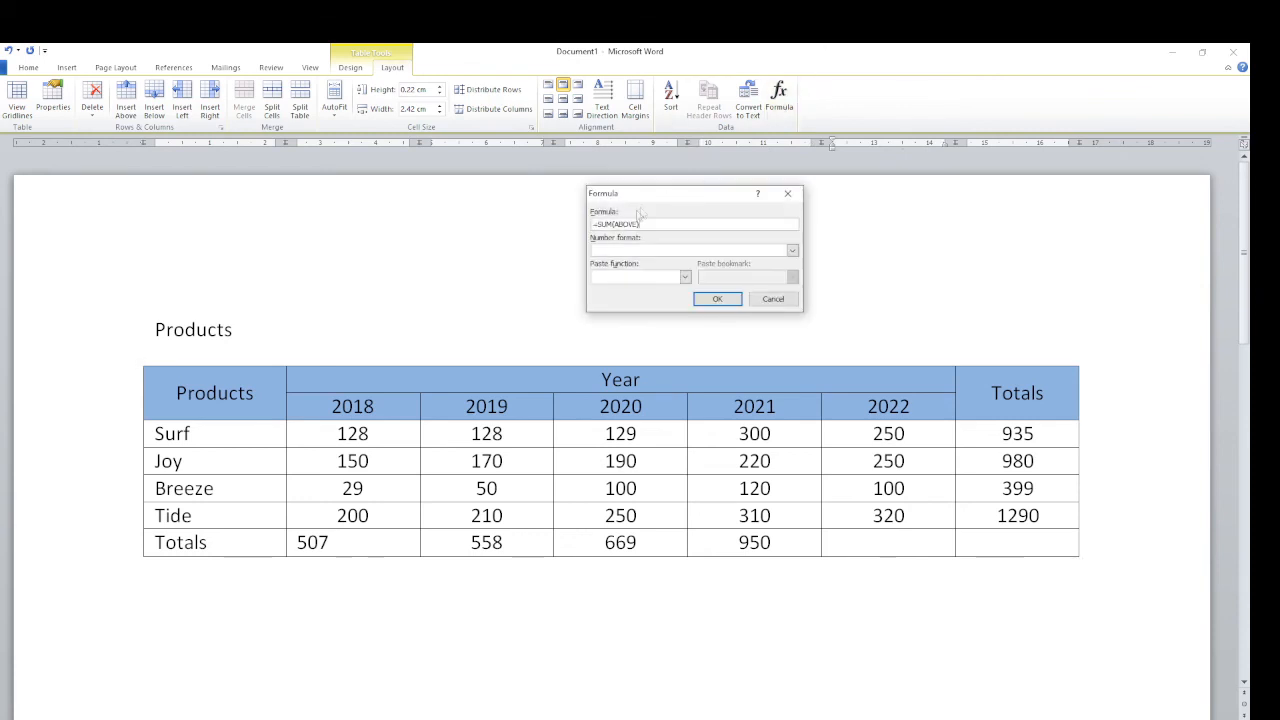
key(BackSpace)
key(BackSpace)
key(BackSpace)
key(BackSpace)
click(718, 299)
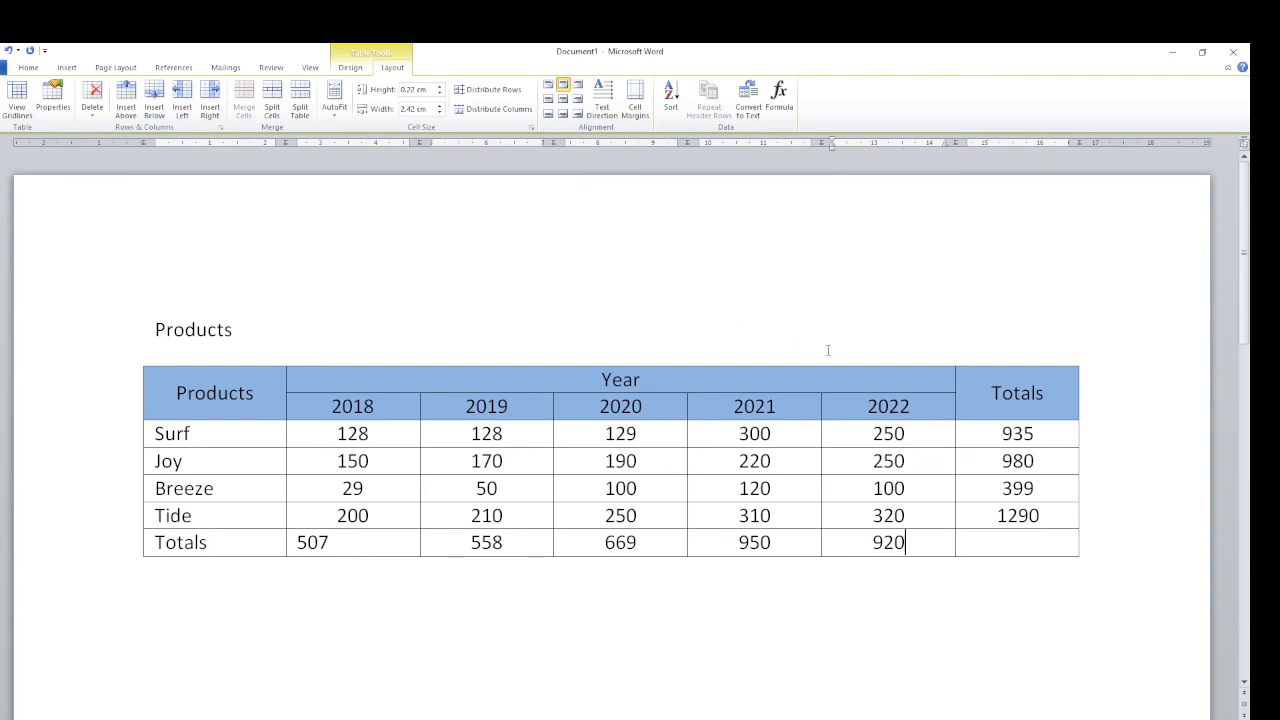
Step: Insert the formula =SUM(ABOVE) in the grand total cell where the Totals row and Totals column meet
click(1017, 545)
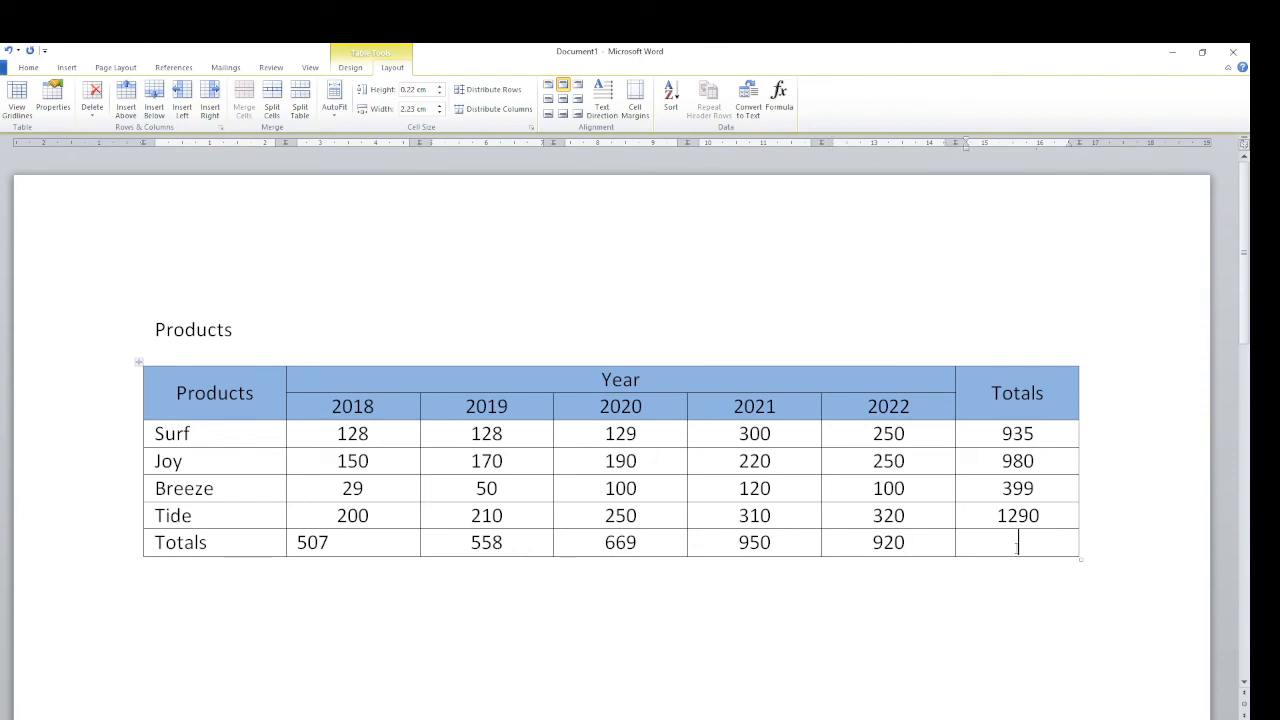
click(779, 100)
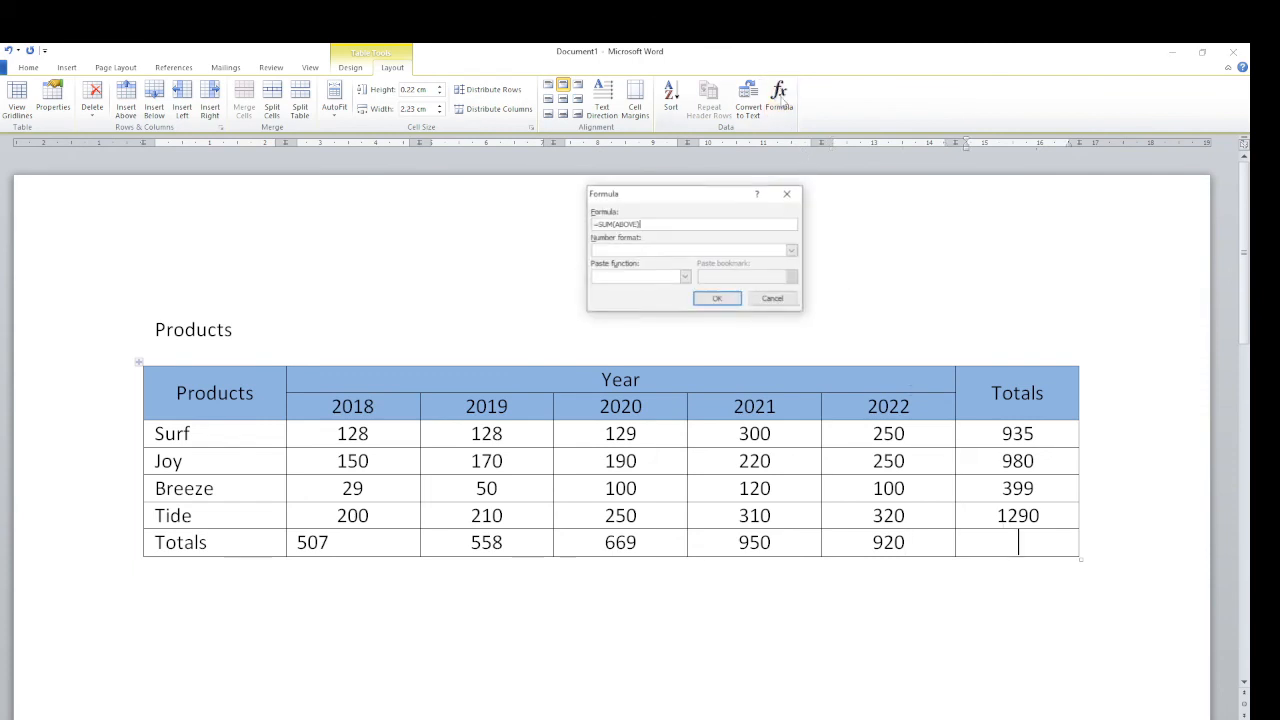
click(712, 296)
click(882, 299)
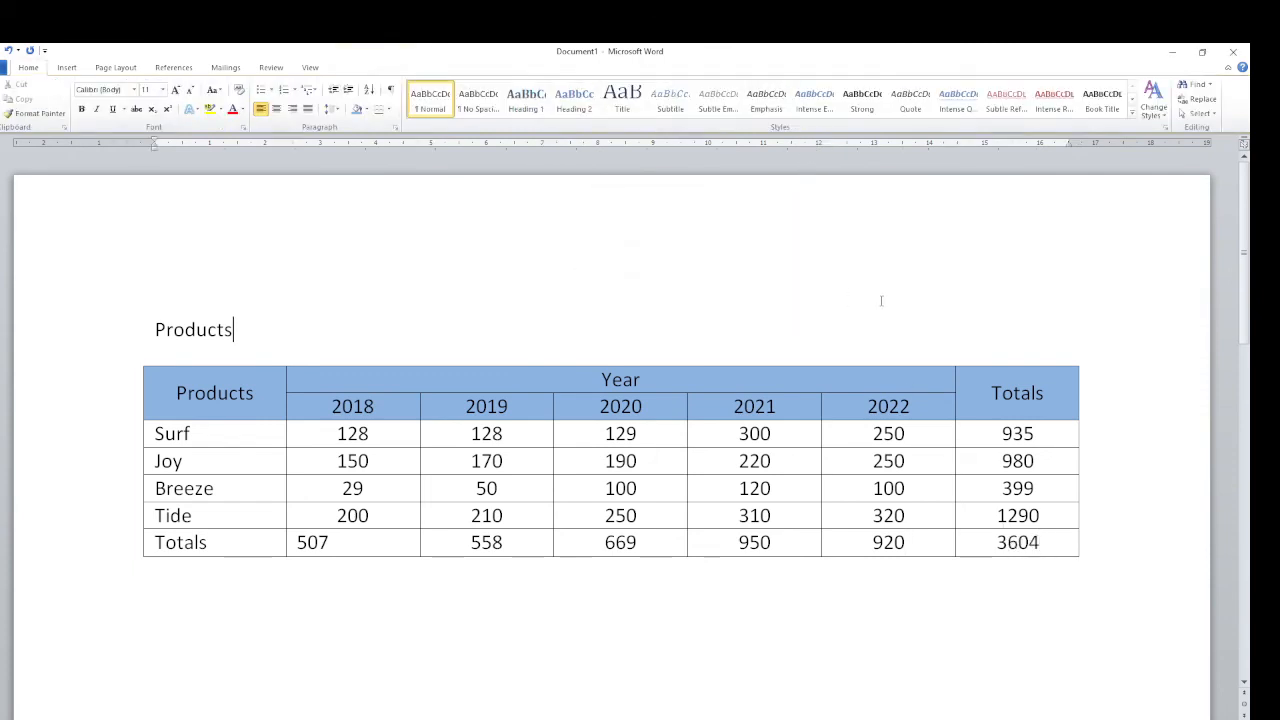
Step: Centre the 2018 total in its cell in the Totals row
click(360, 545)
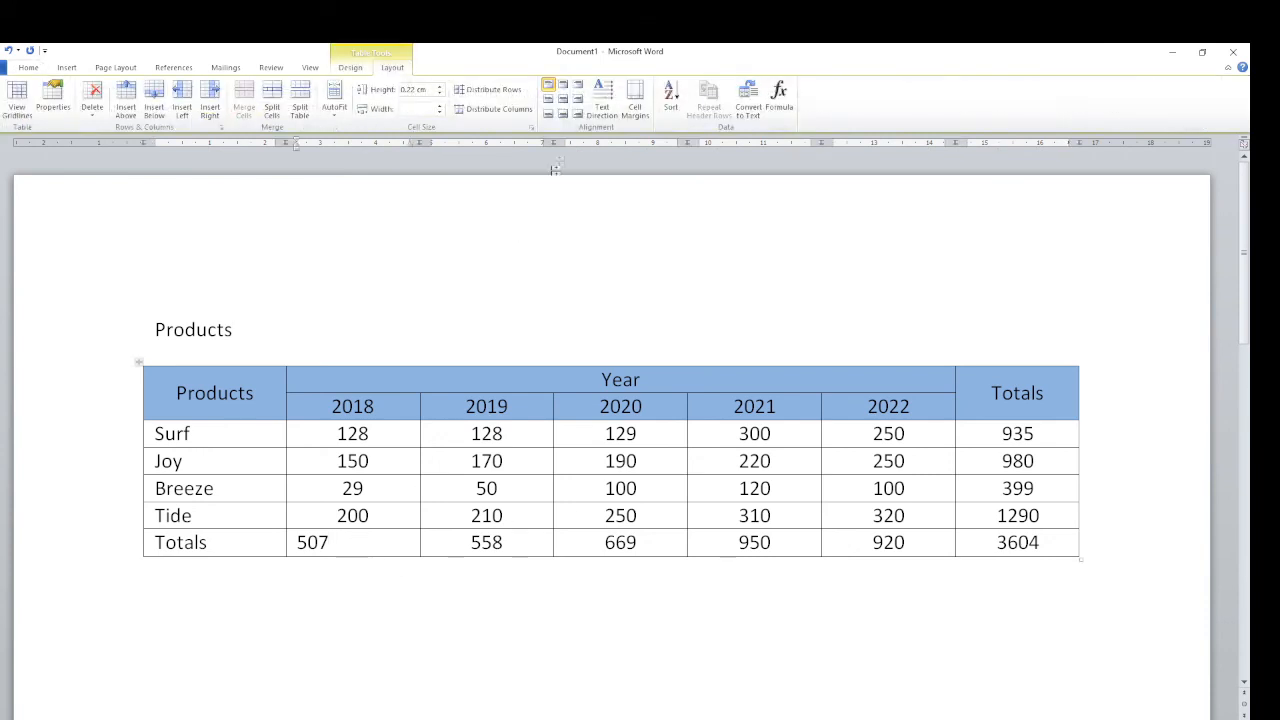
click(563, 99)
click(657, 236)
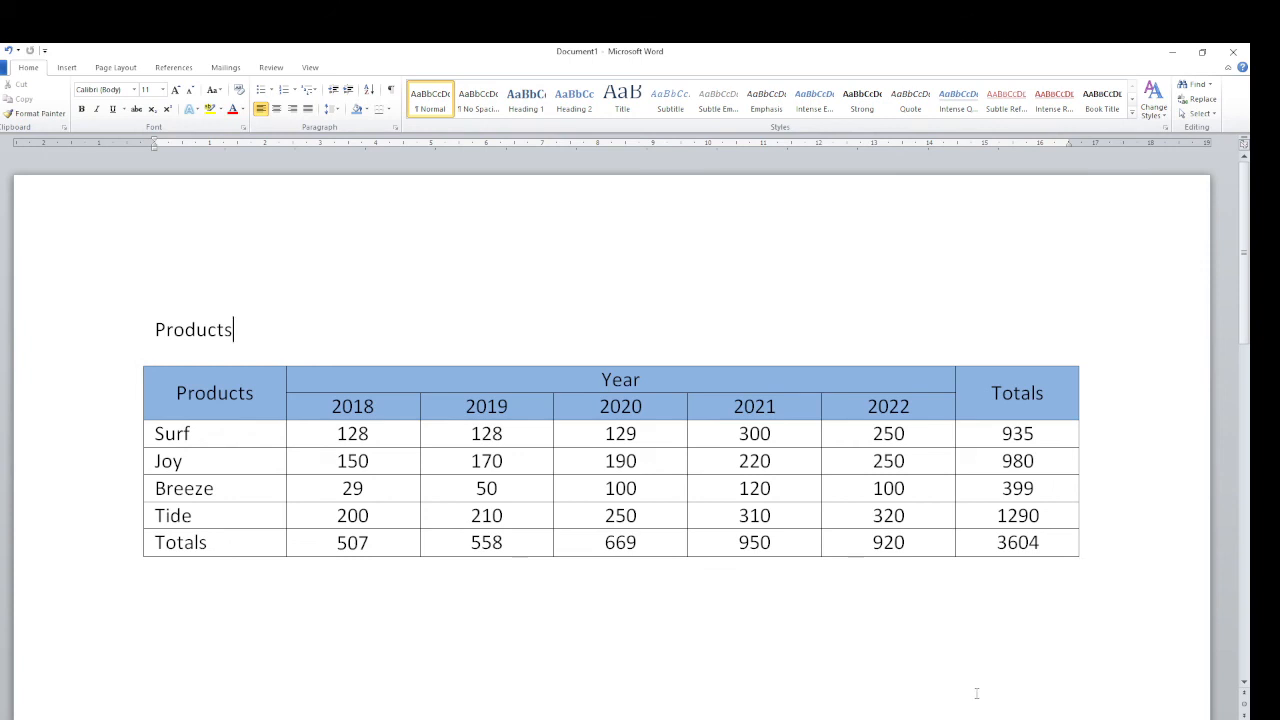
Step: Insert a second table with two columns and five rows at the end of the document
key(ctrl+End)
click(66, 67)
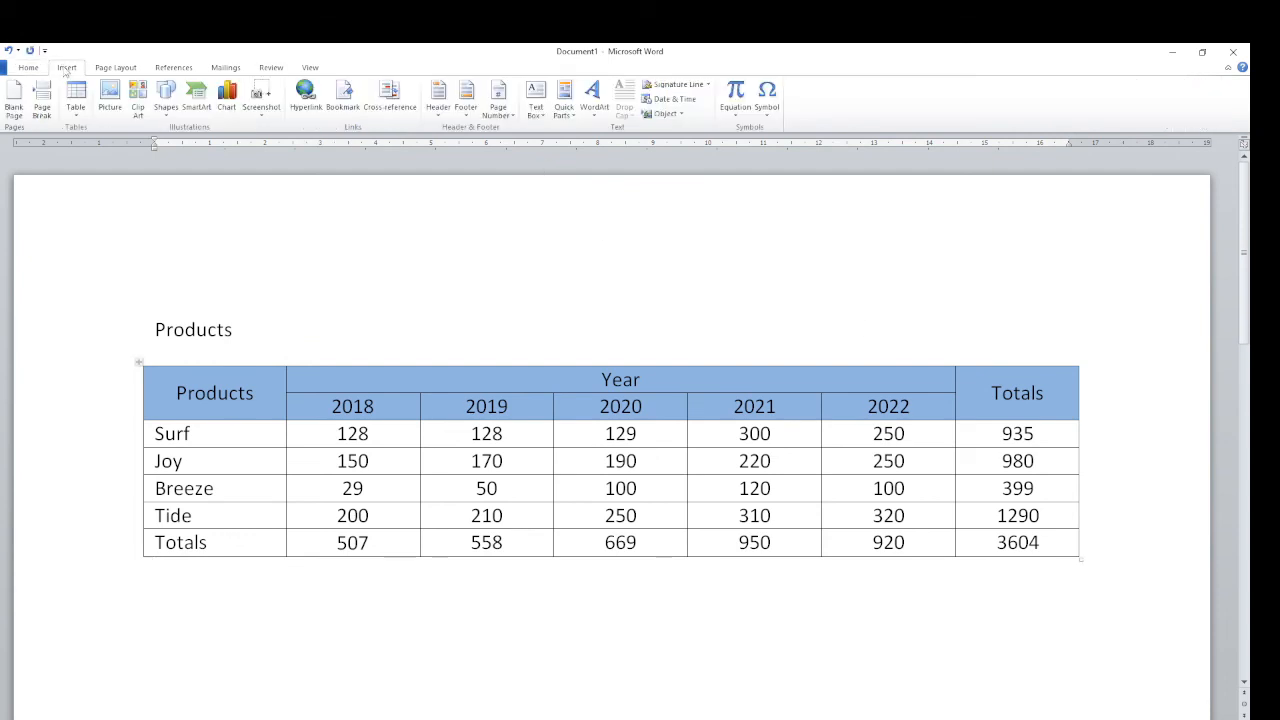
click(75, 100)
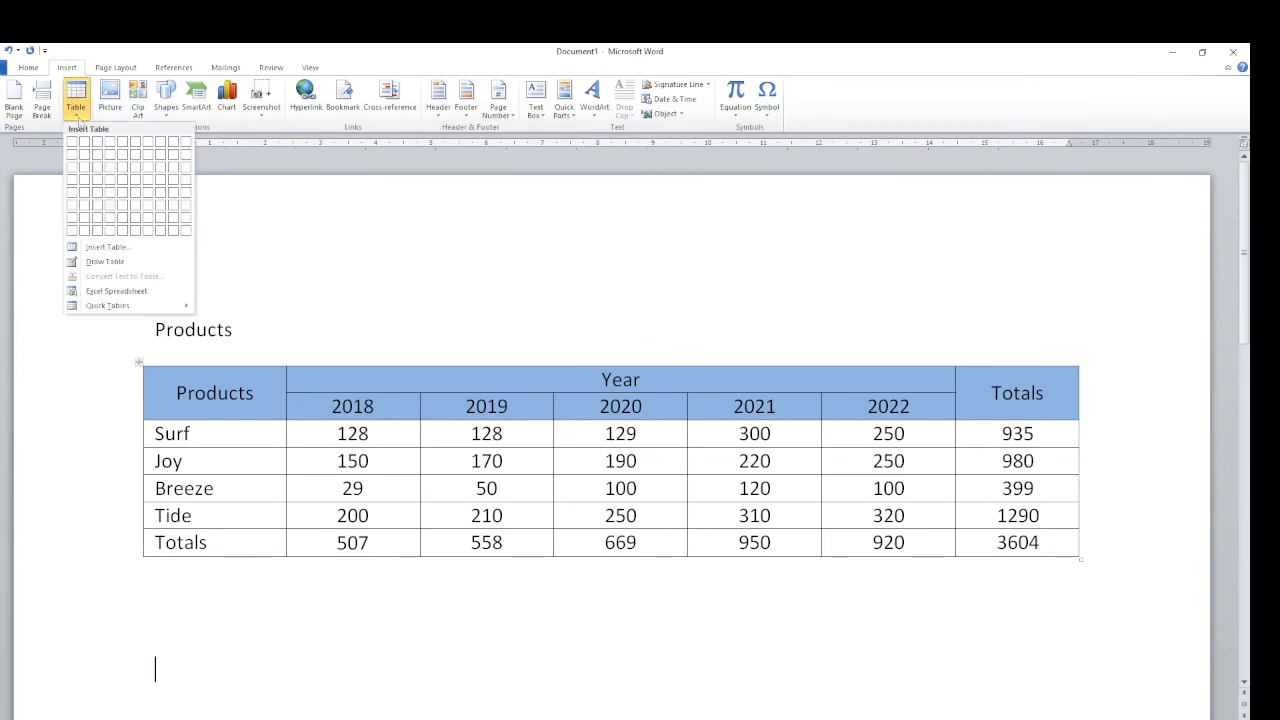
click(85, 195)
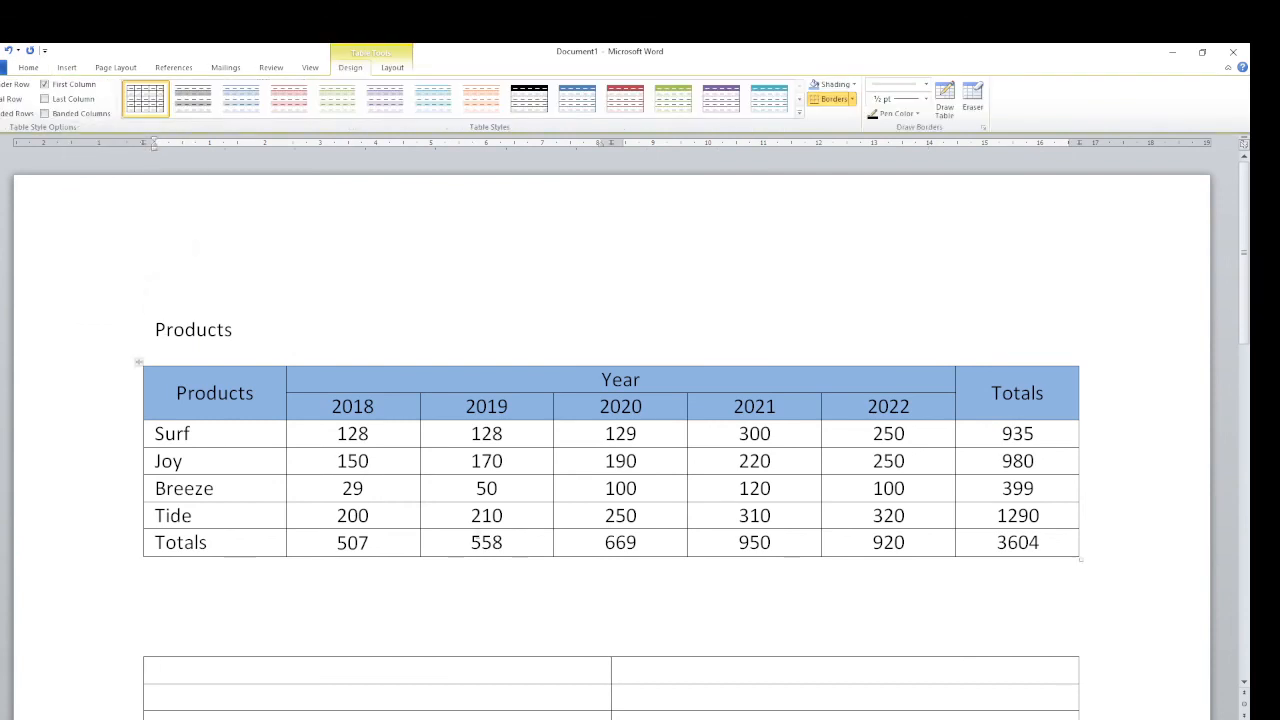
scroll(505, 558, down, 4)
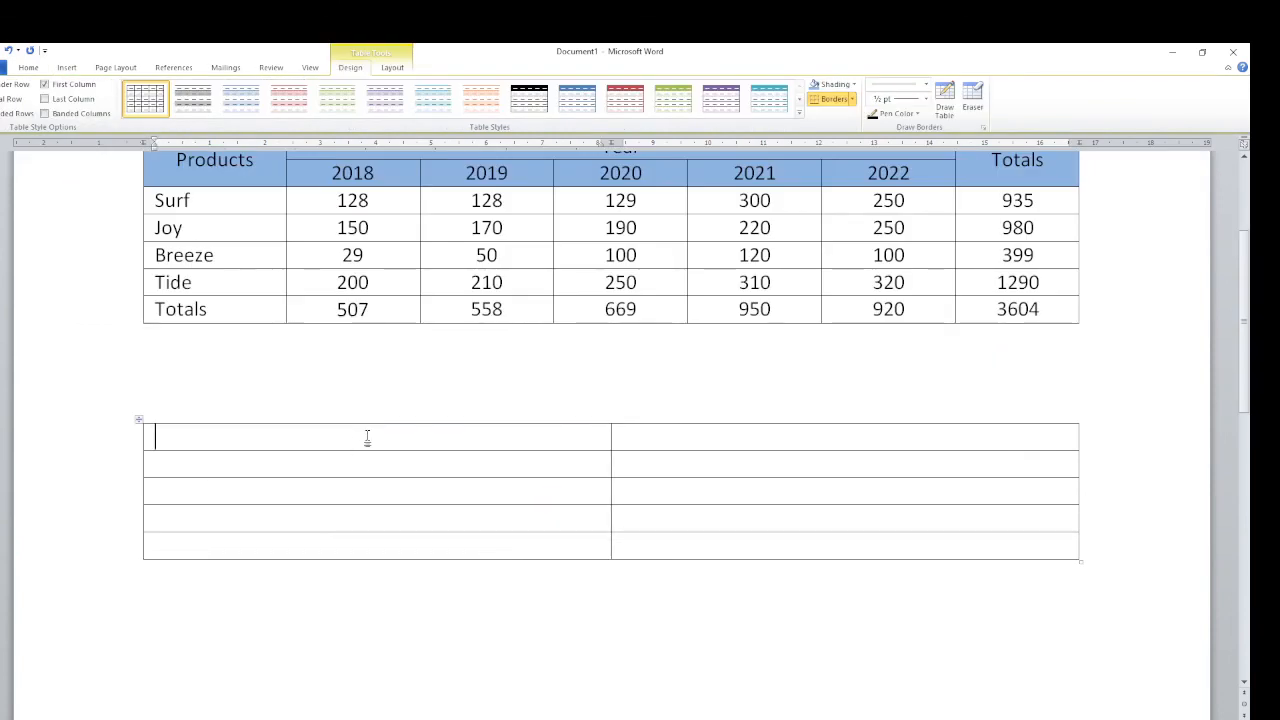
Step: Enter the headings Product and Total Sales in the second table's first row
text(Product)
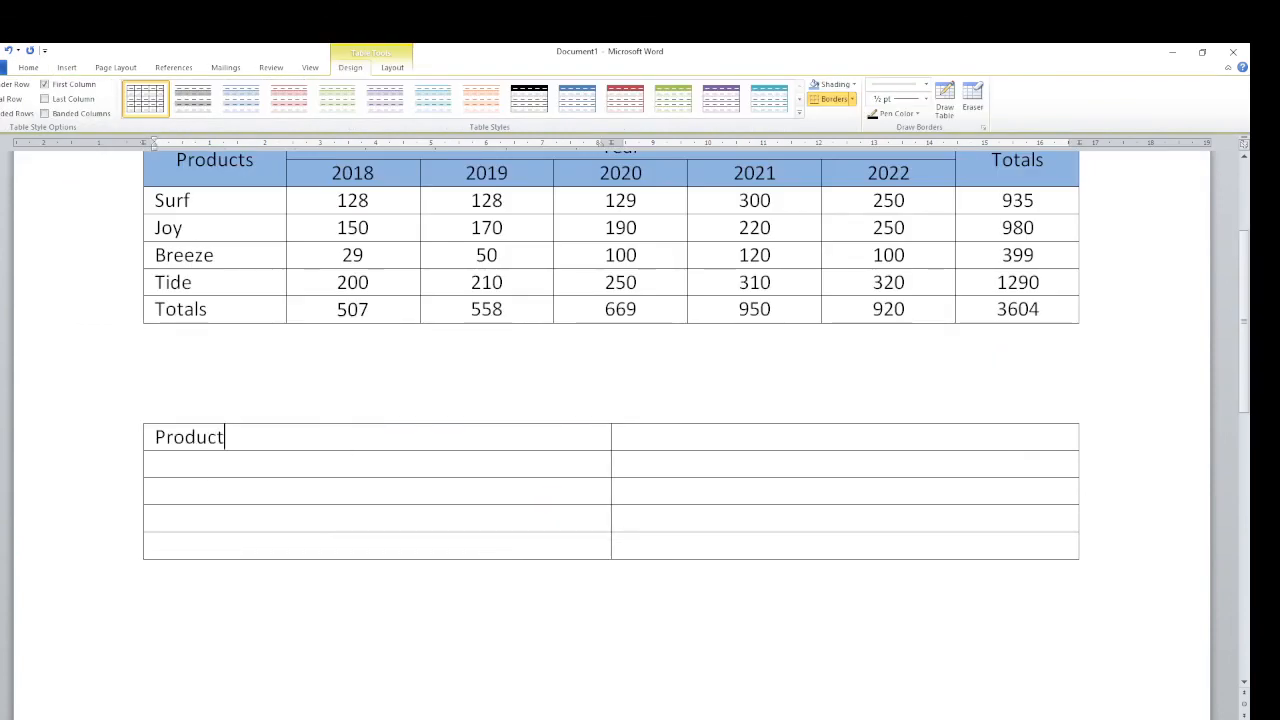
key(Tab)
text(Total Sales)
key(Tab)
Step: Fill the Product column of the second table with Surf, Joy, Breeze and Tide
text(Surt)
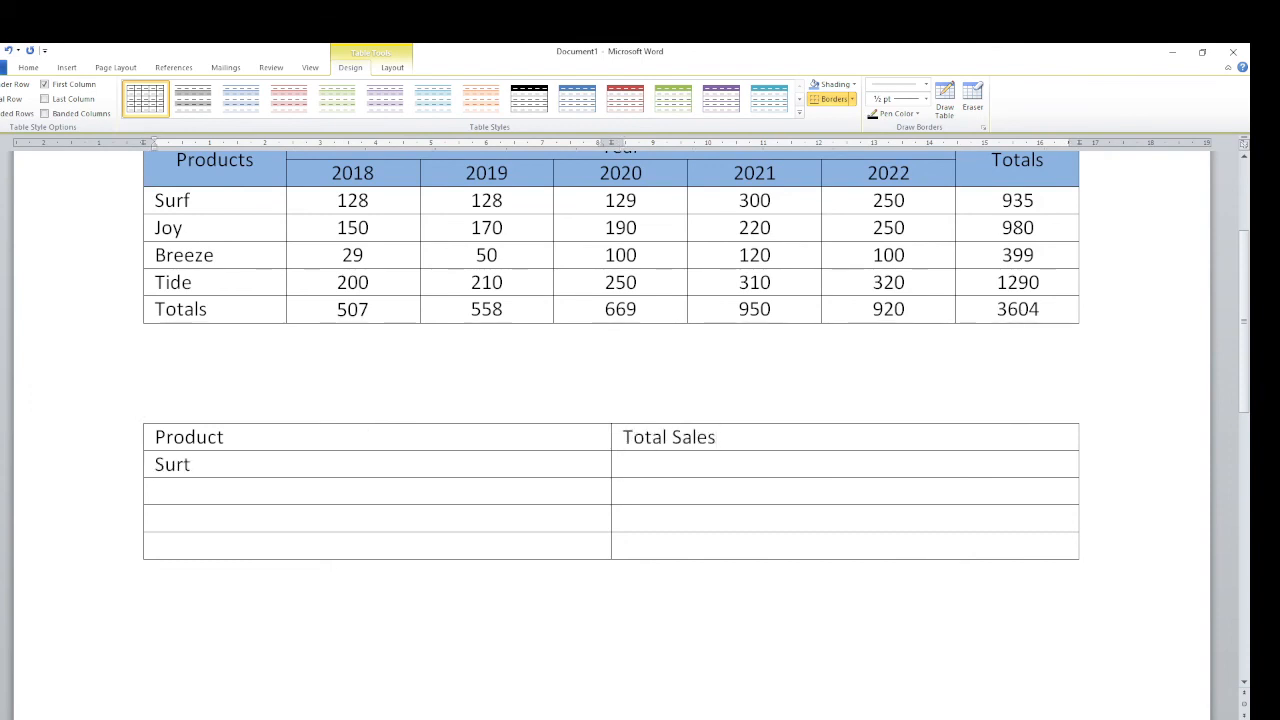
key(BackSpace)
text(f)
key(Down)
text(Joy)
key(Down)
text(Breeze)
key(Down)
text(Tid)
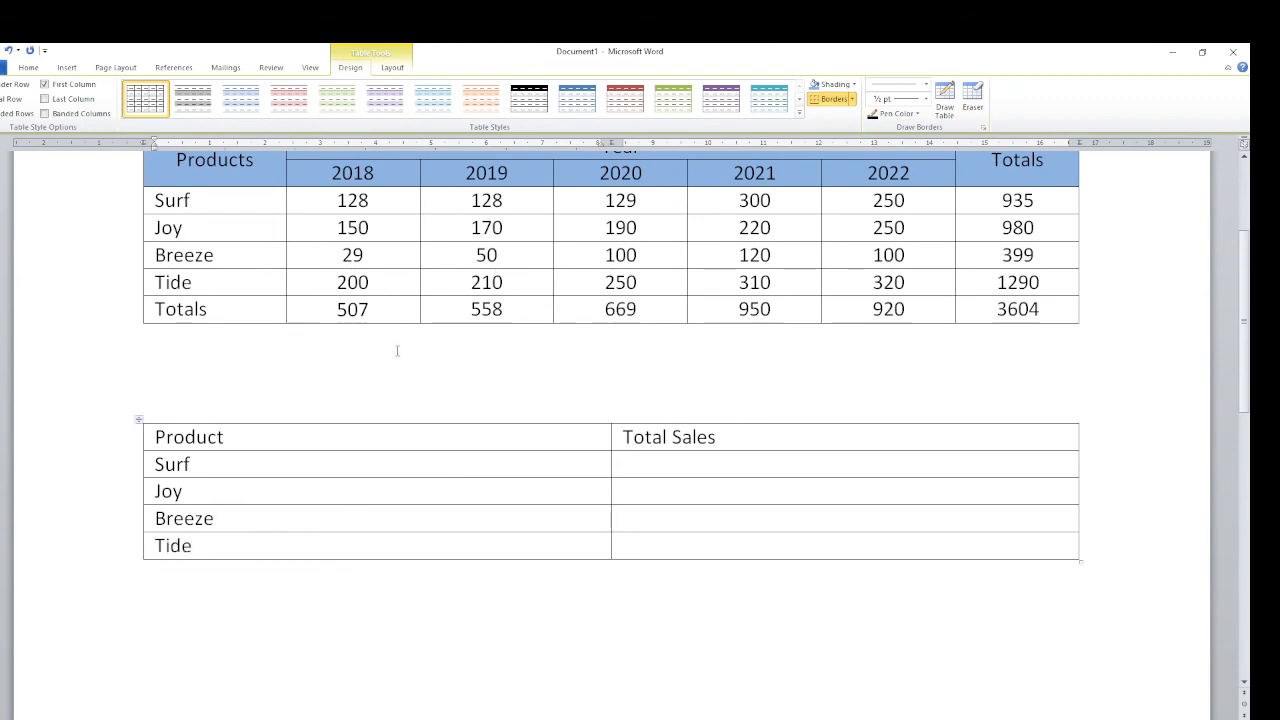
Step: Enter the Total Sales figures 935 for Surf, 980 for Joy, 399 for Breeze and 1290 for Tide
click(671, 461)
text(935)
key(Tab)
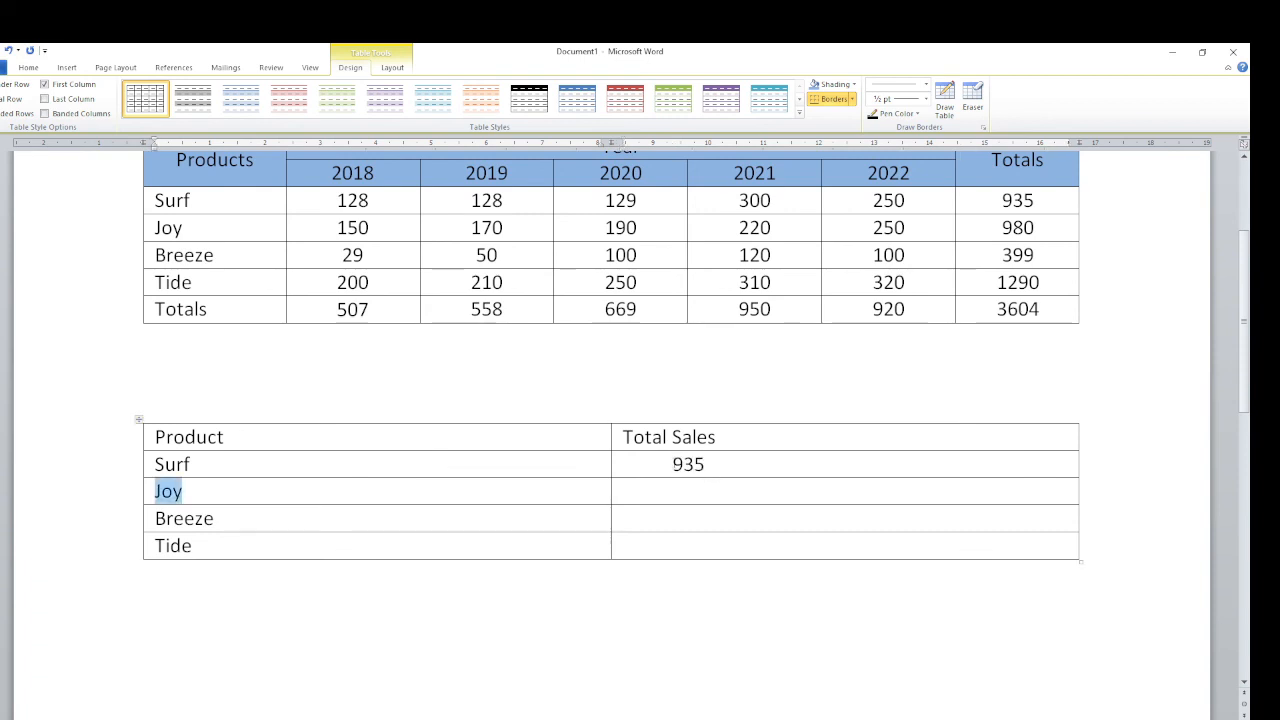
click(752, 492)
text(980)
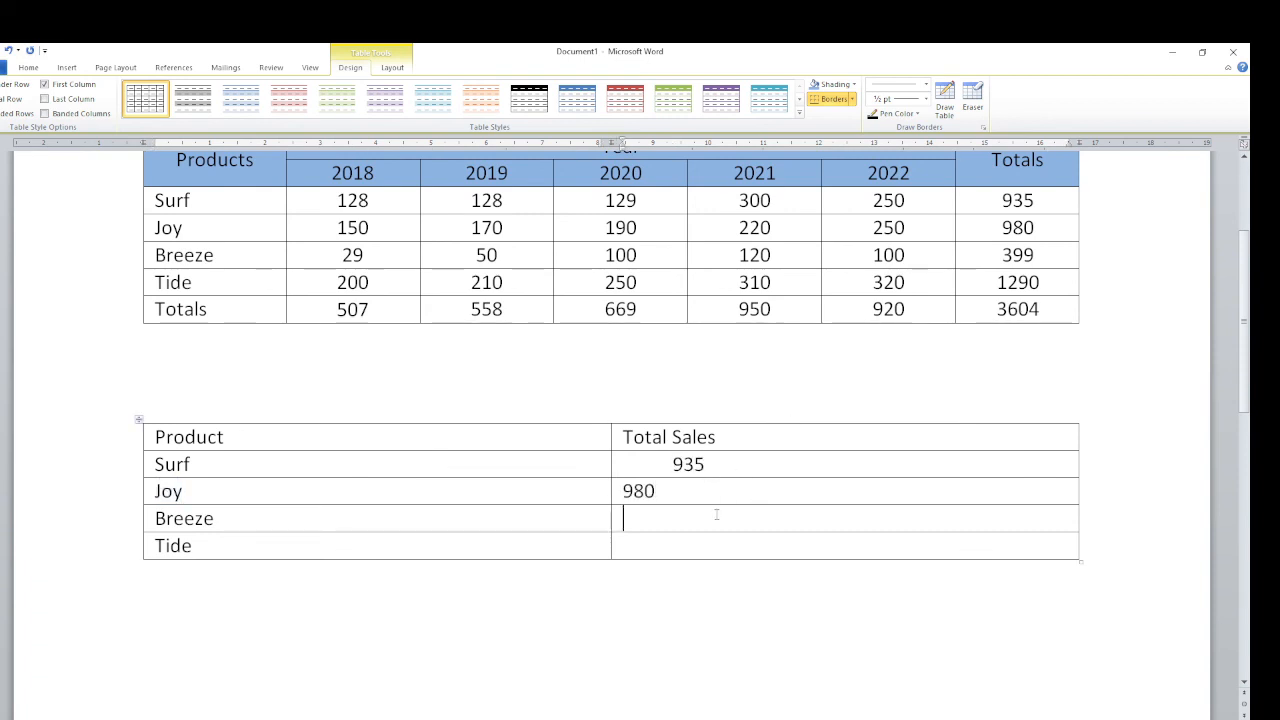
text(399)
click(708, 545)
text(1290)
click(790, 464)
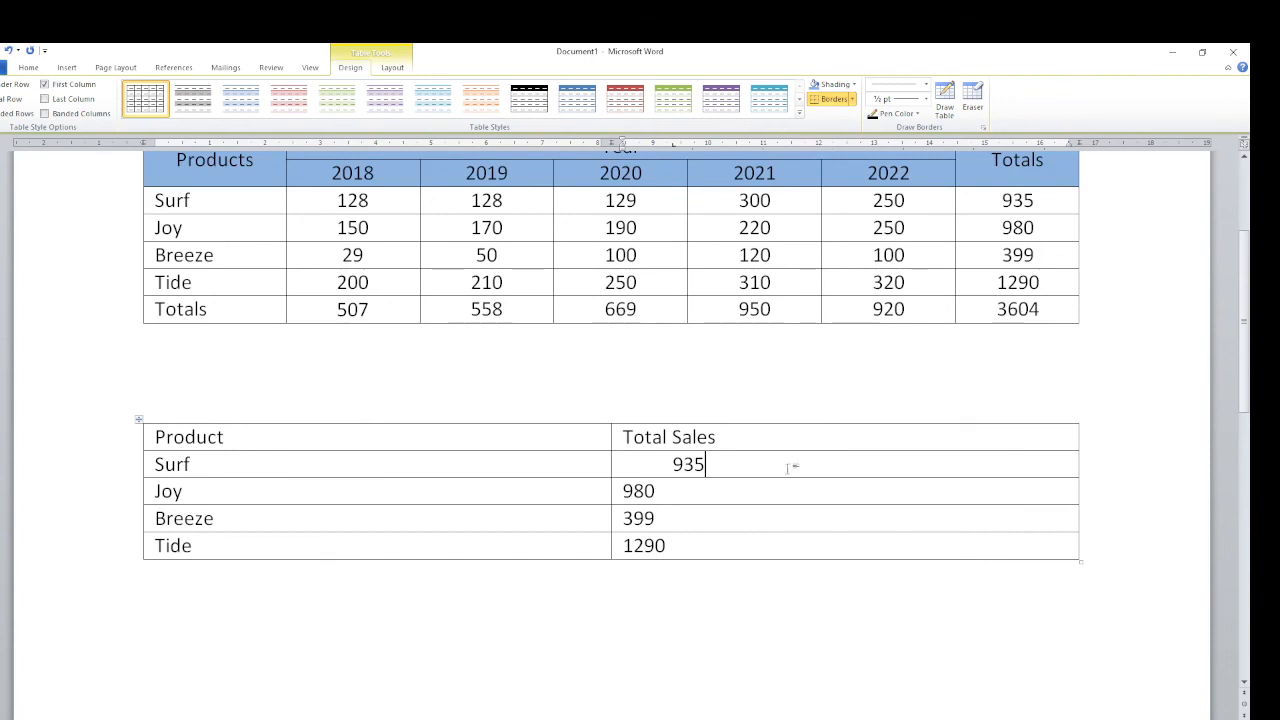
Step: Sort the second table by Product as text in ascending order, treating the first row as a header
click(264, 437)
click(392, 67)
click(672, 100)
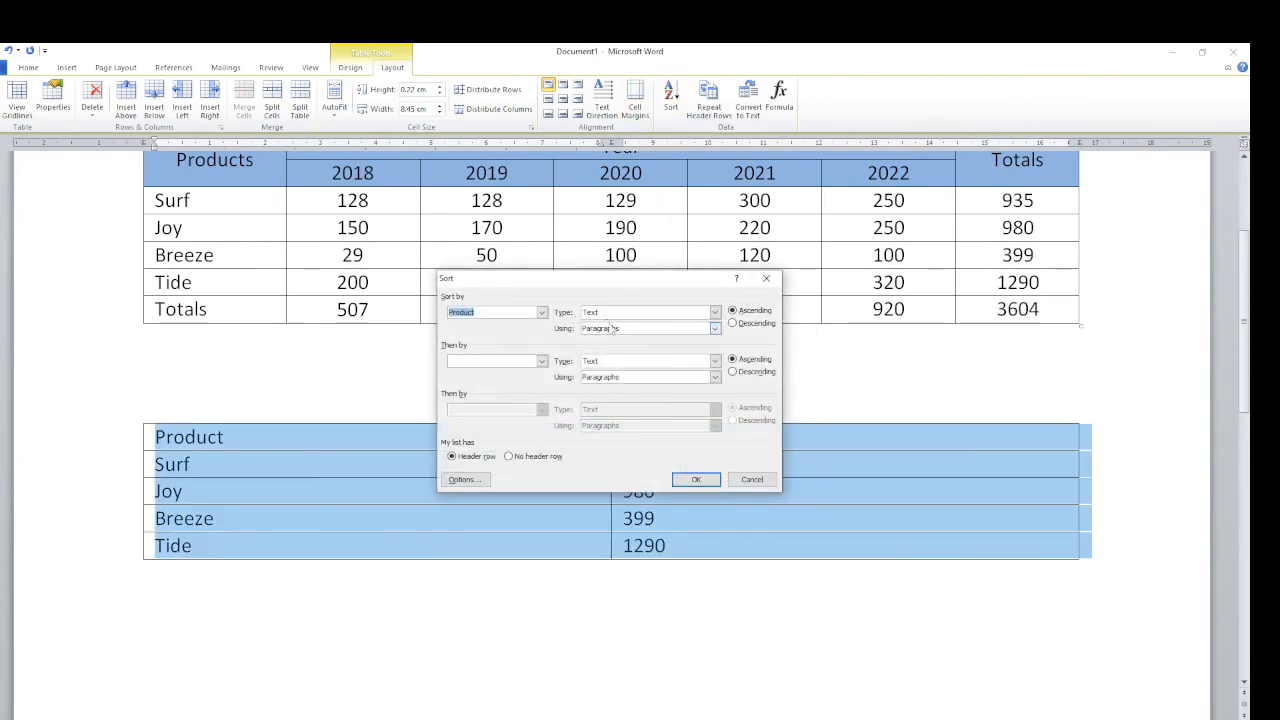
click(697, 480)
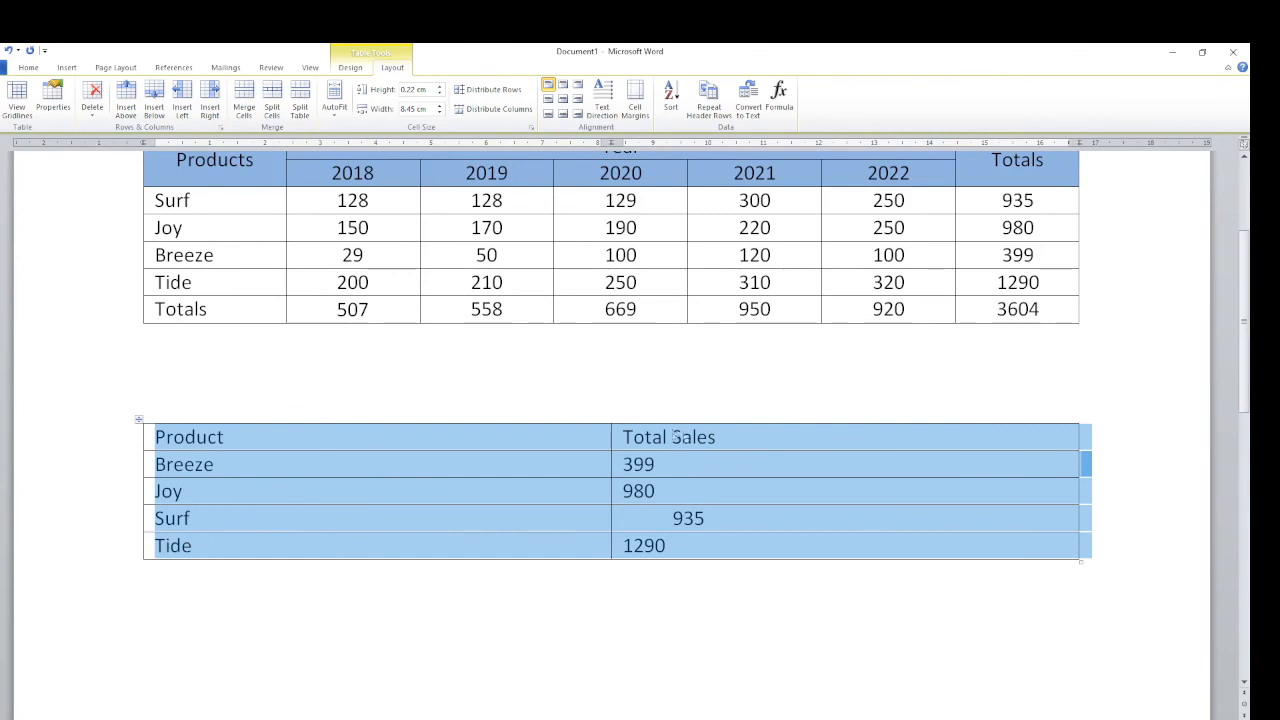
Step: Sort the second table by Total Sales as numbers in descending order, treating the first row as a header
click(719, 437)
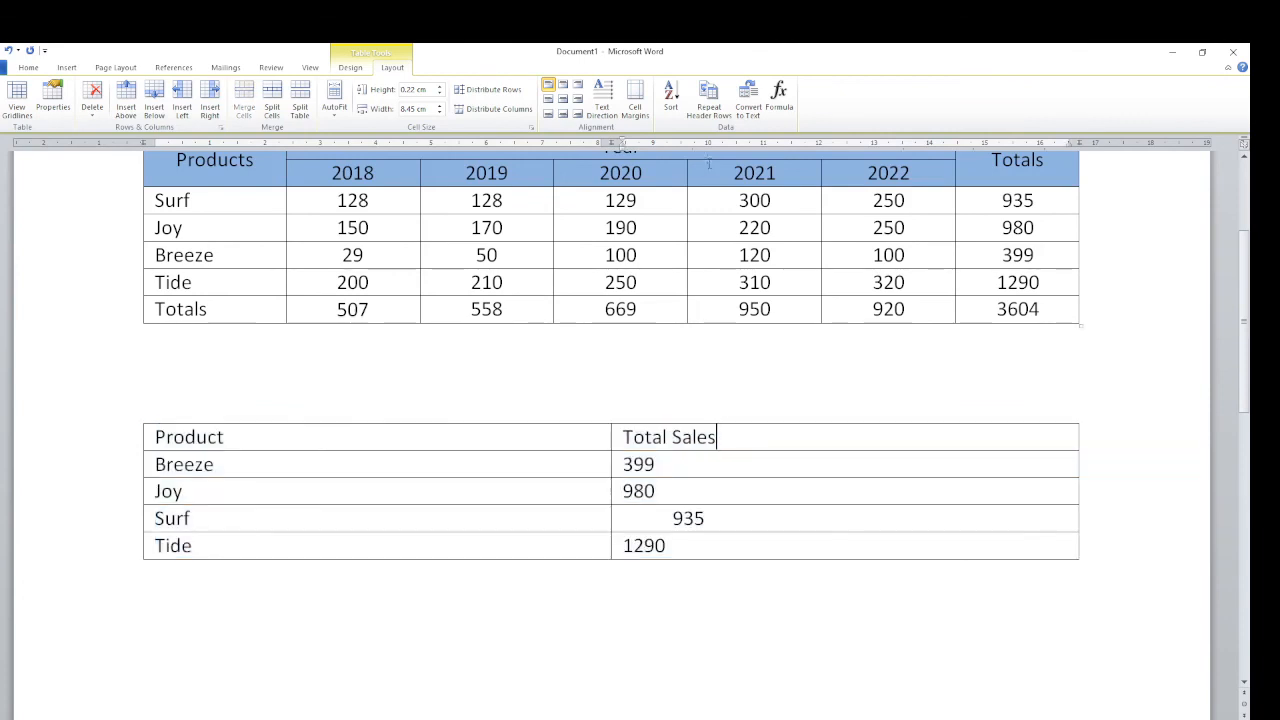
click(670, 100)
drag(617, 280, 704, 166)
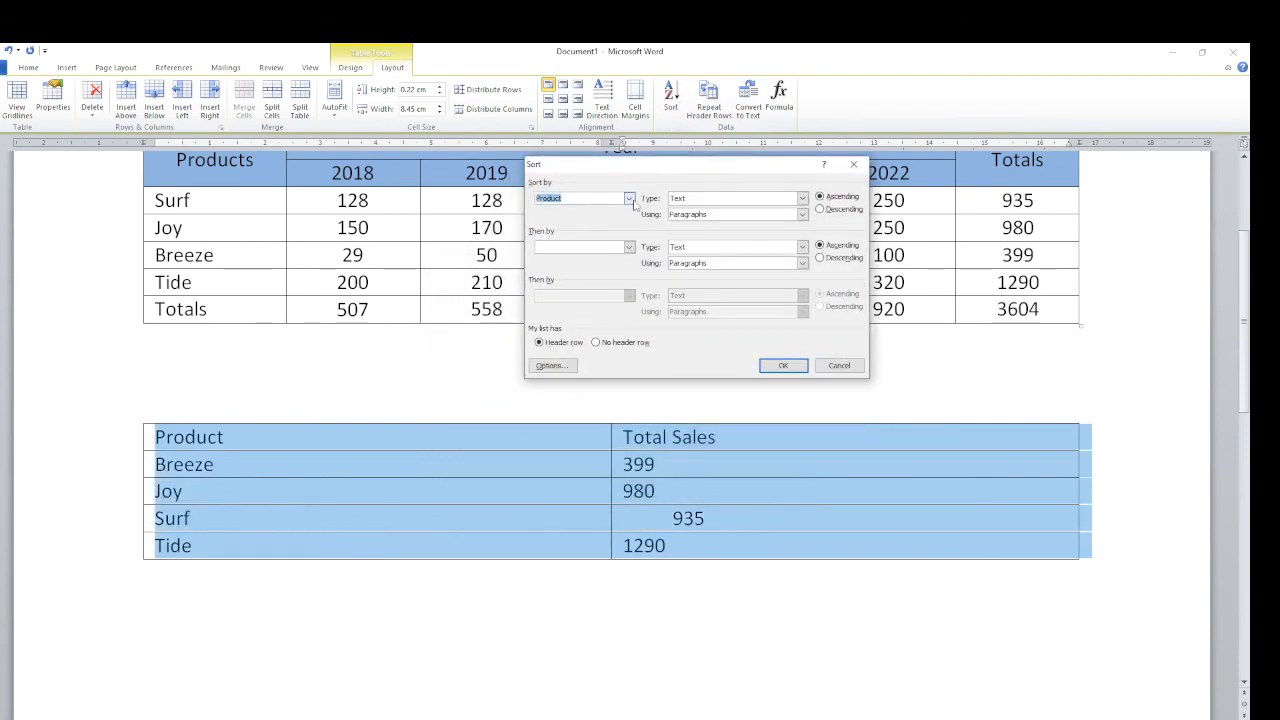
click(629, 198)
click(581, 229)
click(820, 209)
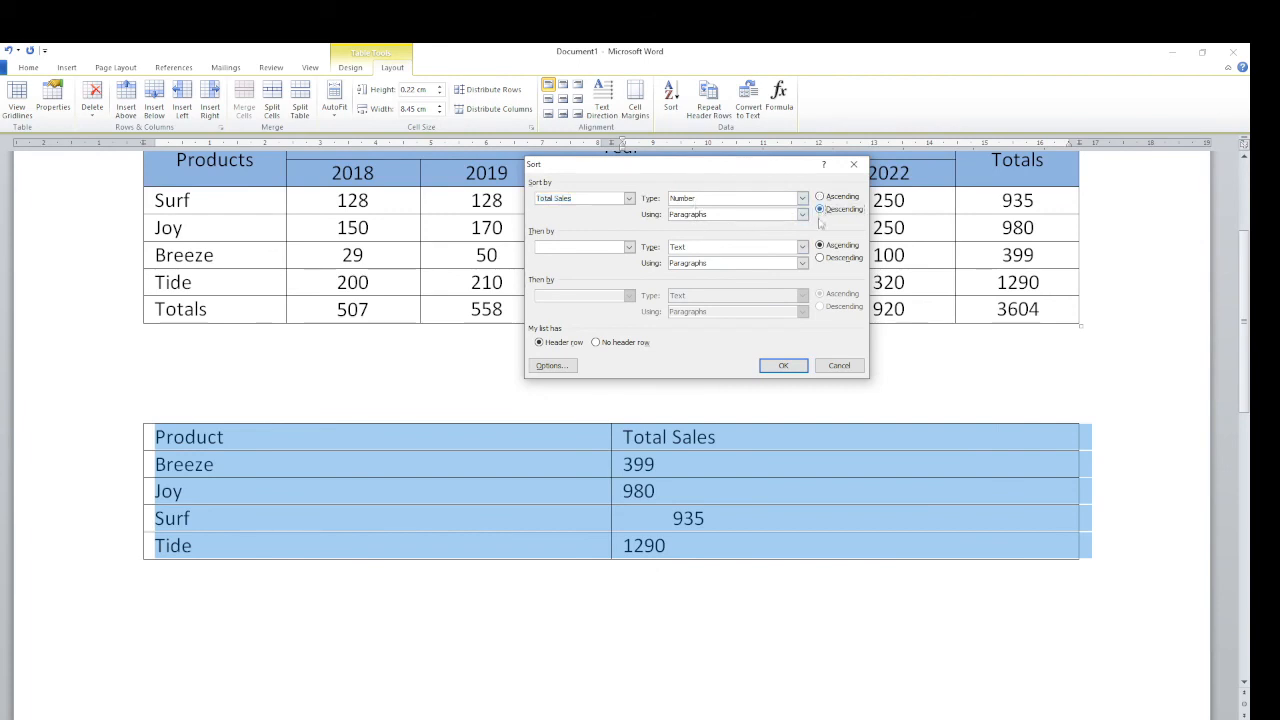
click(784, 366)
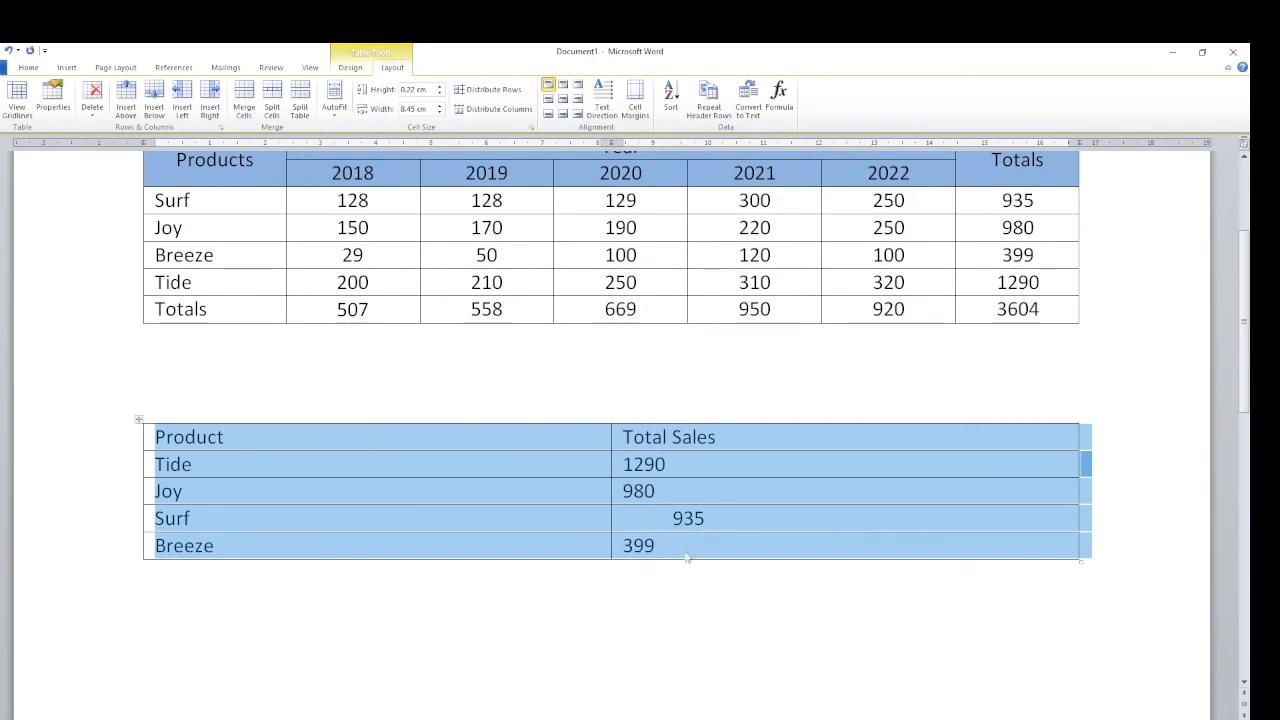
click(670, 614)
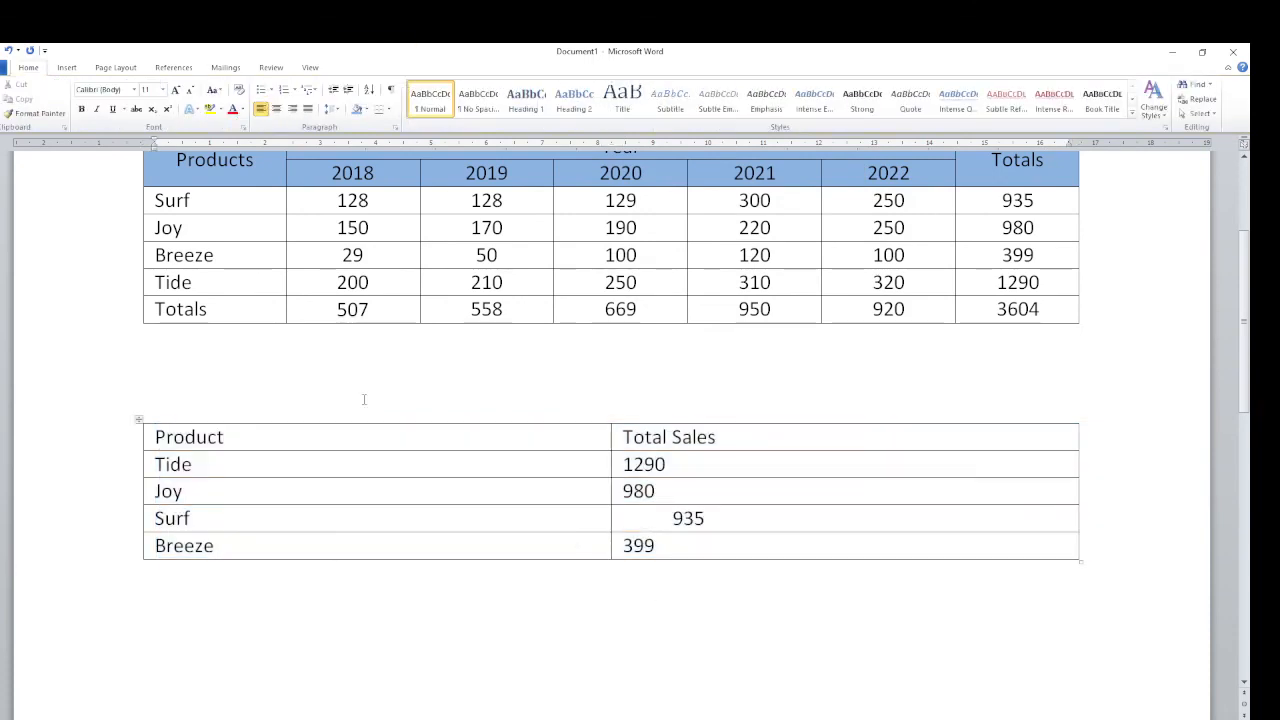
scroll(136, 352, up, 4)
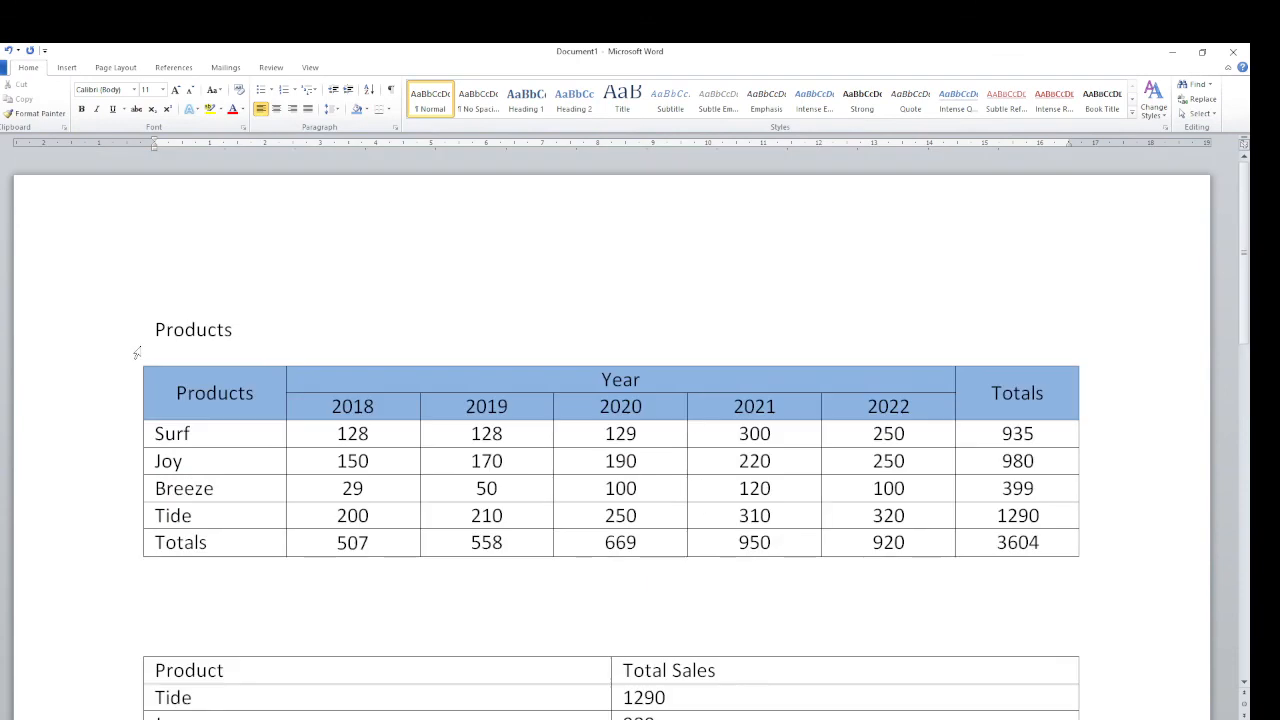
click(463, 378)
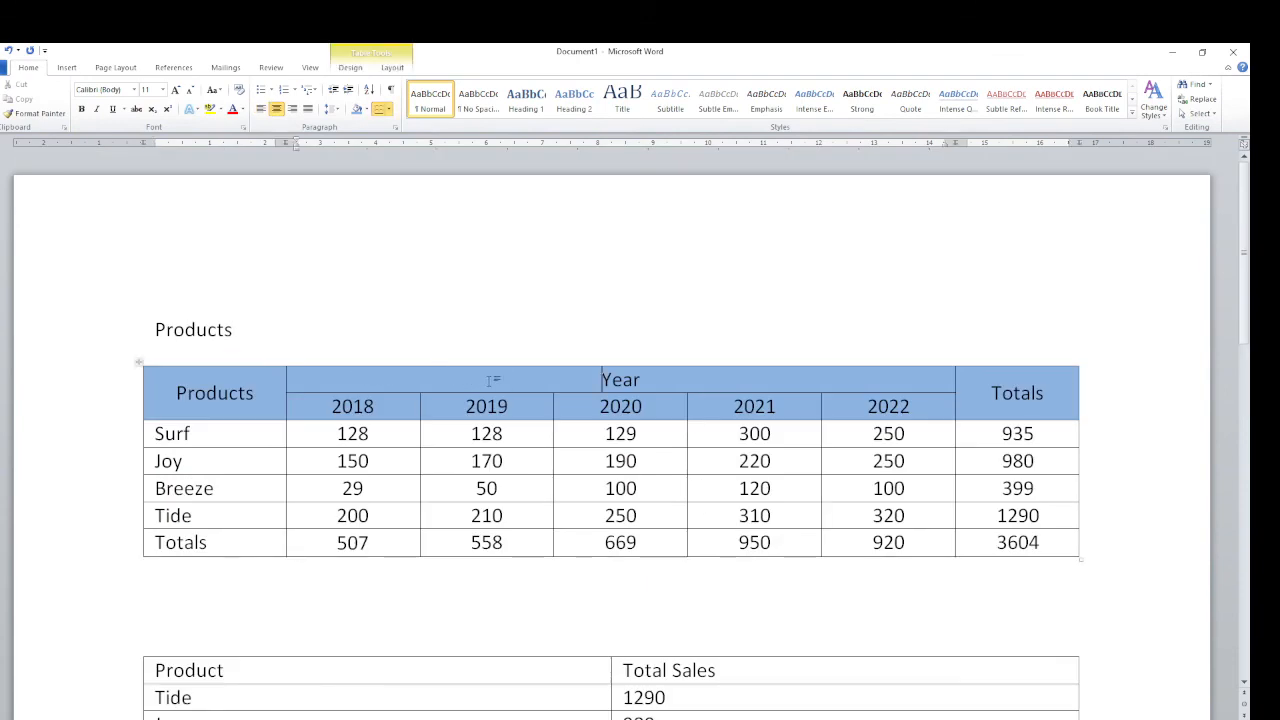
scroll(552, 470, down, 4)
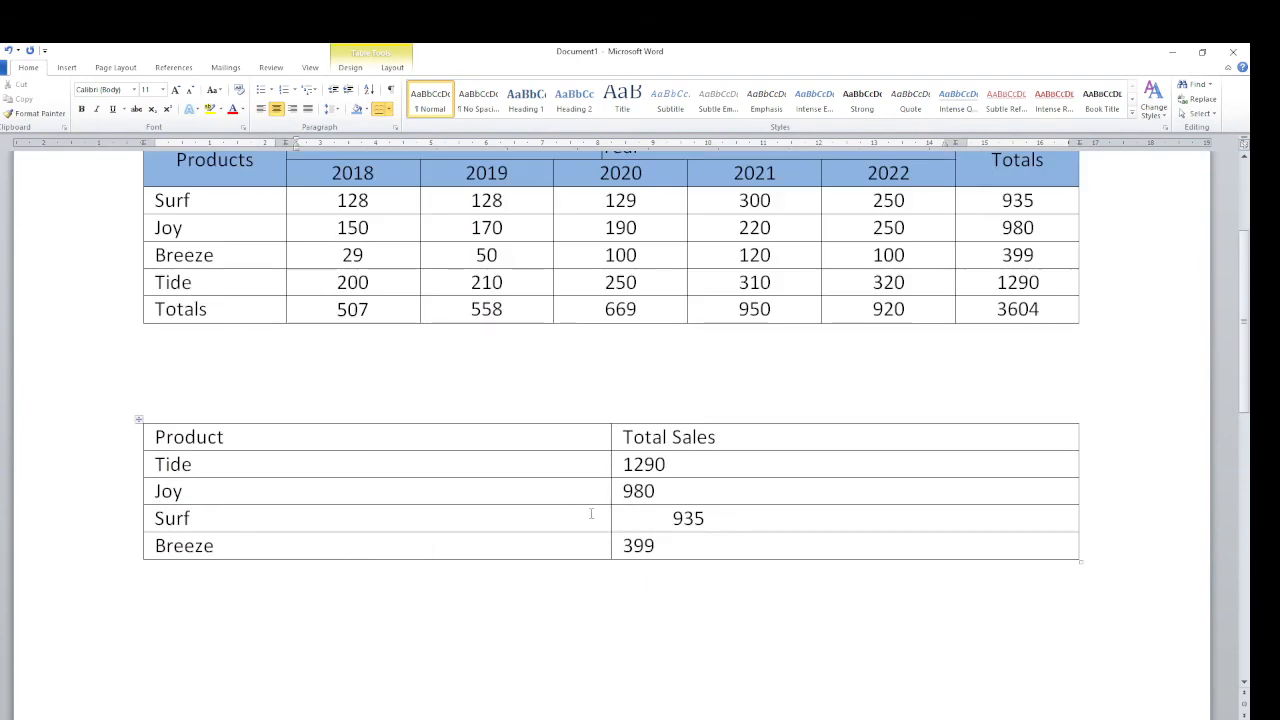